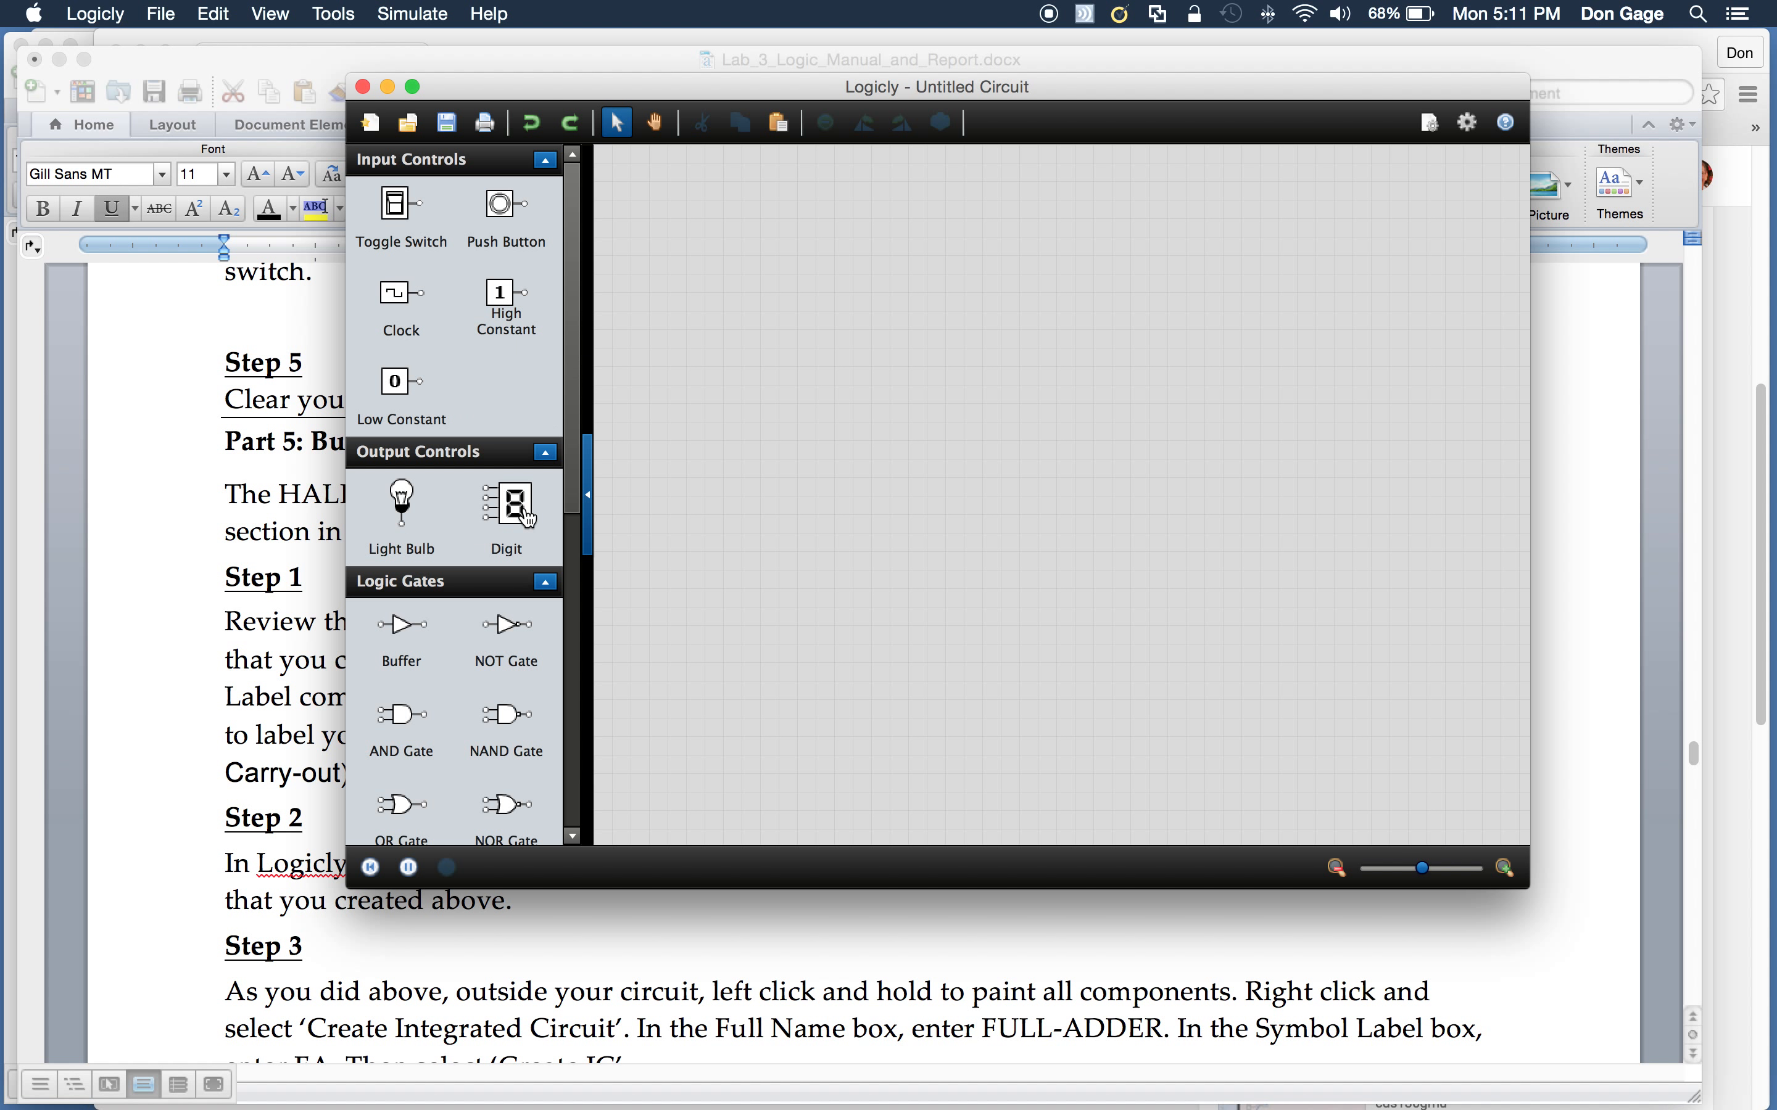
Step: Place a toggle switch in the upper-left area of the empty circuit canvas
{"action": "left_click_drag", "start_coordinate": [576, 490], "coordinate": [579, 636]}
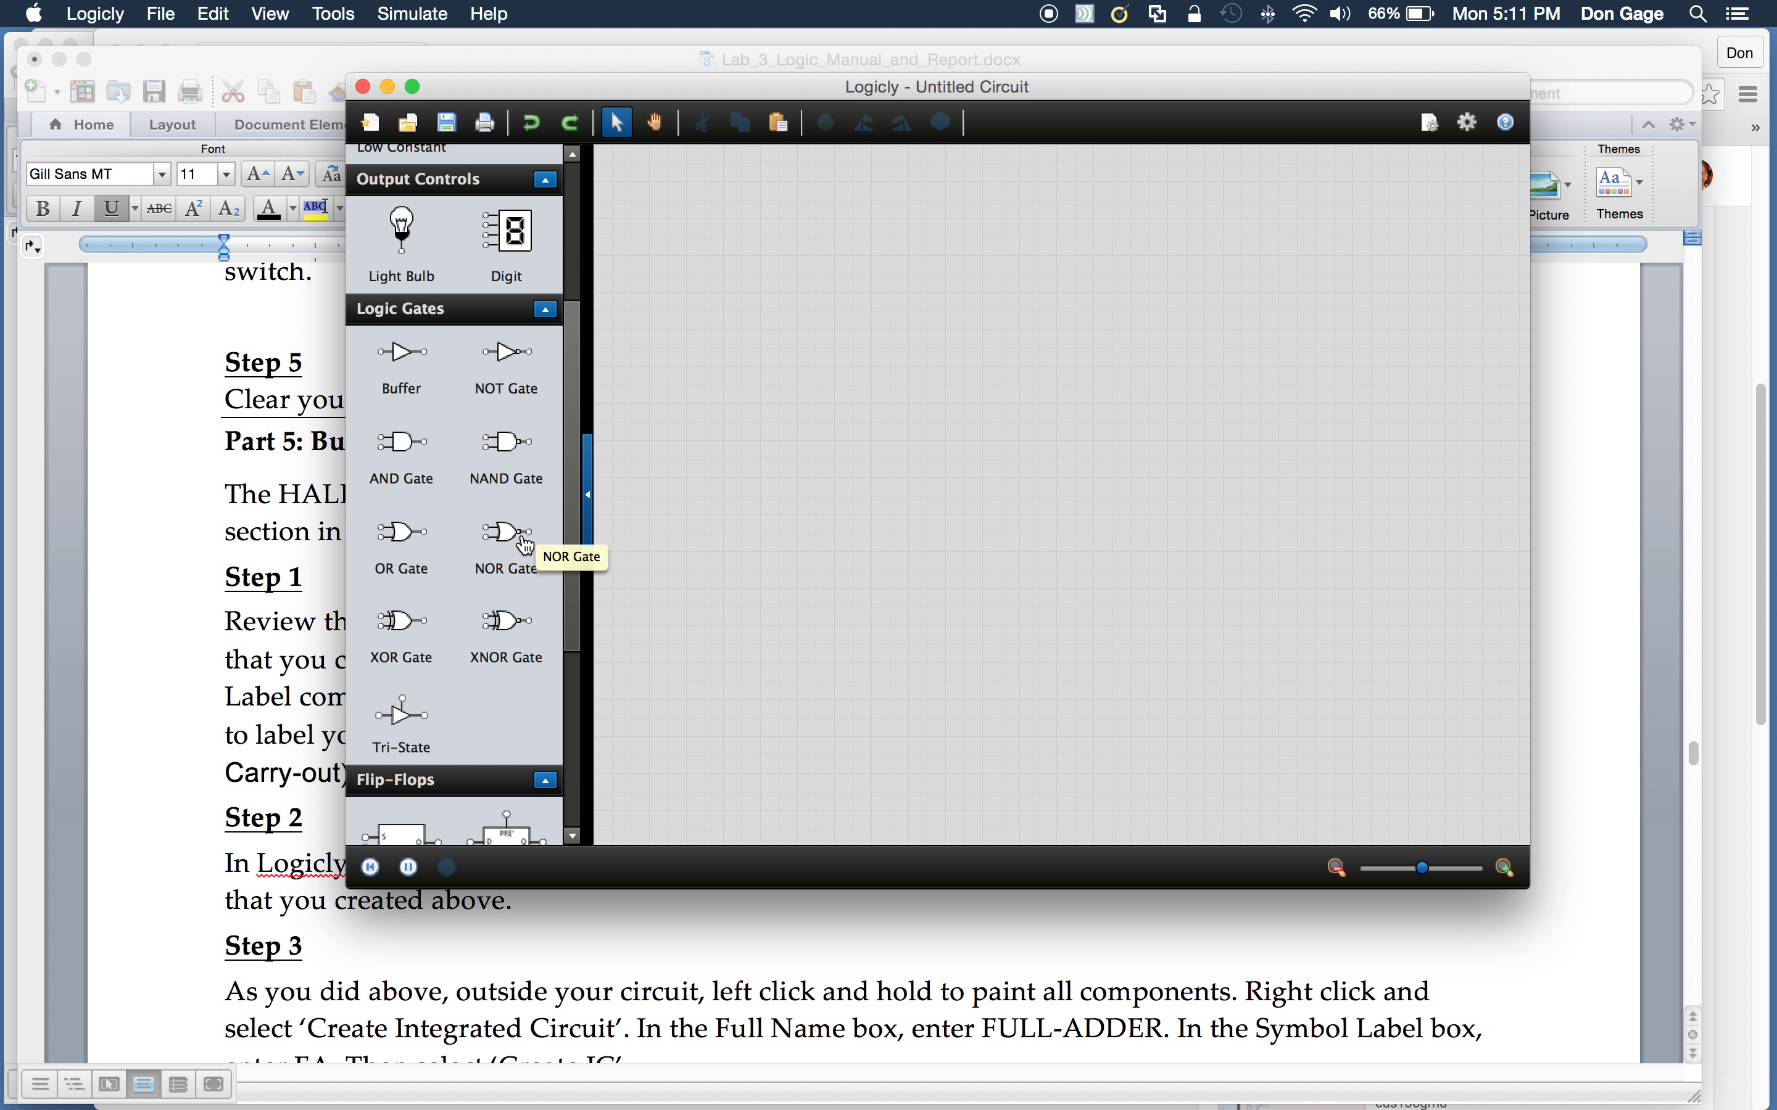
{"action": "scroll", "coordinate": [567, 801], "scroll_direction": "down", "scroll_amount": 5}
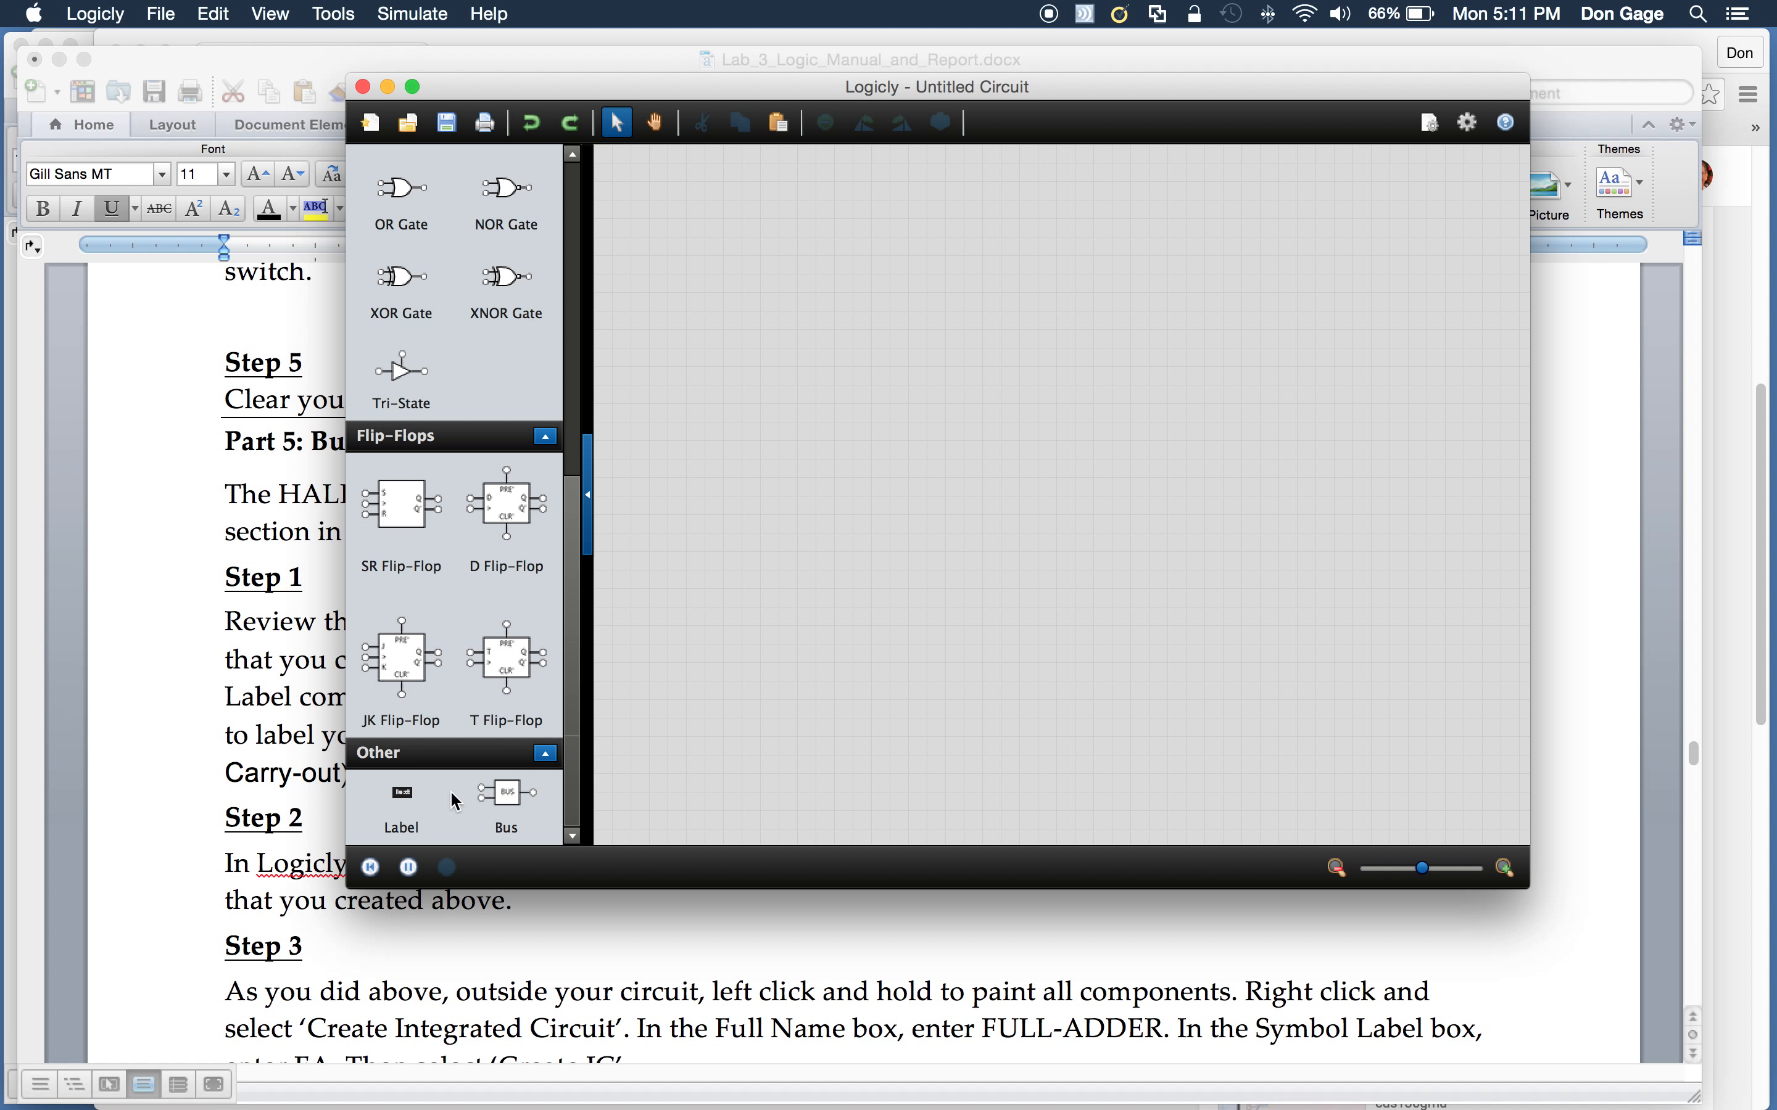
{"action": "left_click_drag", "start_coordinate": [566, 630], "coordinate": [596, 279]}
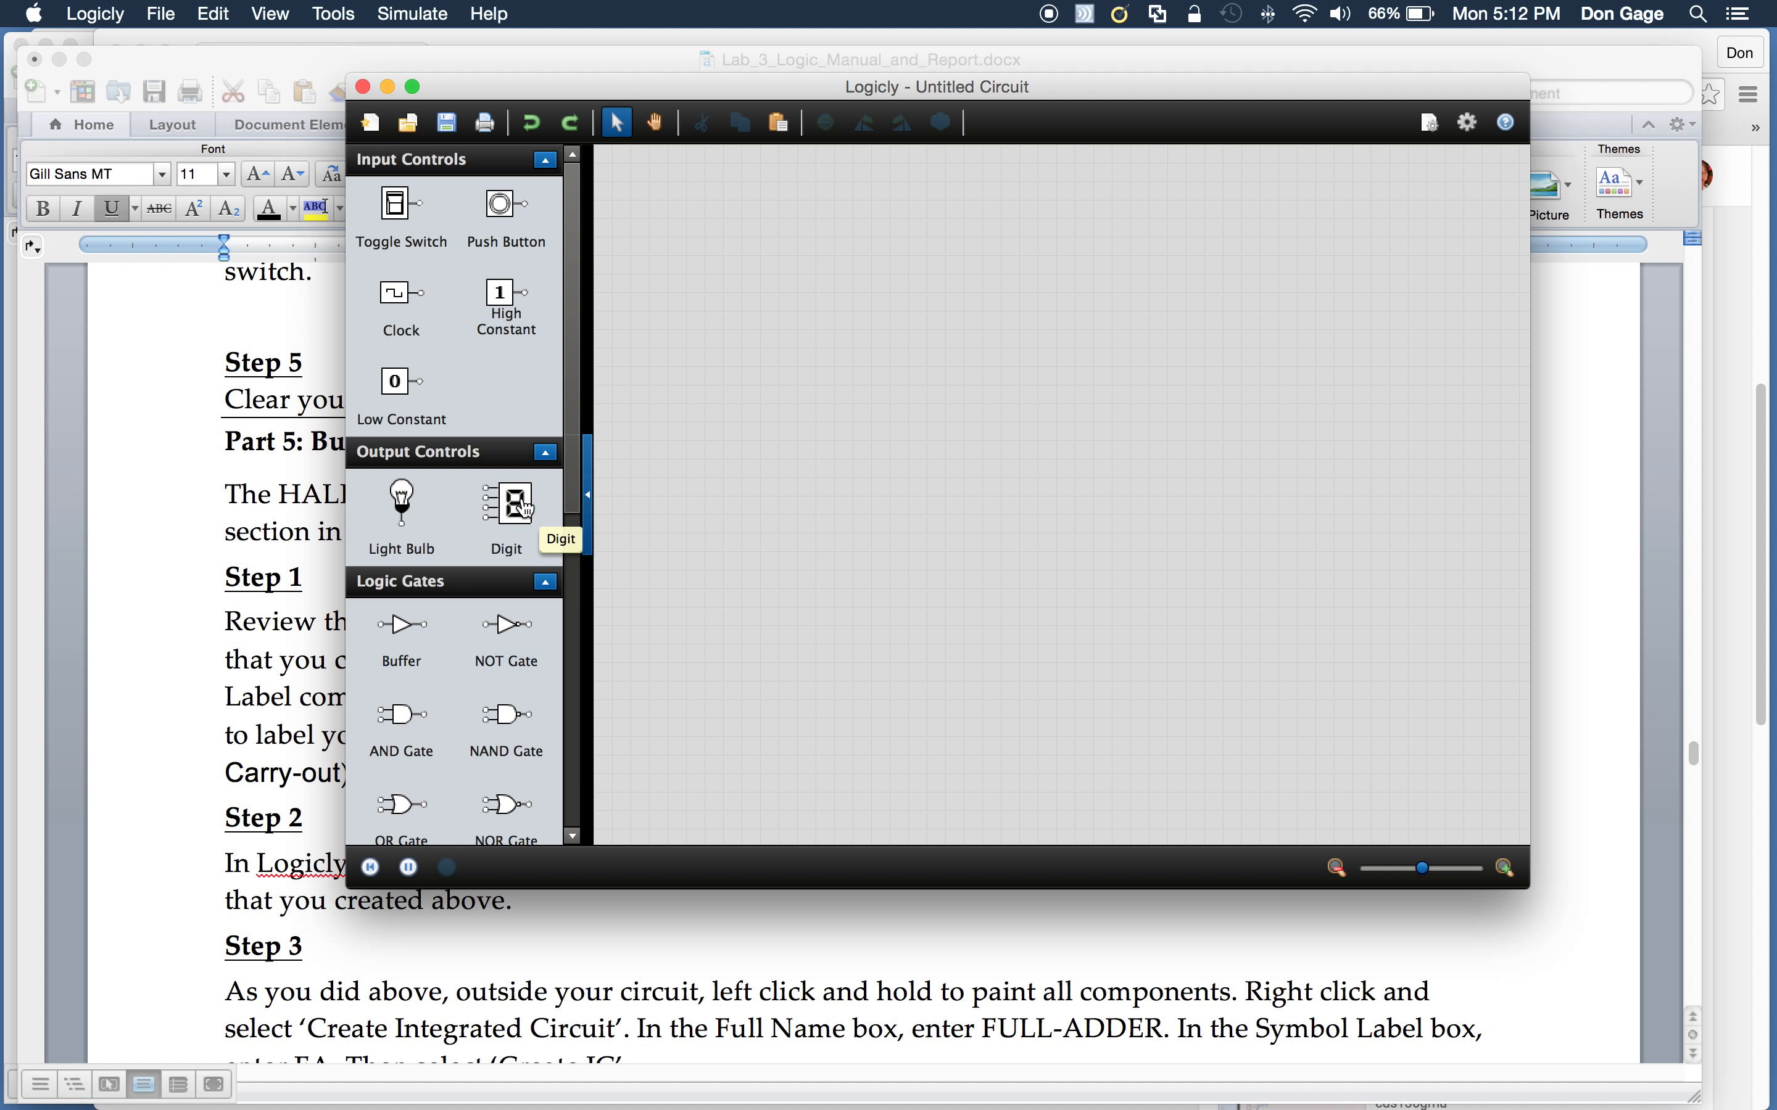
{"action": "left_click_drag", "start_coordinate": [397, 239], "coordinate": [716, 261]}
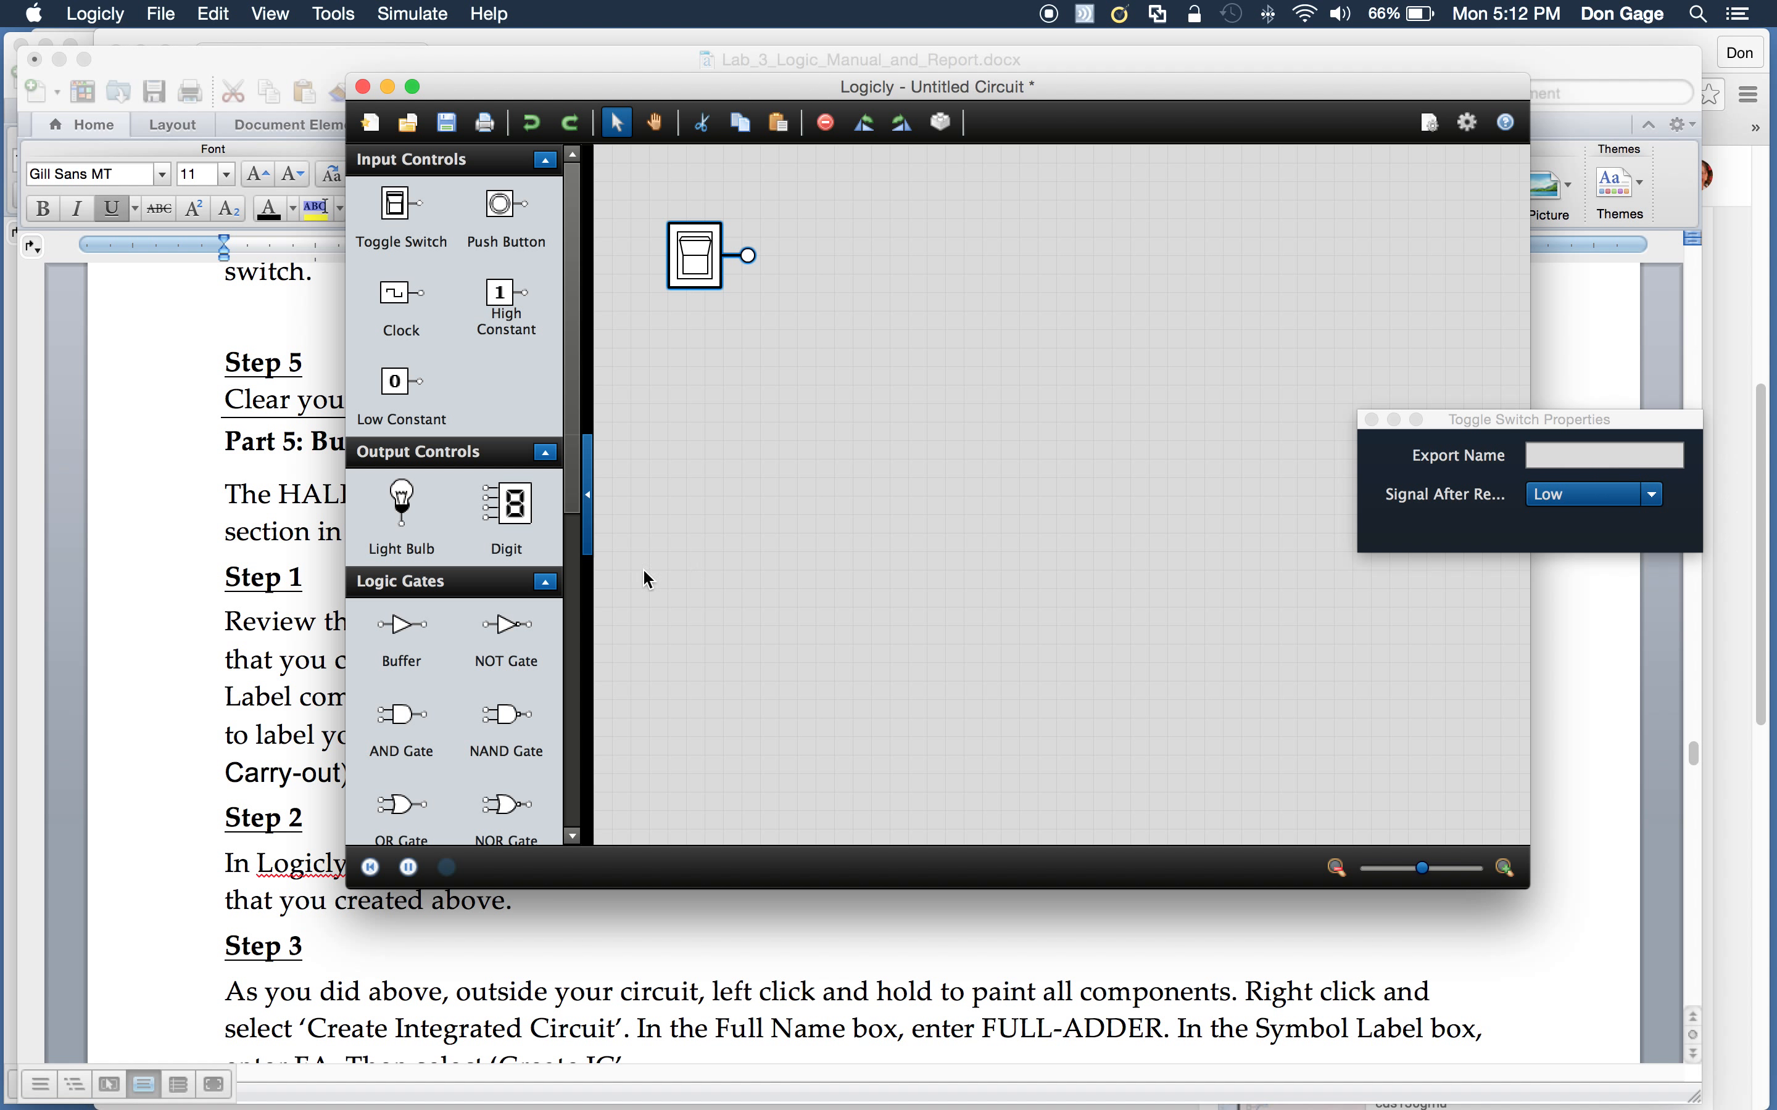
Step: Place a light bulb across from the toggle switch and wire the switch's output to the bulb
{"action": "left_click_drag", "start_coordinate": [411, 503], "coordinate": [1008, 250]}
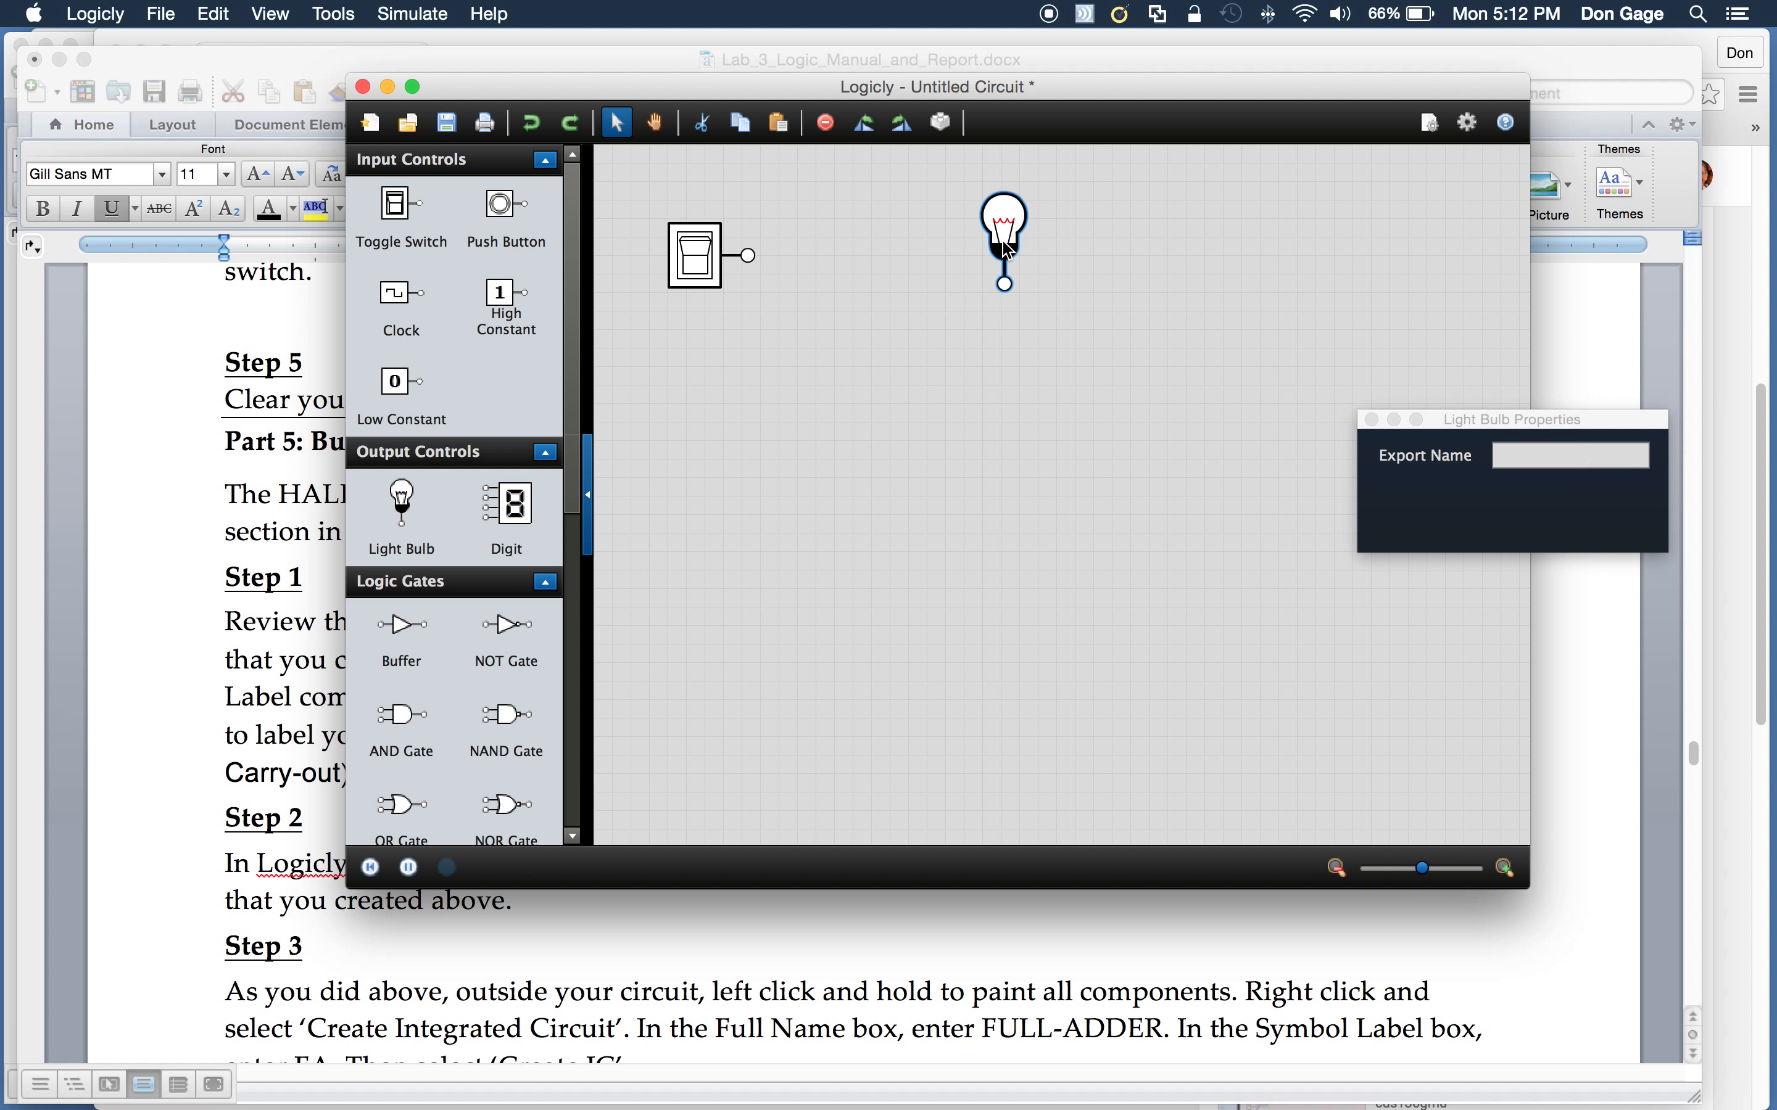
{"action": "left_click_drag", "start_coordinate": [750, 264], "coordinate": [1001, 294]}
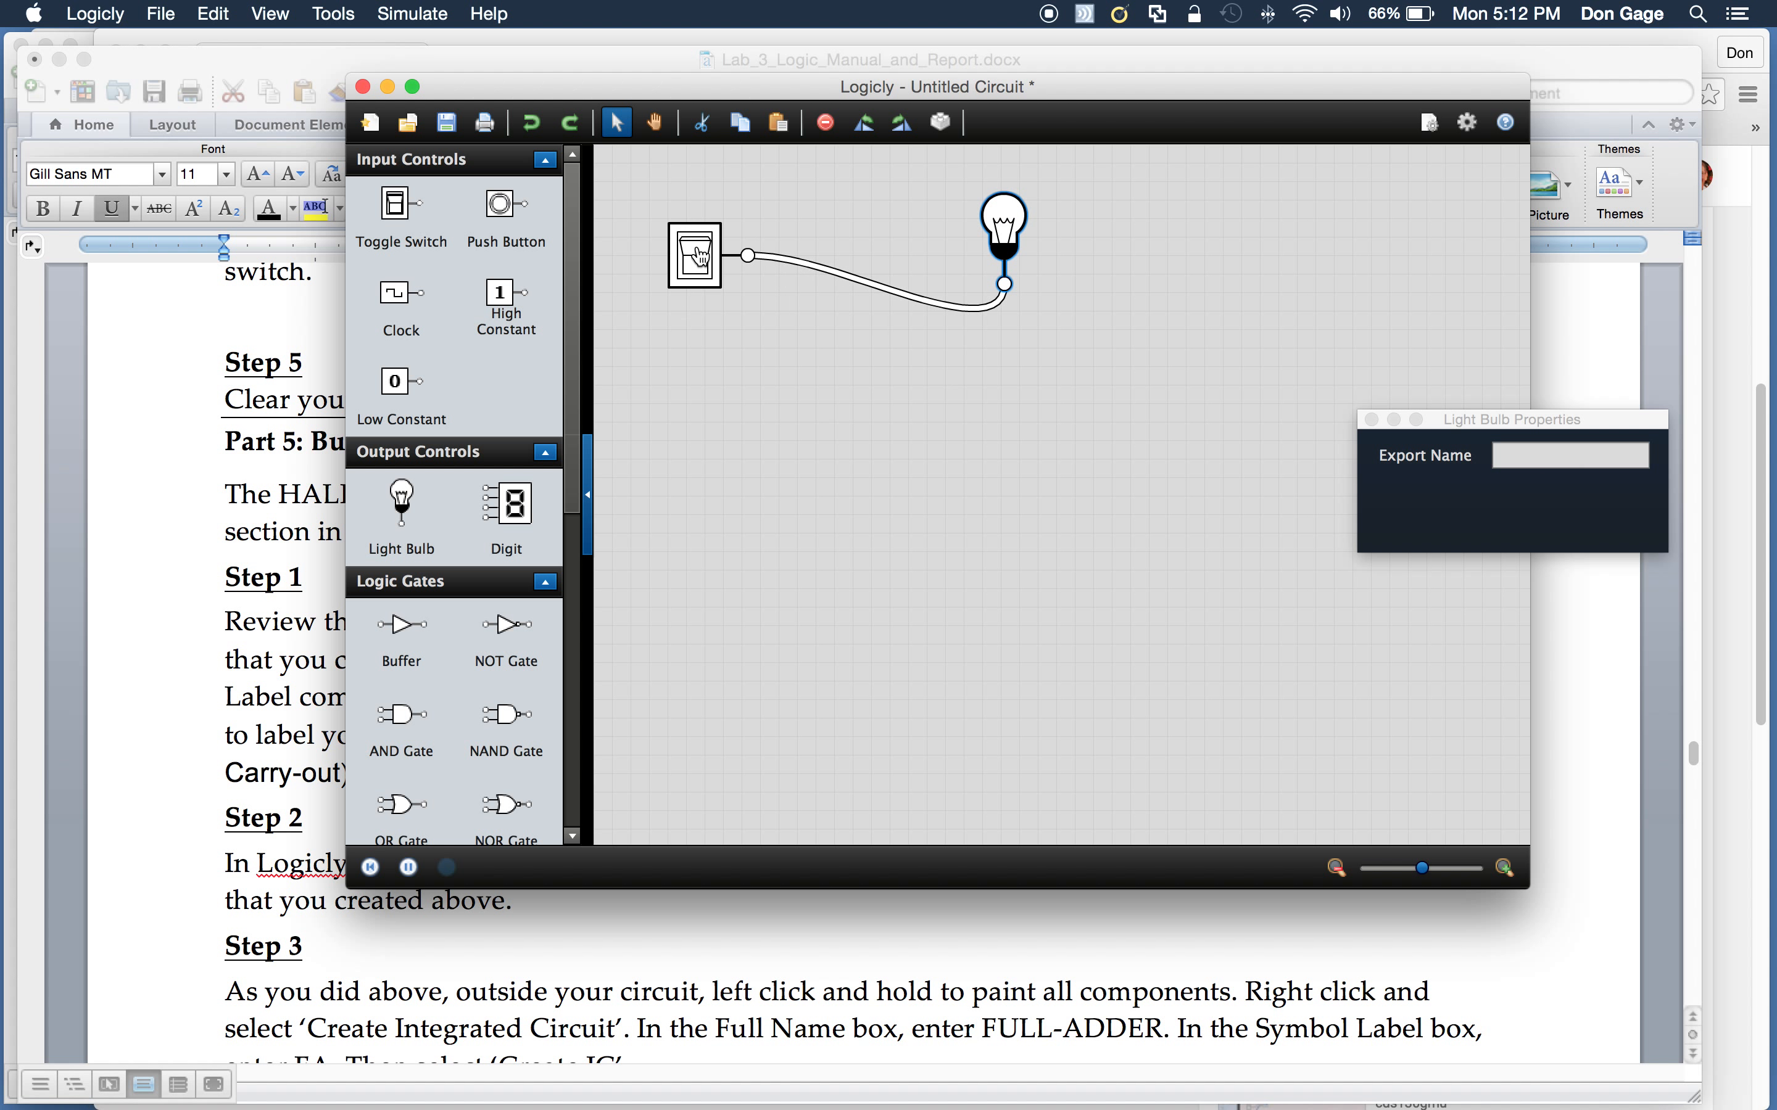
Step: Test the light bulb by flipping the toggle switch on and off, and delete the bulb
{"action": "left_click", "coordinate": [700, 254]}
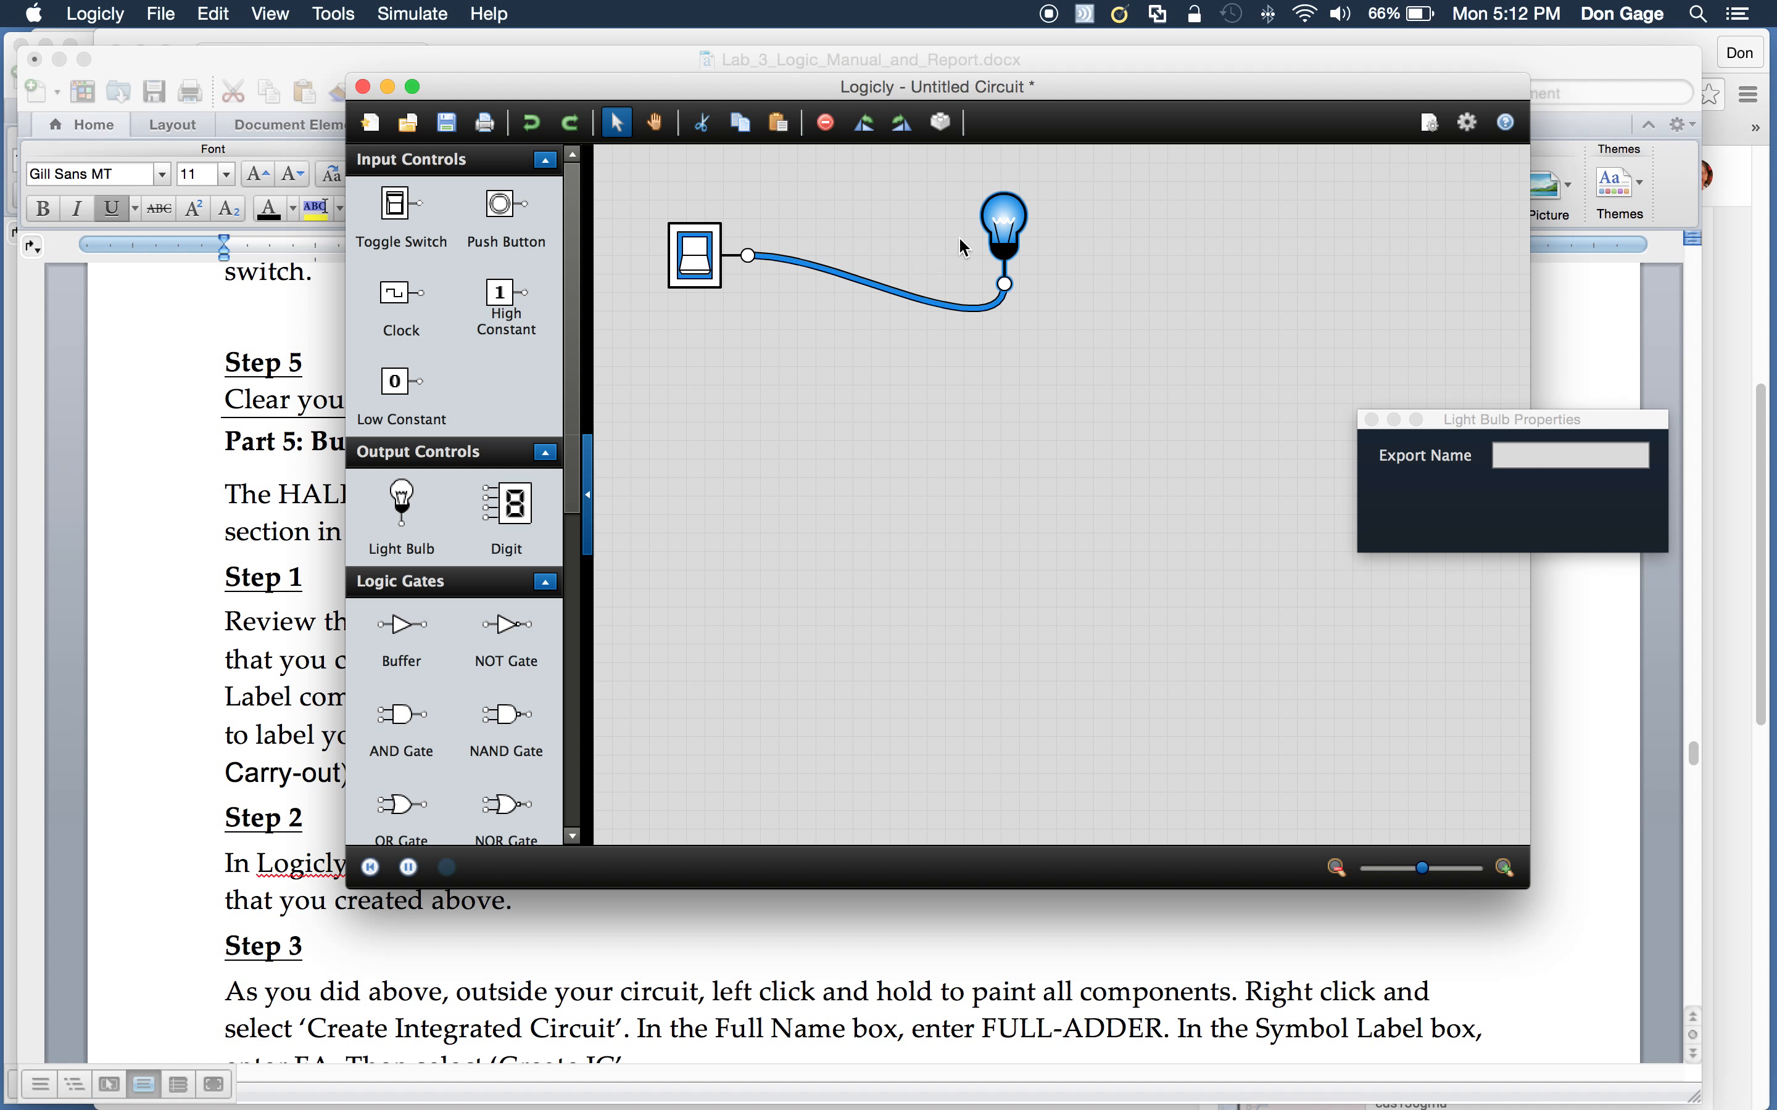
{"action": "left_click", "coordinate": [700, 263]}
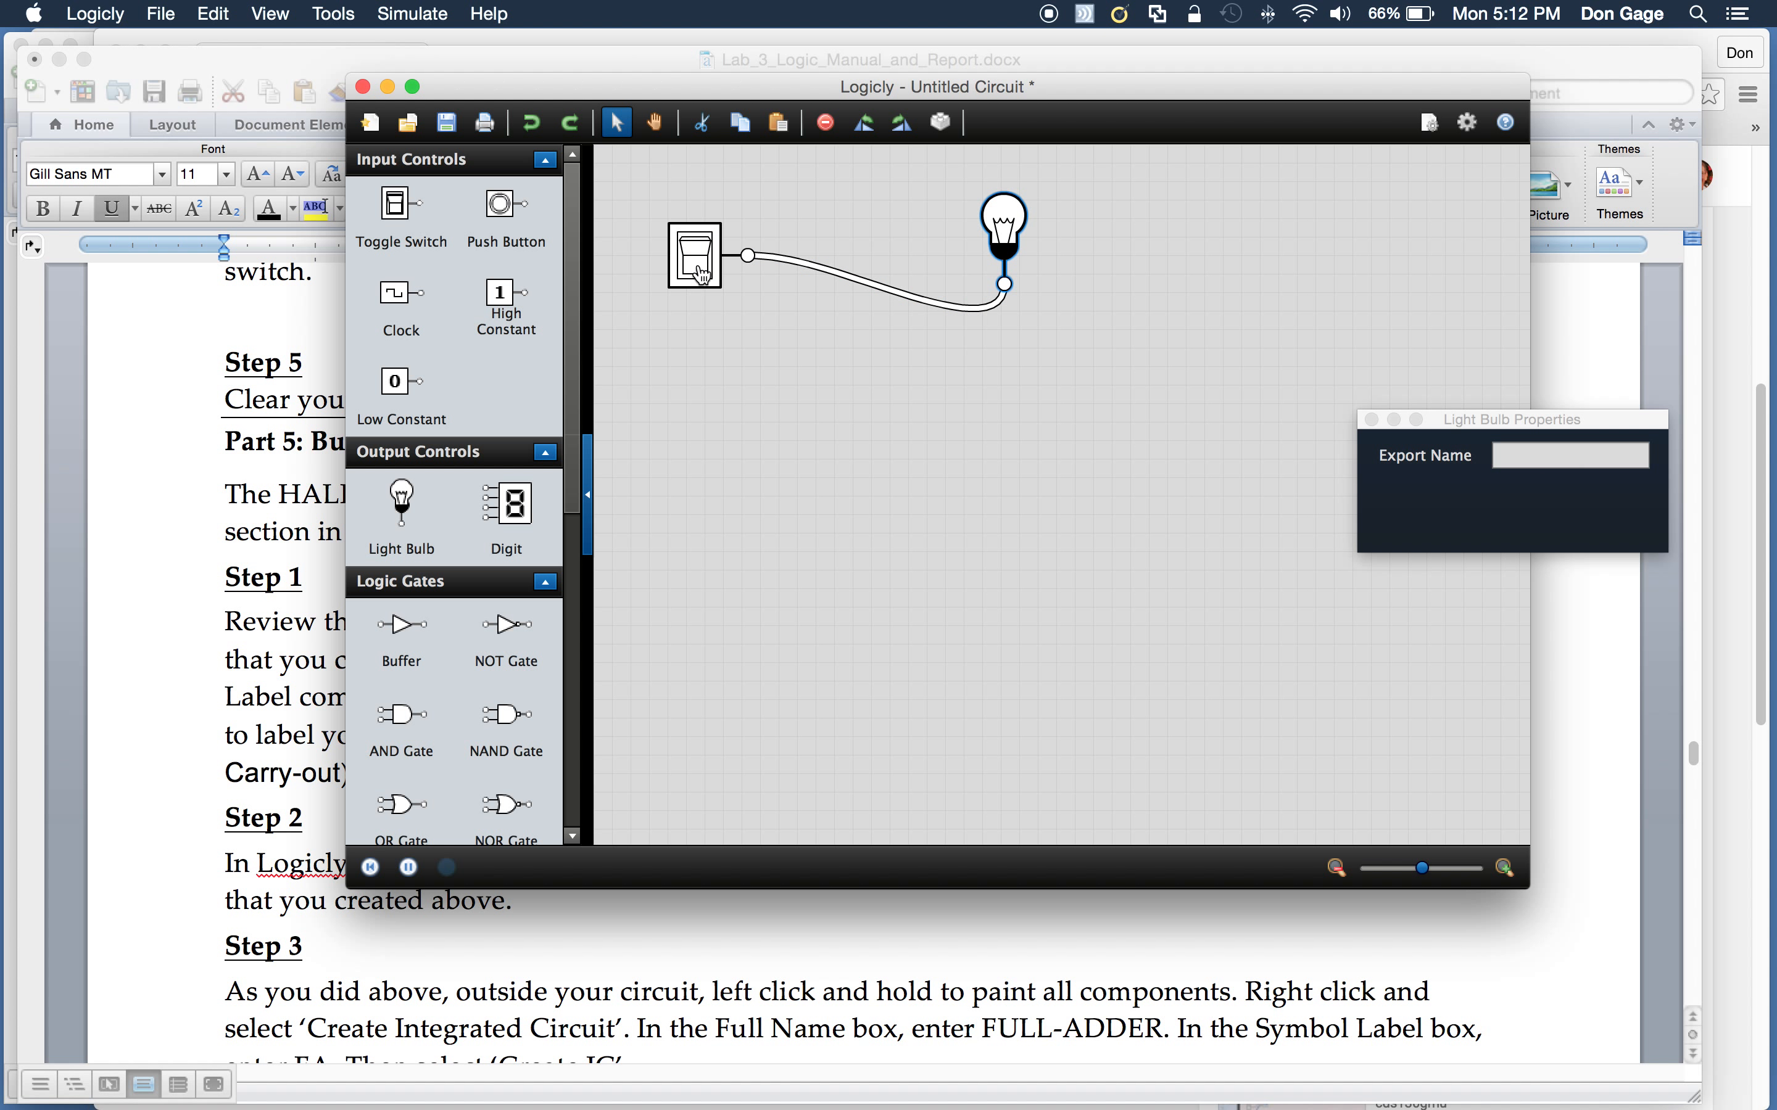
{"action": "left_click", "coordinate": [701, 254]}
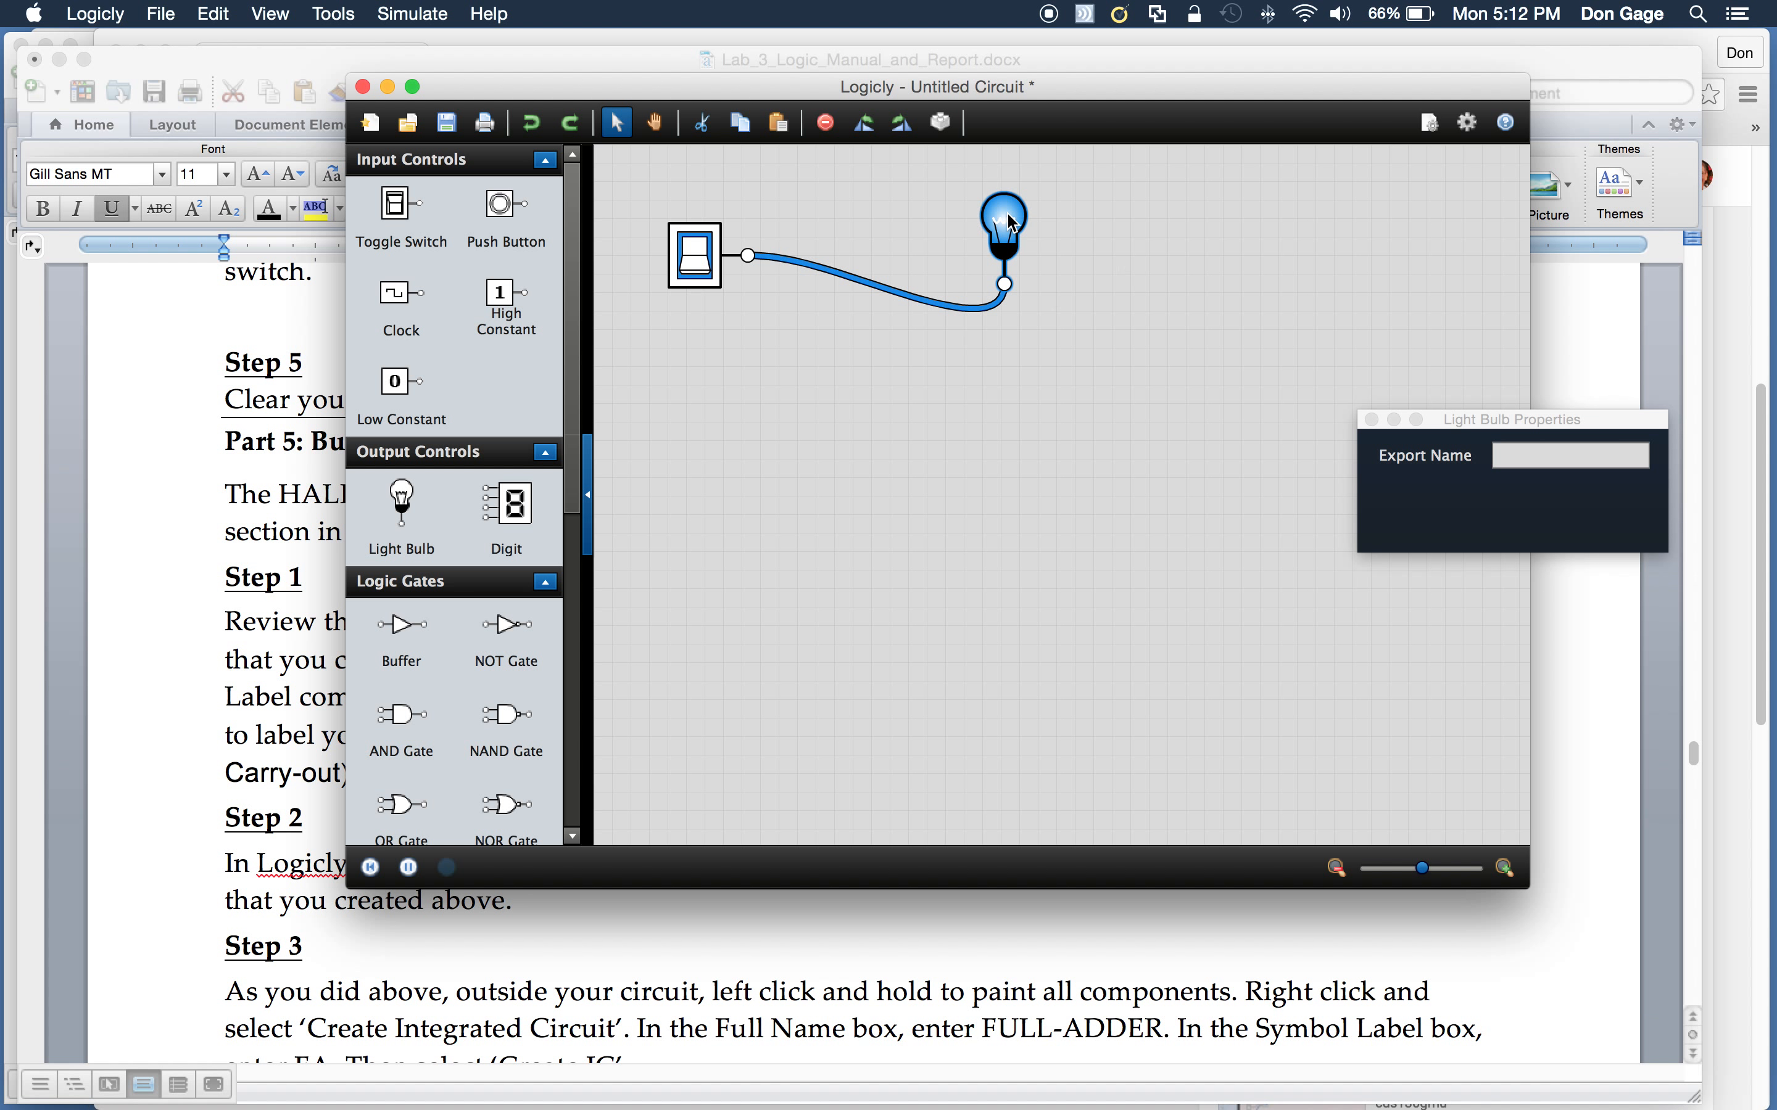
{"action": "key", "text": "Delete"}
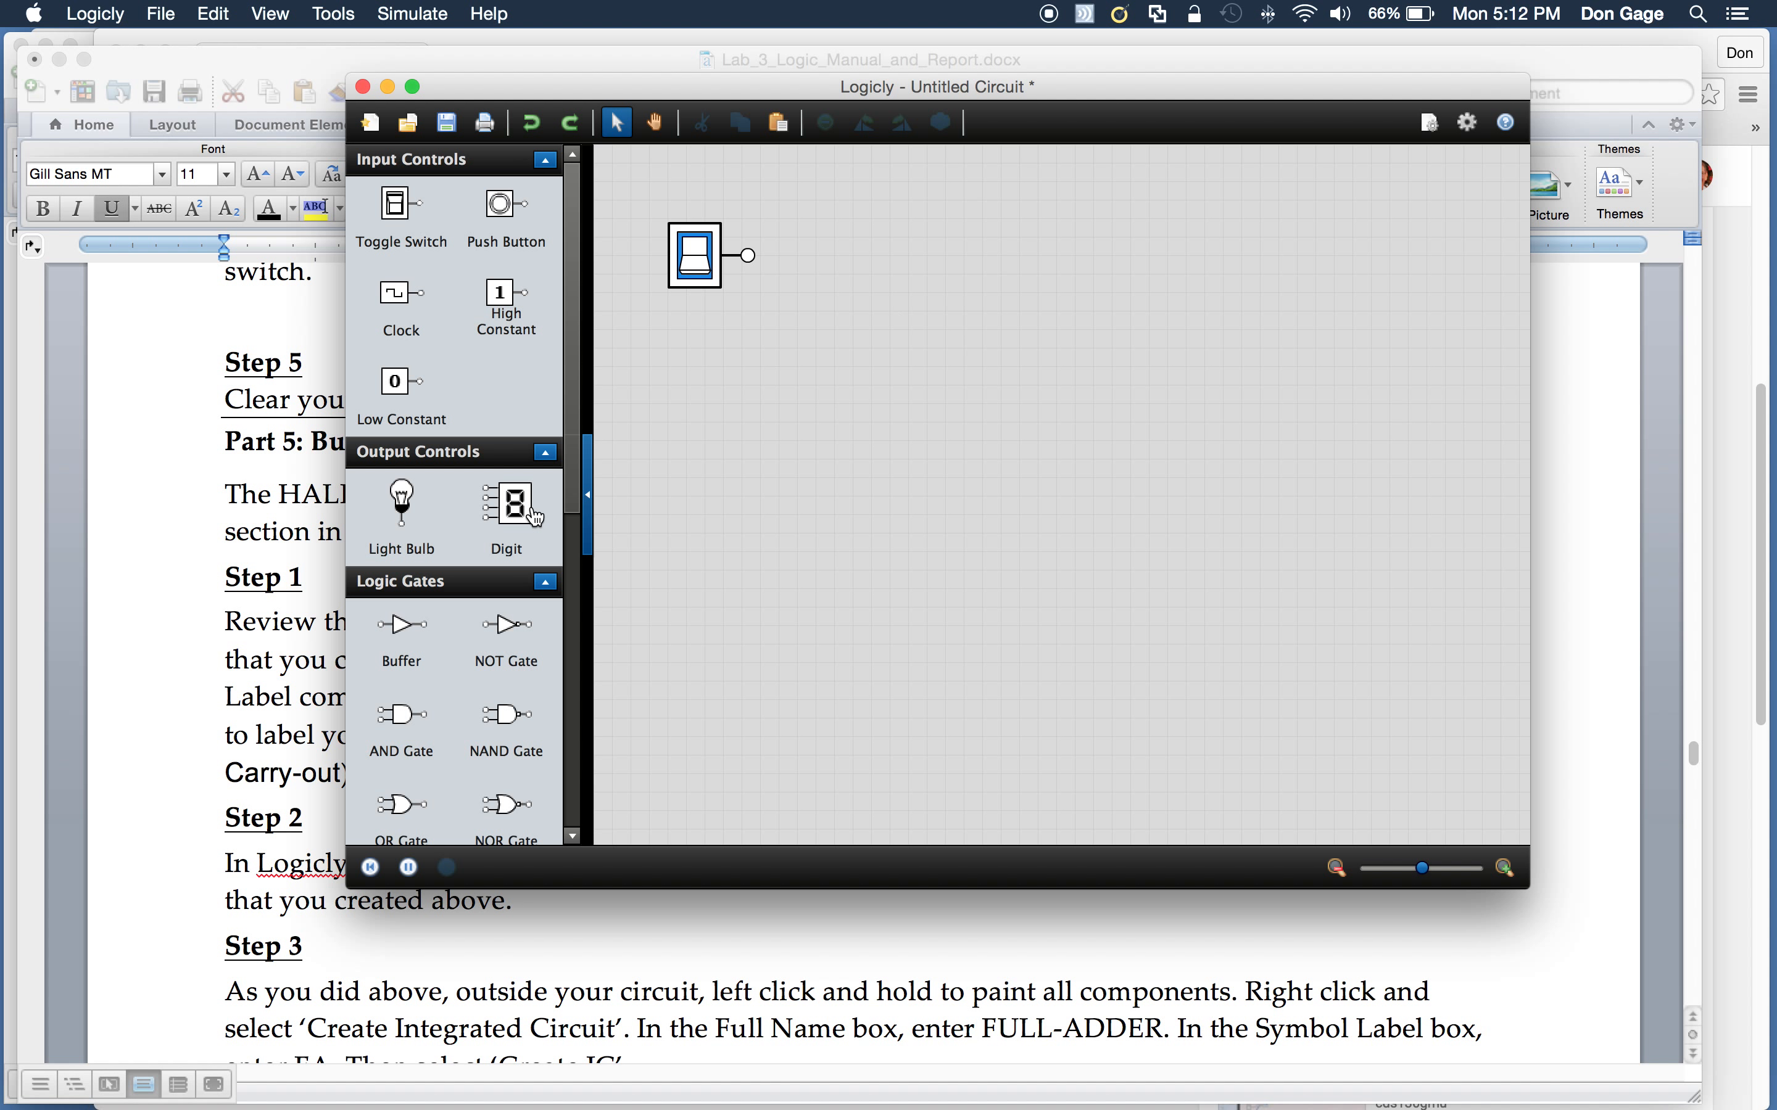
Step: Place a digit display across from the toggle switch and add three more toggle switches in a column below it
{"action": "left_click_drag", "start_coordinate": [513, 503], "coordinate": [1079, 236]}
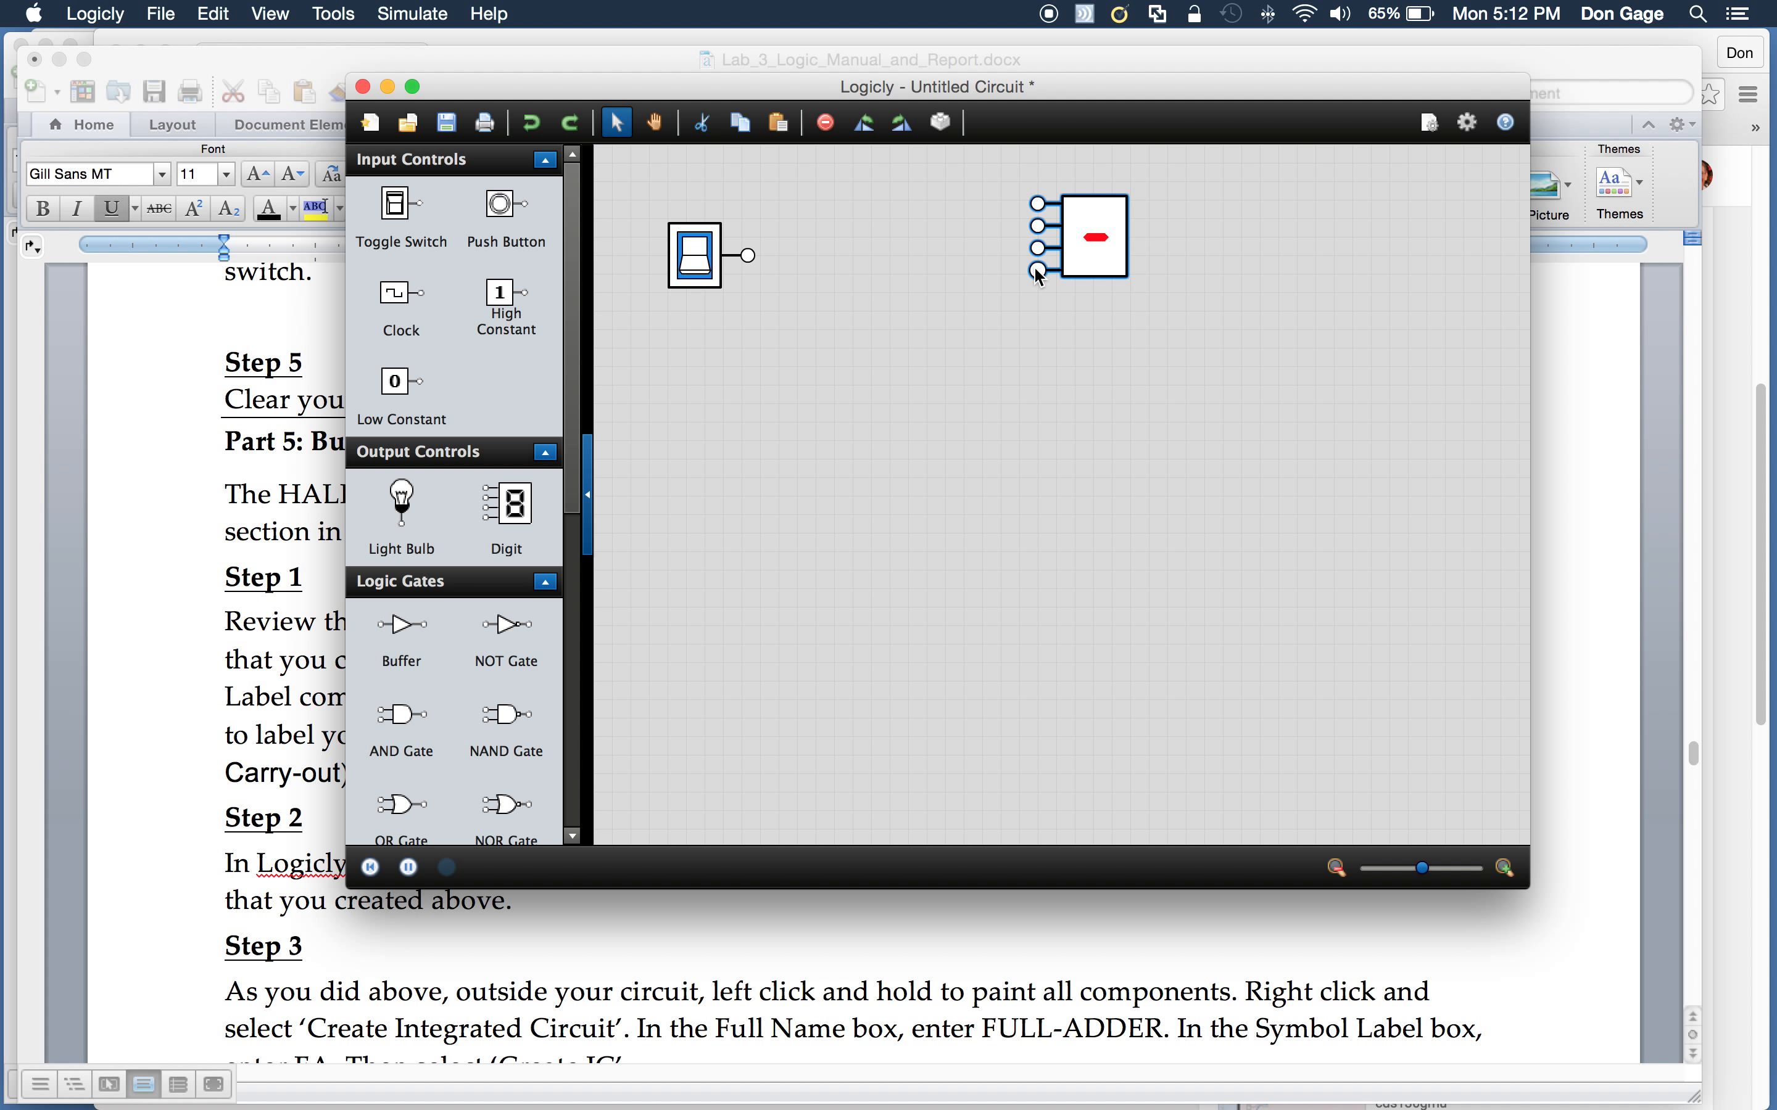
{"action": "left_click_drag", "start_coordinate": [395, 209], "coordinate": [701, 367]}
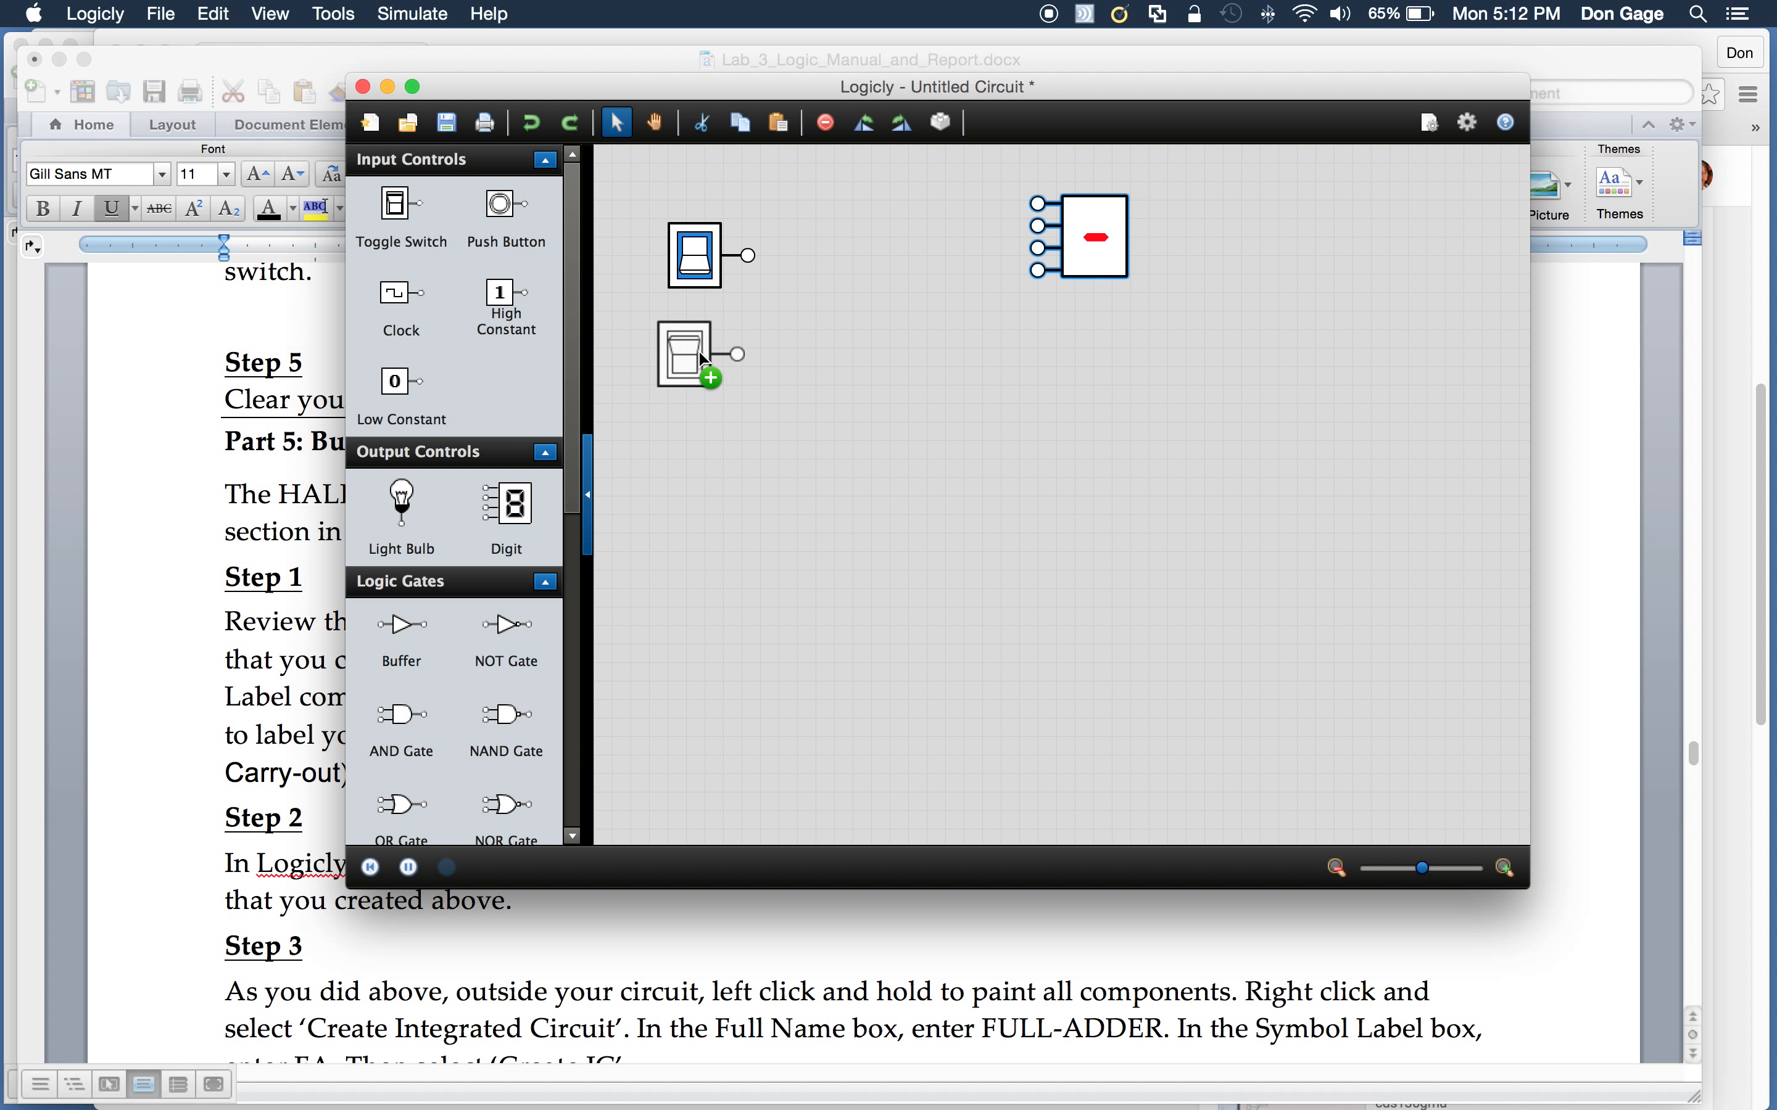
{"action": "left_click_drag", "start_coordinate": [401, 211], "coordinate": [714, 464]}
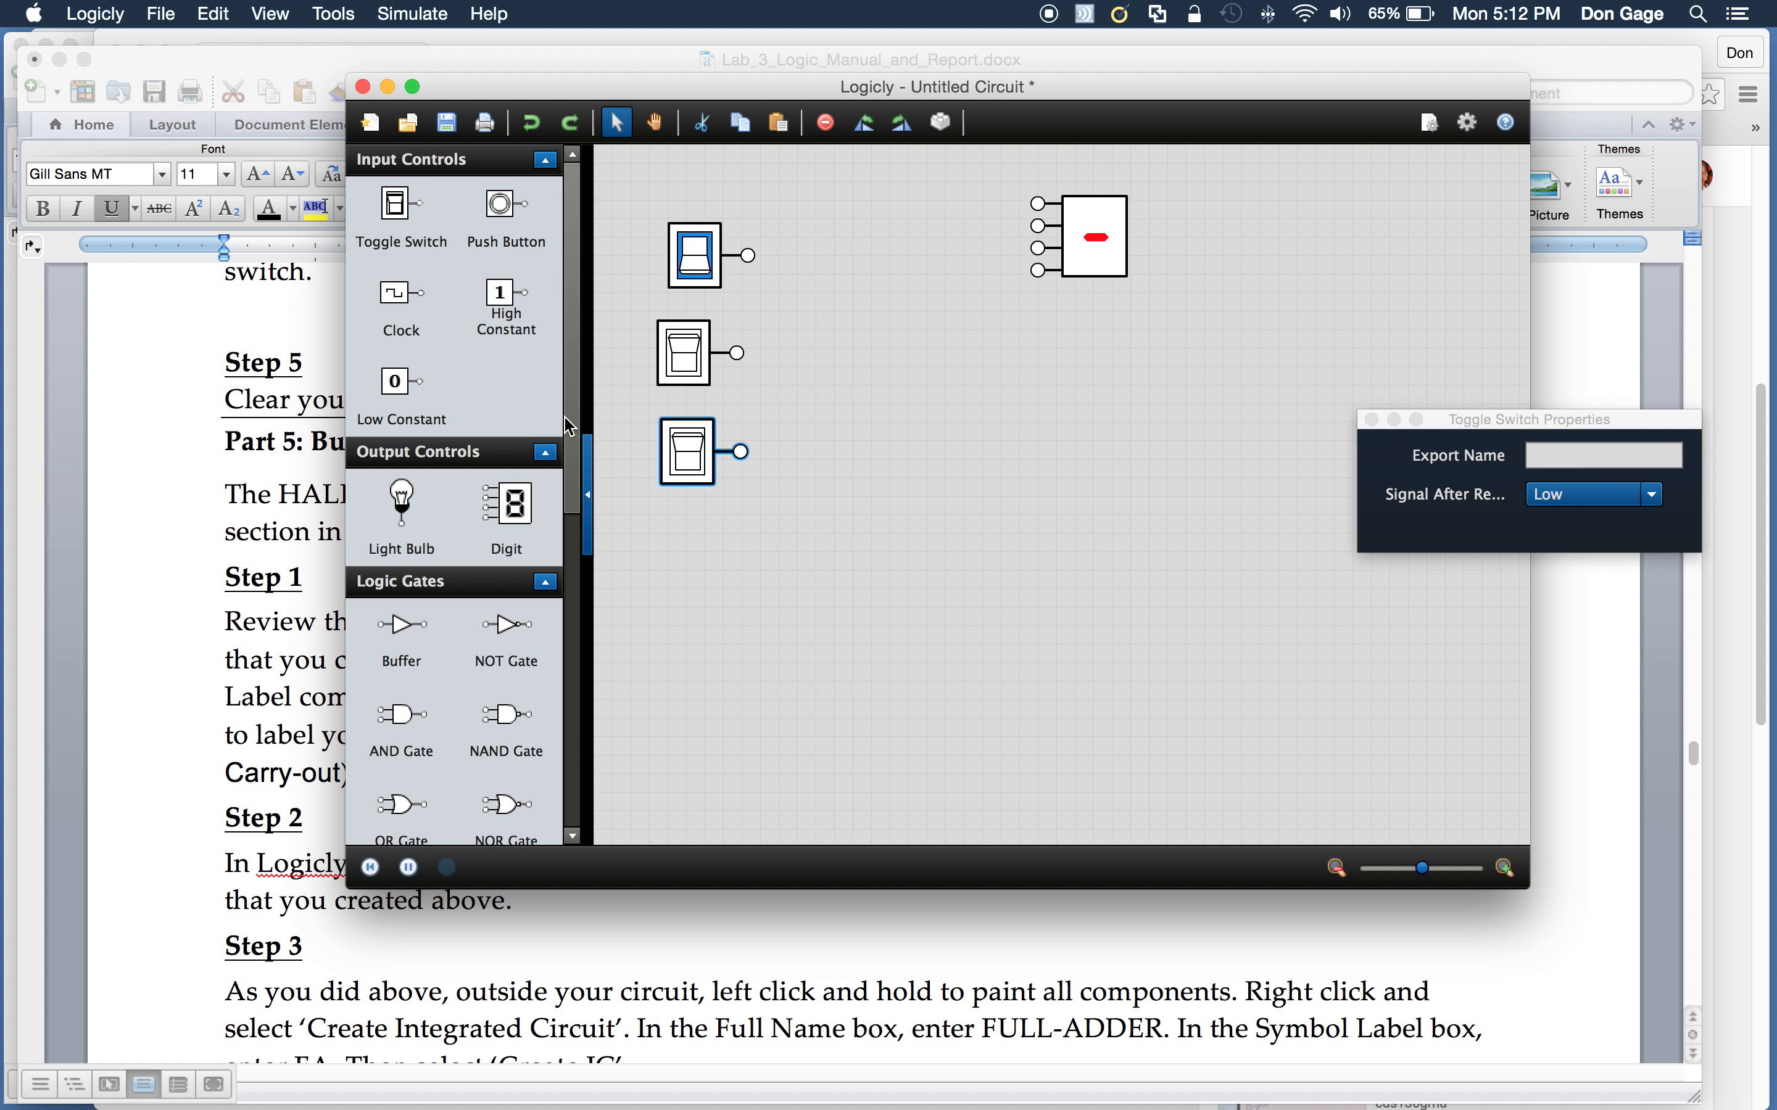
{"action": "left_click_drag", "start_coordinate": [393, 220], "coordinate": [701, 563]}
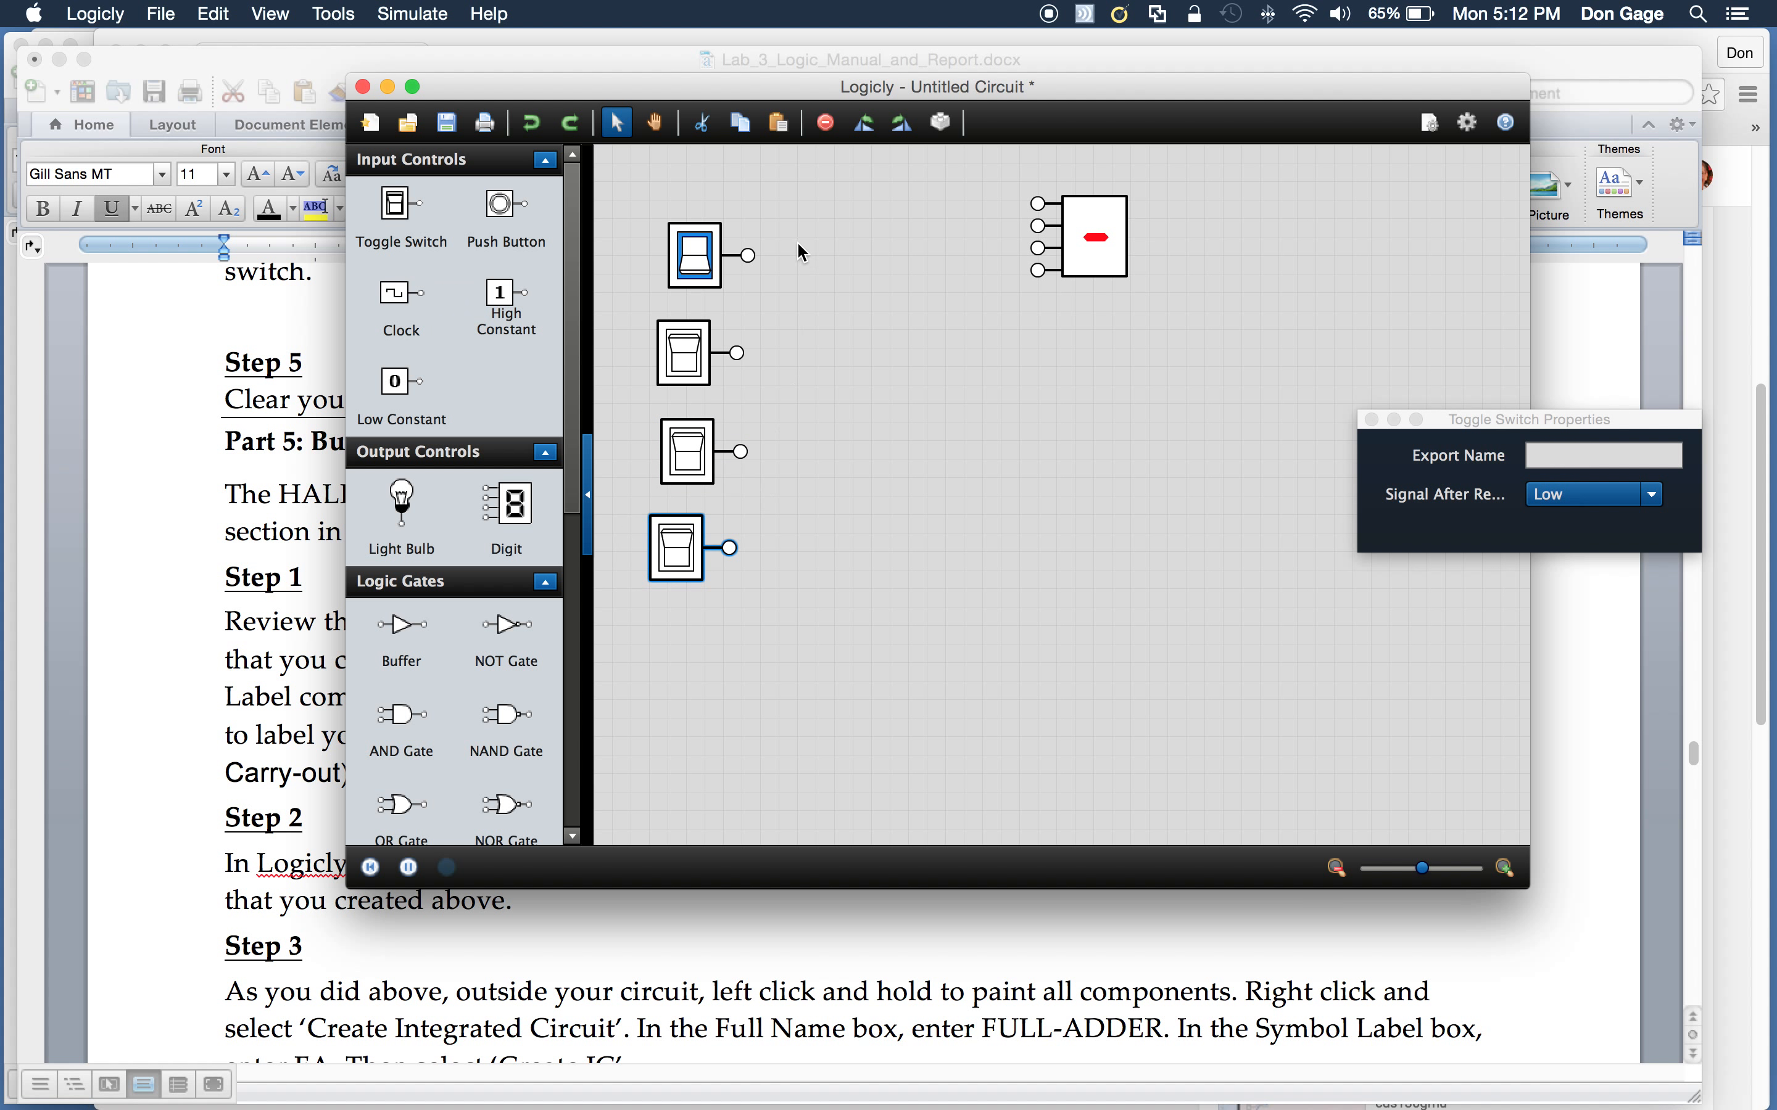
Step: Wire the four toggle switches, in order from top to bottom, to the four inputs of the digit display
{"action": "left_click_drag", "start_coordinate": [748, 255], "coordinate": [1038, 203]}
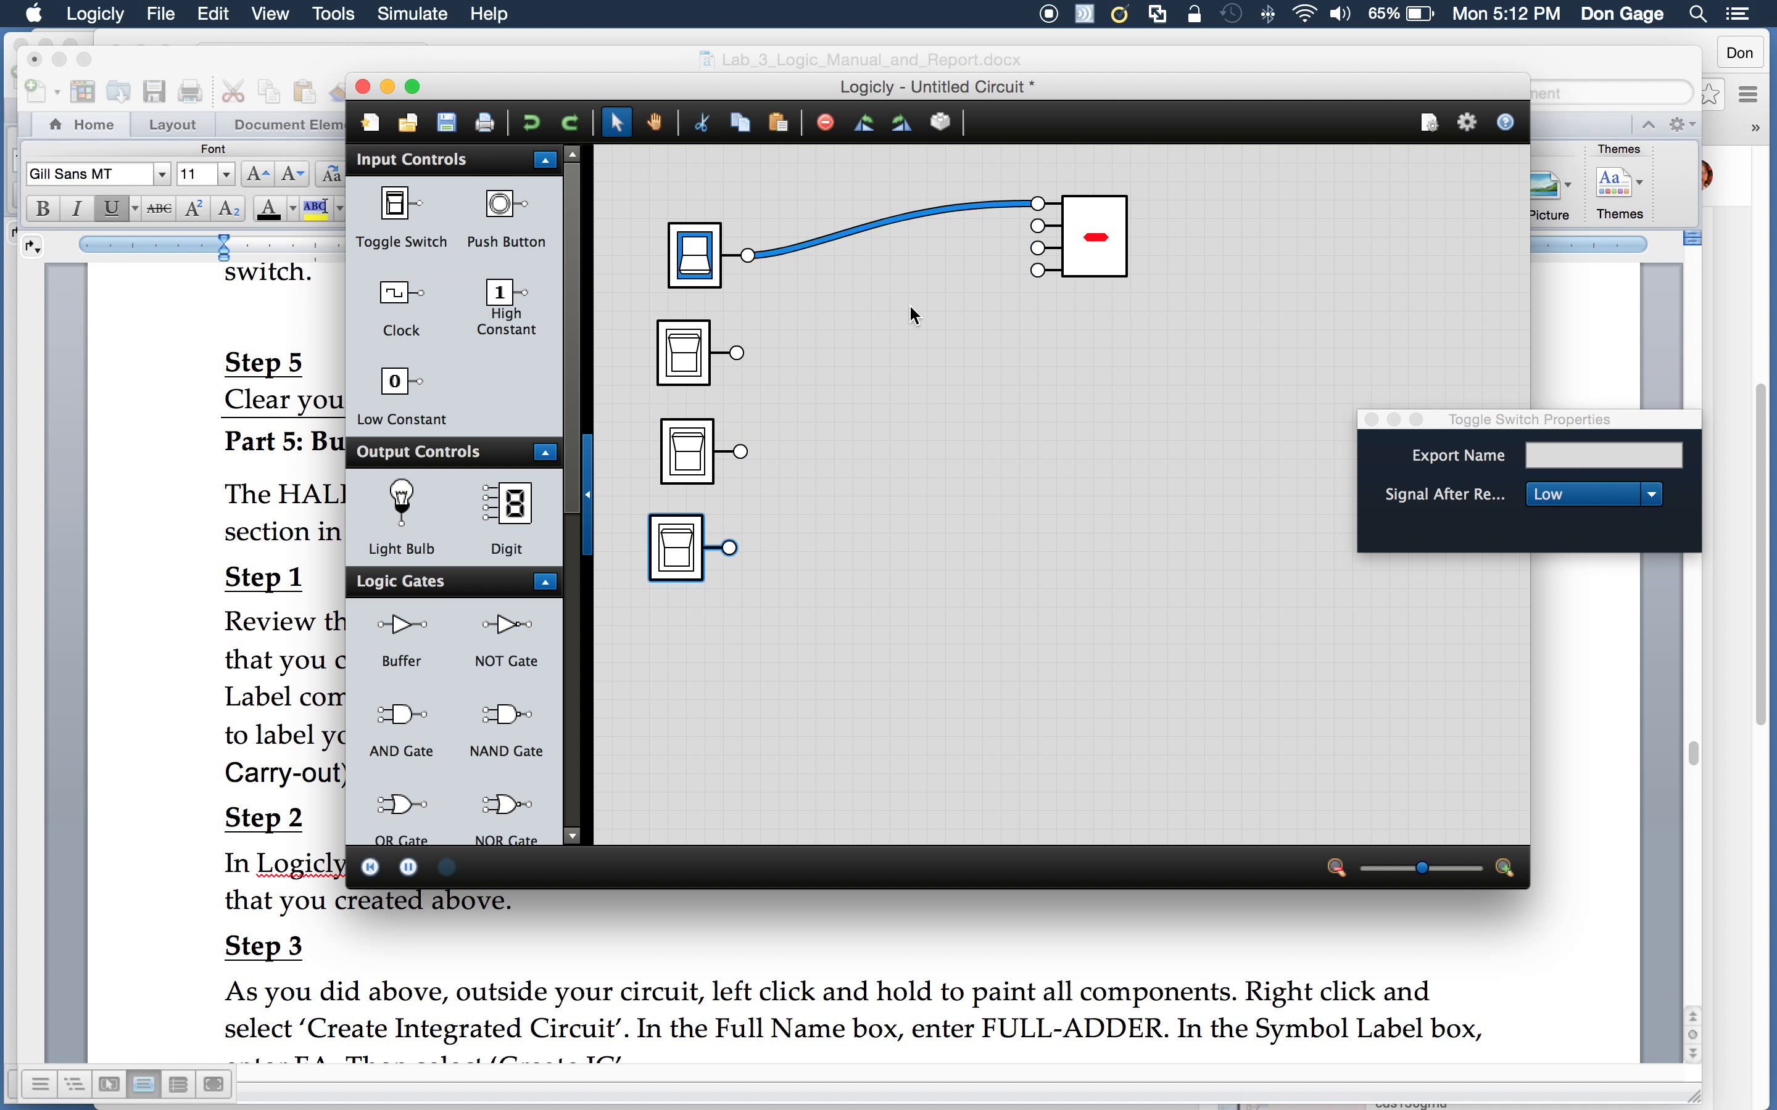
{"action": "left_click_drag", "start_coordinate": [736, 353], "coordinate": [1038, 225]}
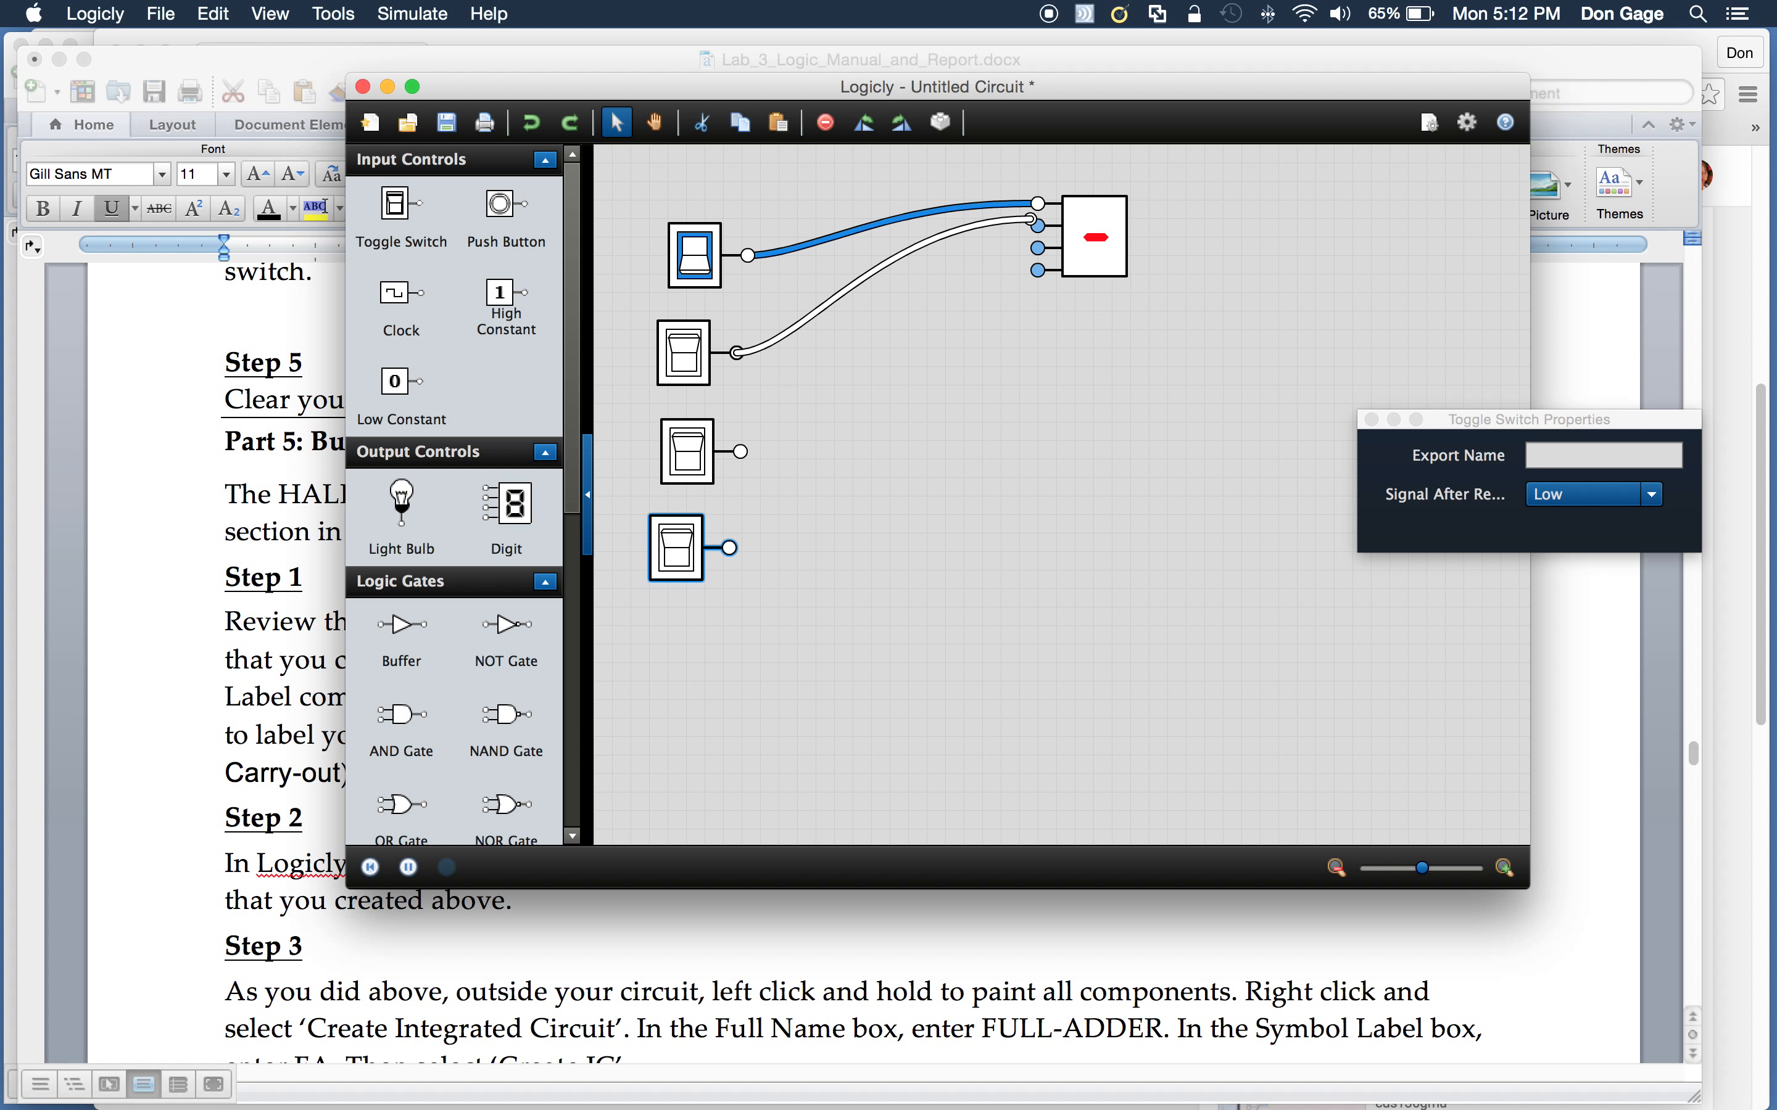
{"action": "left_click_drag", "start_coordinate": [741, 452], "coordinate": [1038, 247]}
{"action": "left_click_drag", "start_coordinate": [730, 548], "coordinate": [1036, 271]}
{"action": "mouse_move", "coordinate": [403, 502]}
{"action": "left_mouse_down"}
{"action": "mouse_move", "coordinate": [476, 501]}
{"action": "mouse_move", "coordinate": [408, 502]}
{"action": "left_mouse_up"}
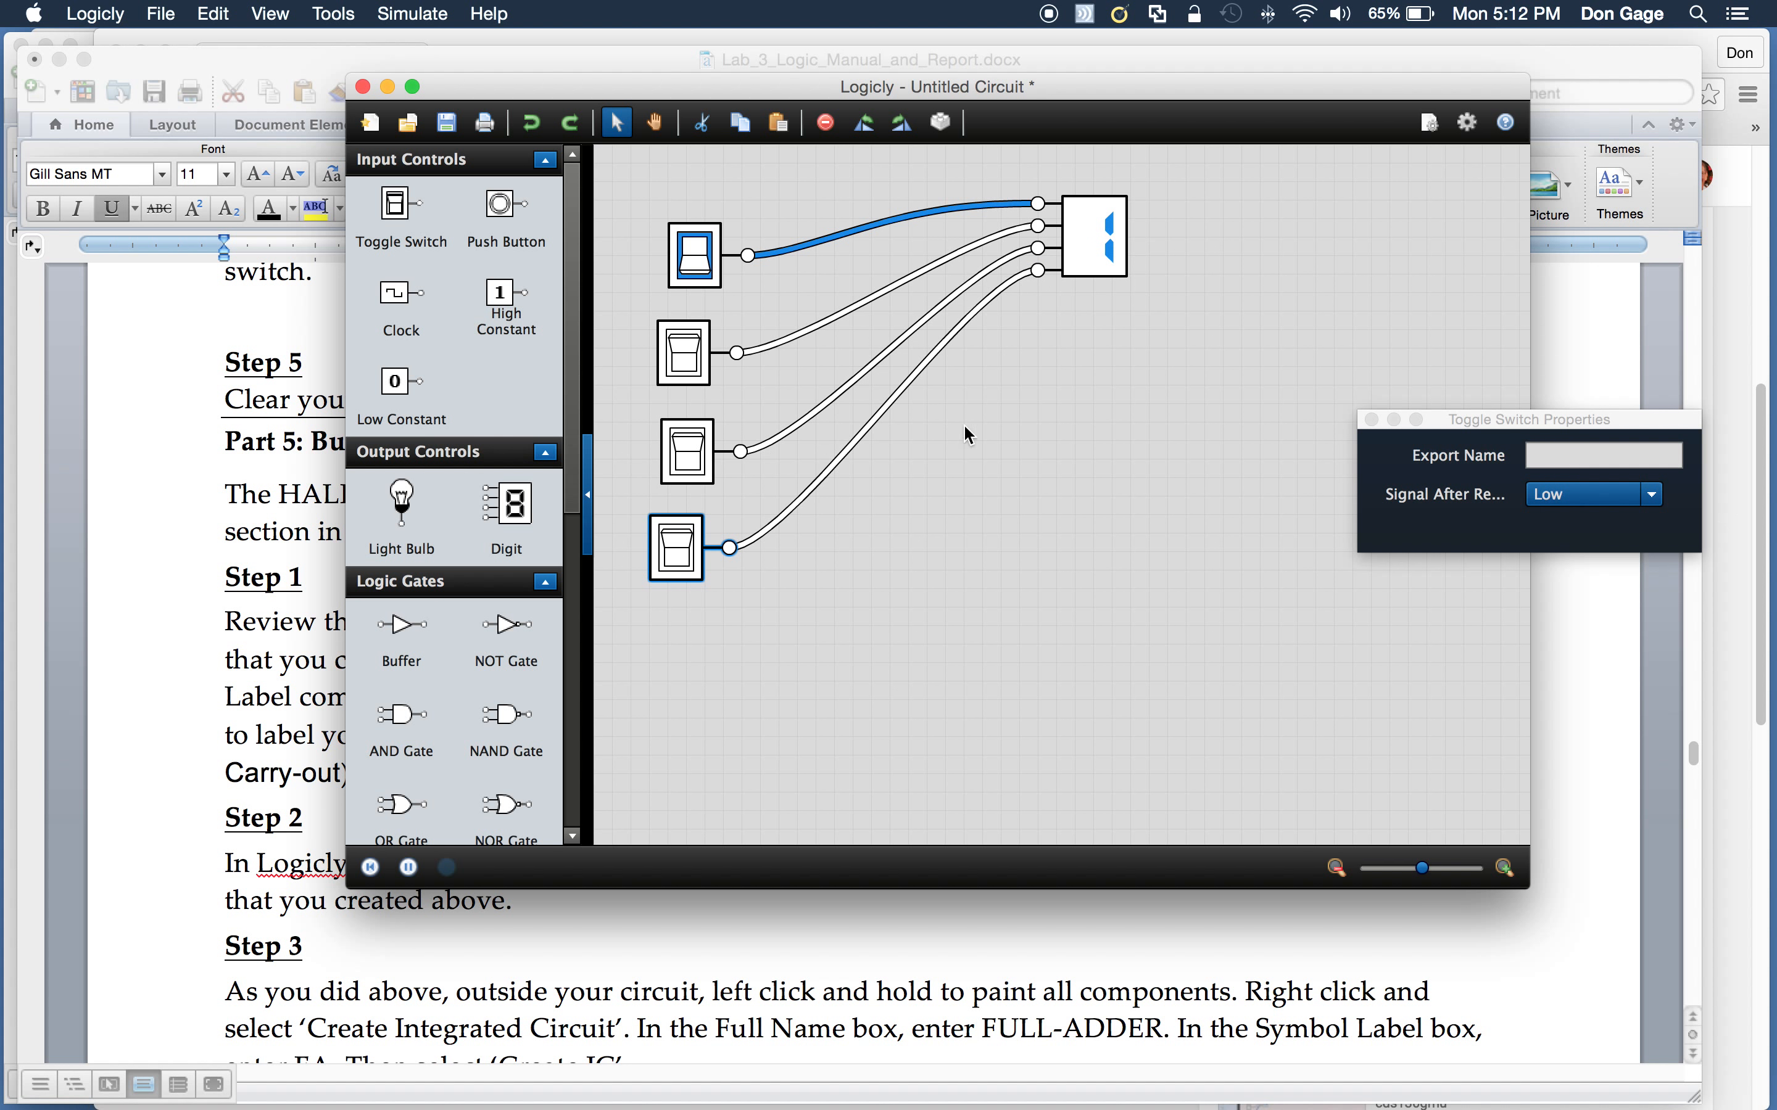
Step: Test the digit display by flipping the first, second and third toggle switches individually, leaving only the third on
{"action": "left_click", "coordinate": [691, 261]}
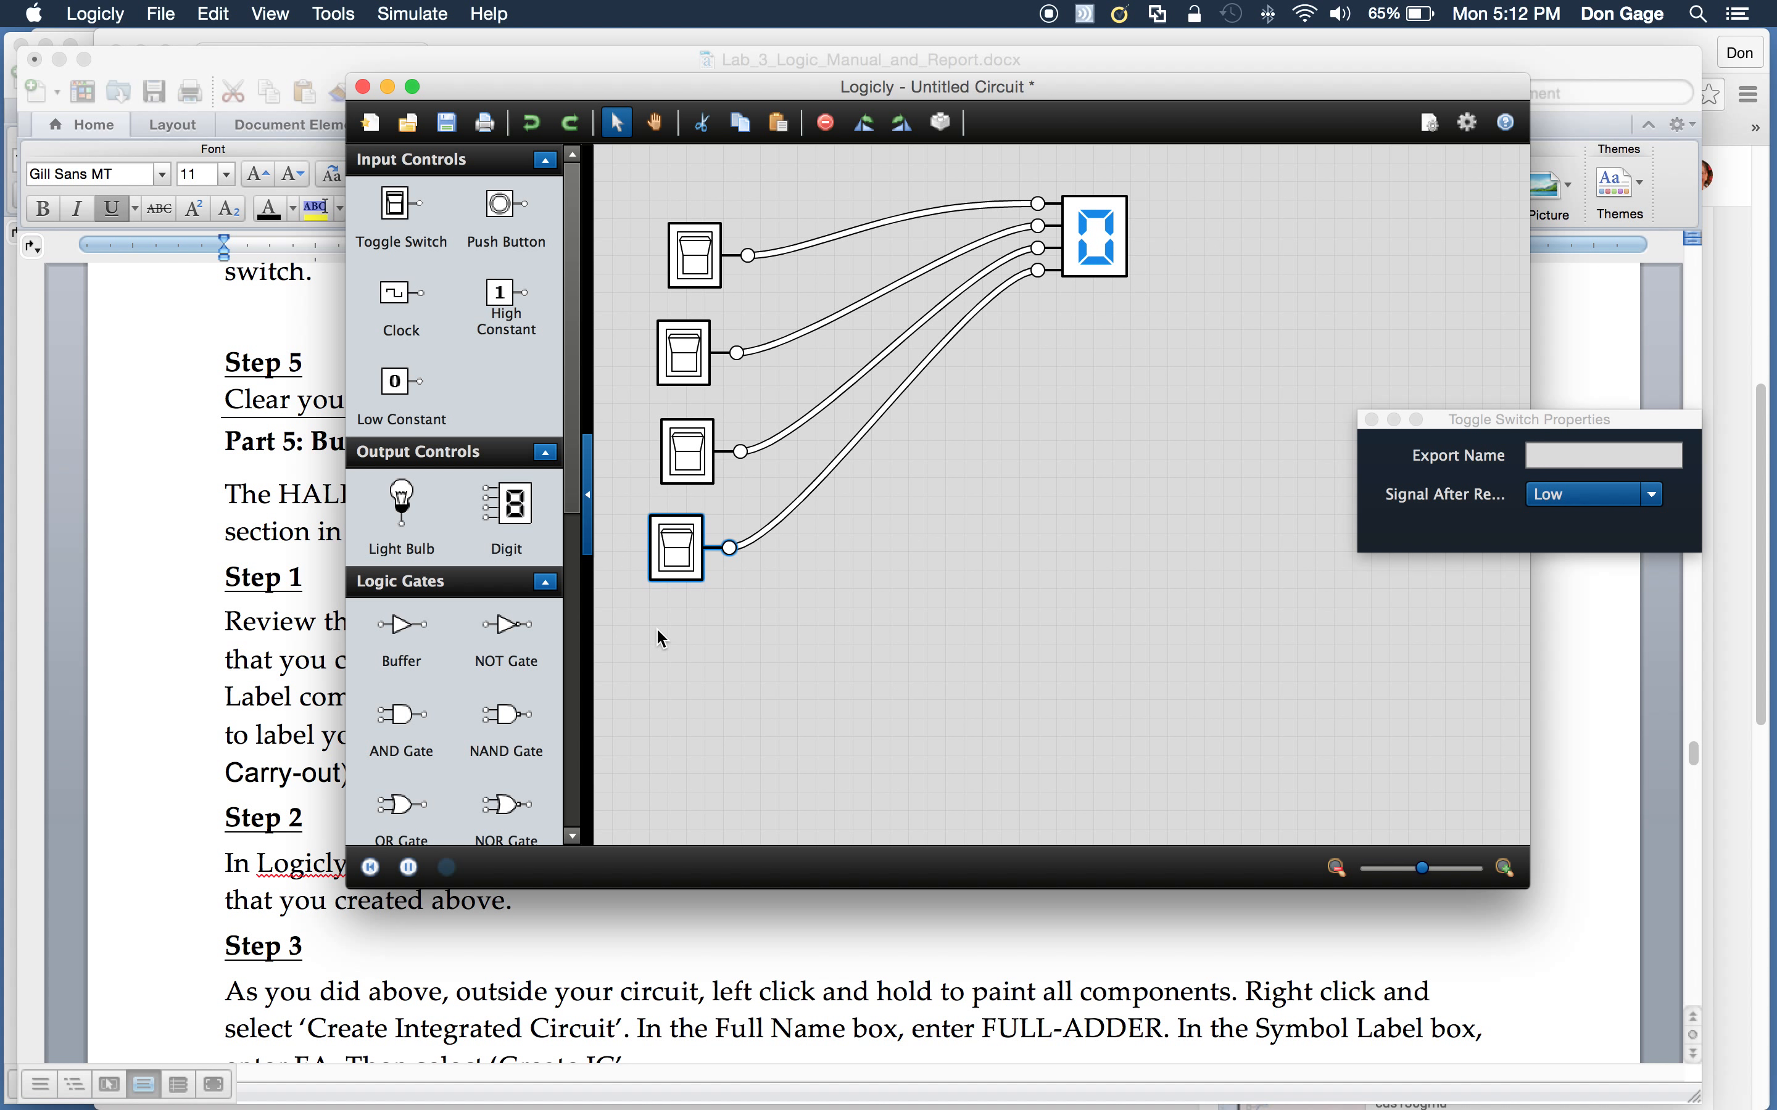
{"action": "left_click", "coordinate": [696, 253]}
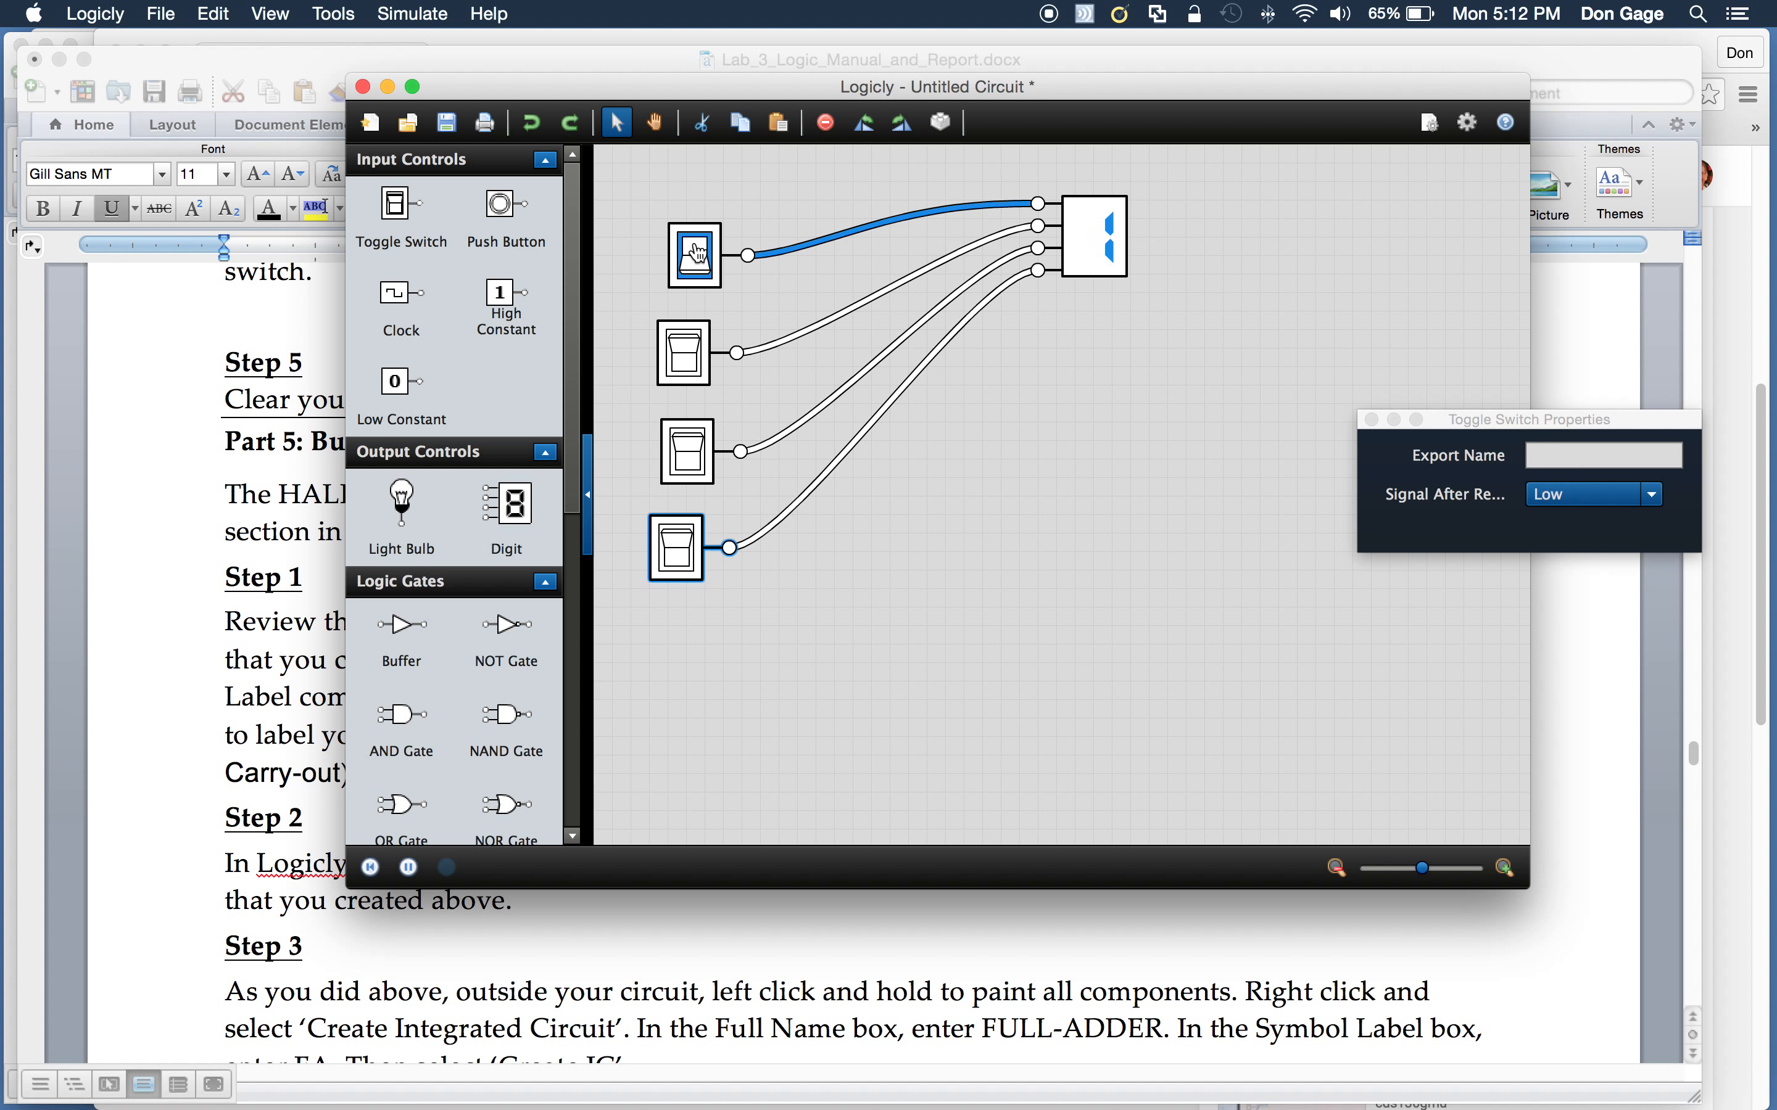
{"action": "left_click", "coordinate": [696, 253]}
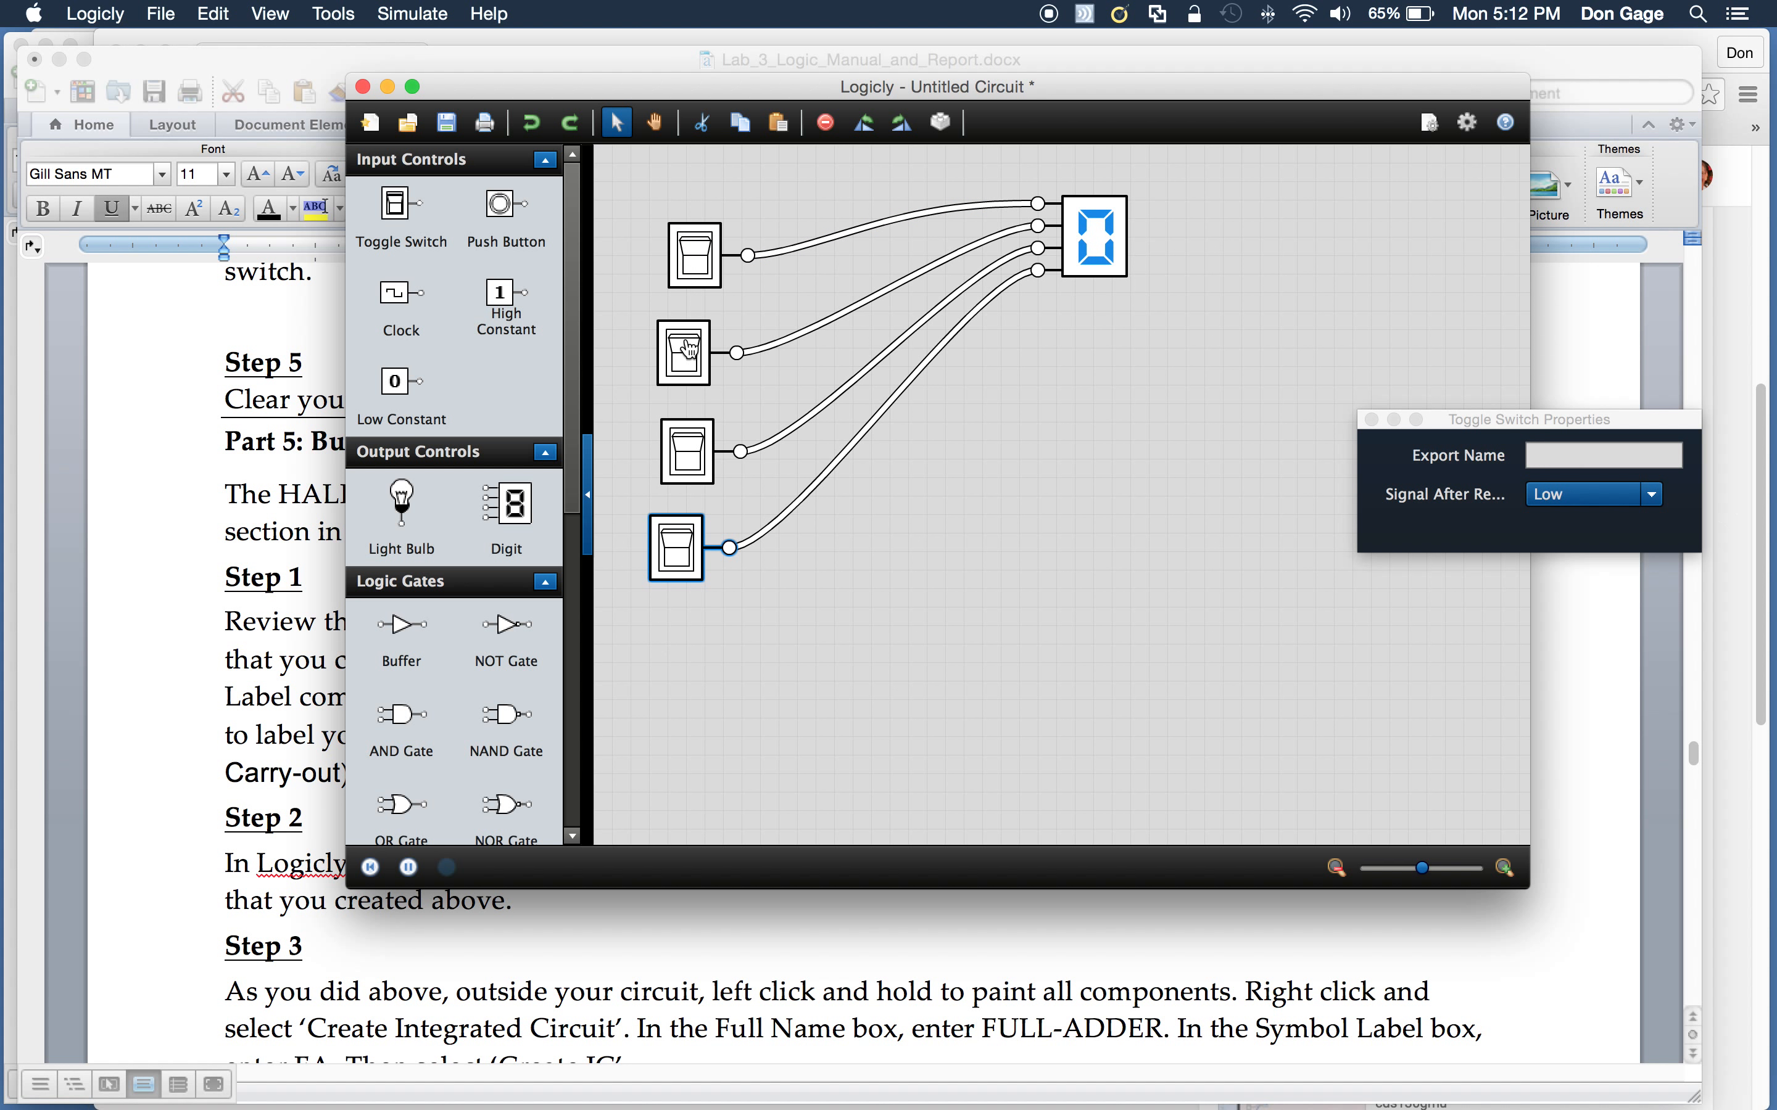
{"action": "left_click", "coordinate": [685, 345]}
{"action": "left_click", "coordinate": [688, 377]}
{"action": "left_click", "coordinate": [688, 451]}
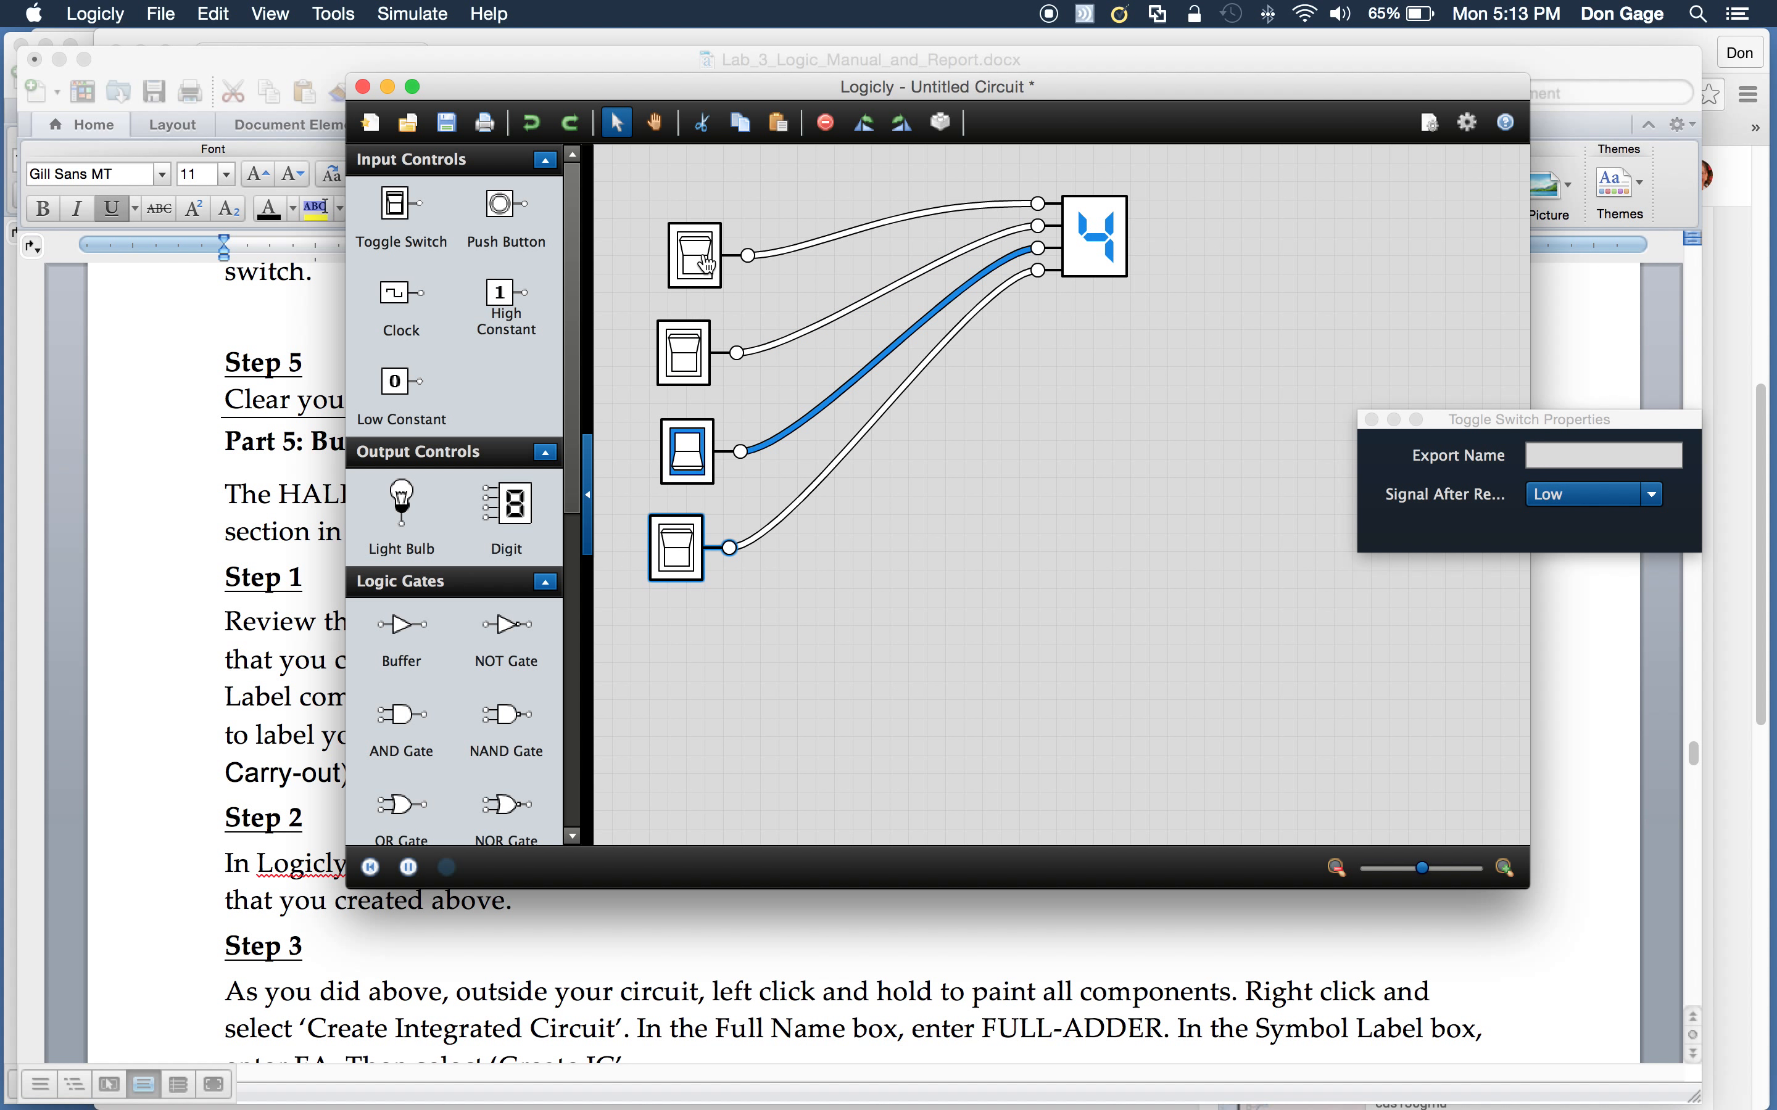
Step: Turn on the first, second and fourth toggle switches as well to test the digit display with all inputs high
{"action": "left_click", "coordinate": [707, 252]}
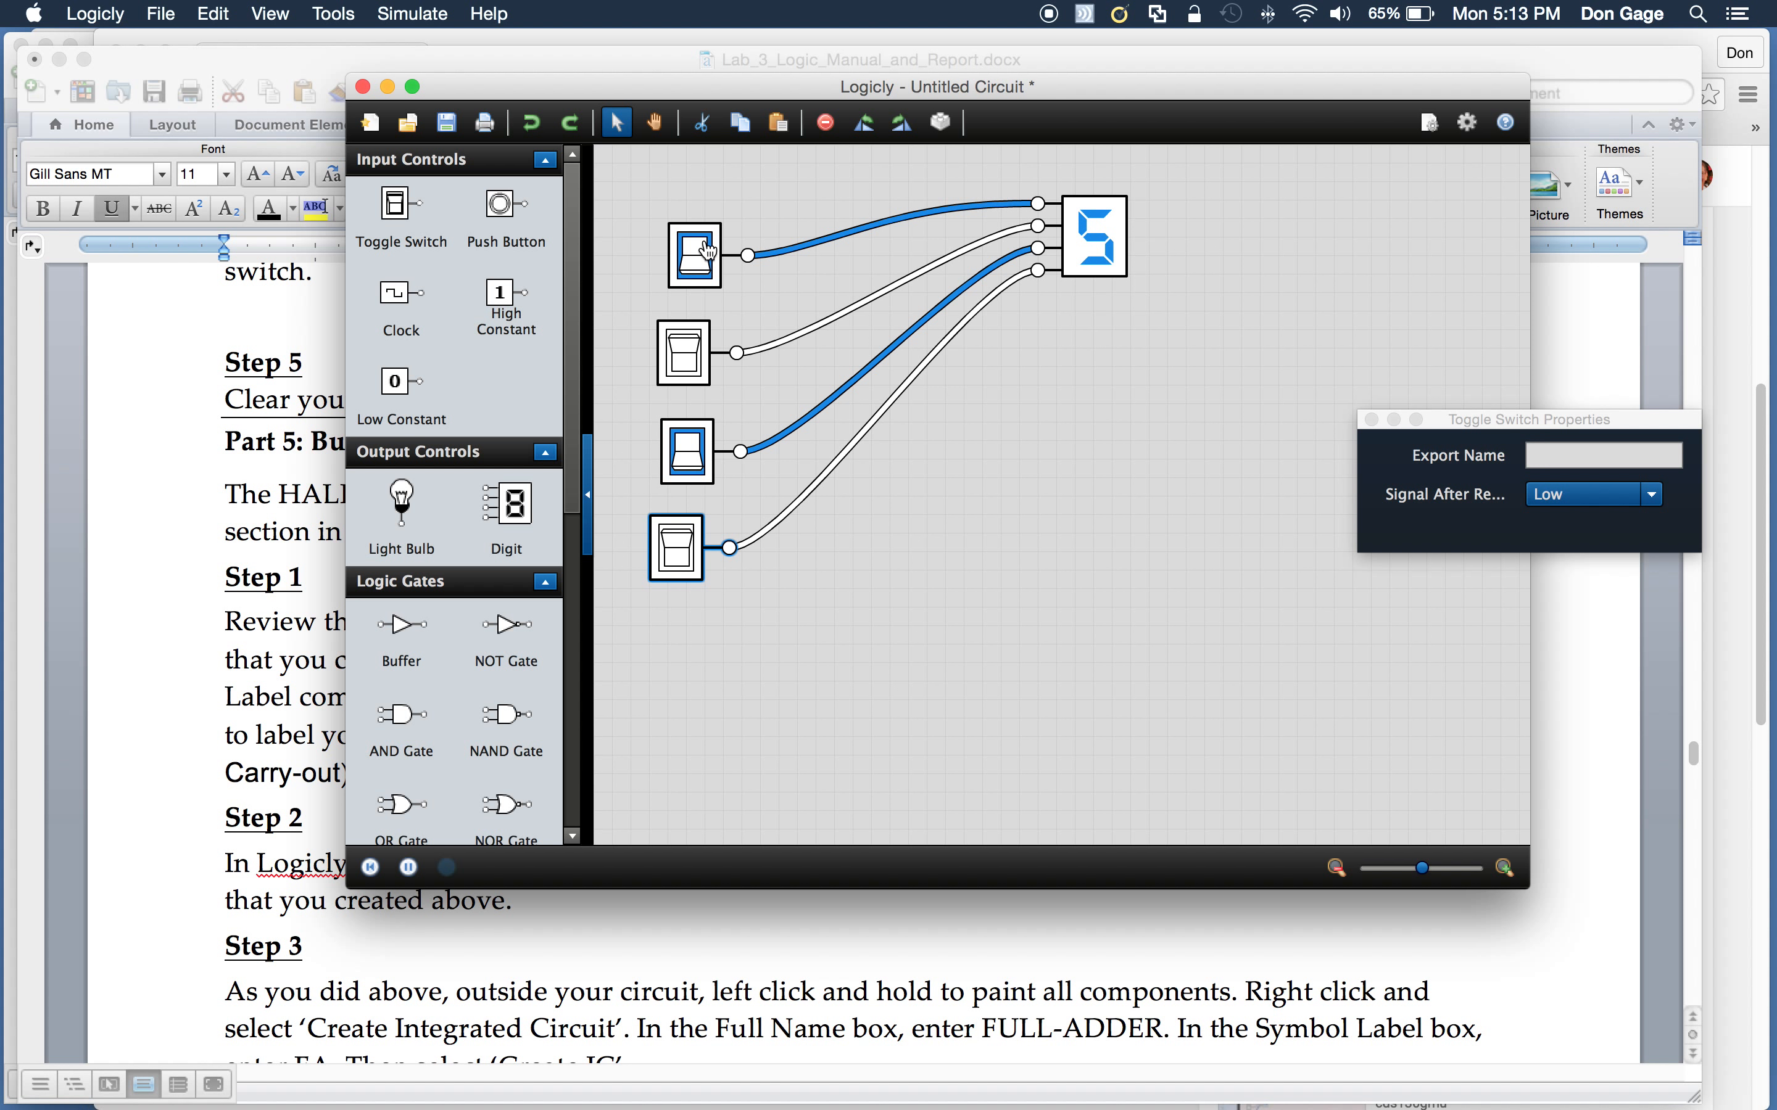
{"action": "left_click", "coordinate": [683, 351]}
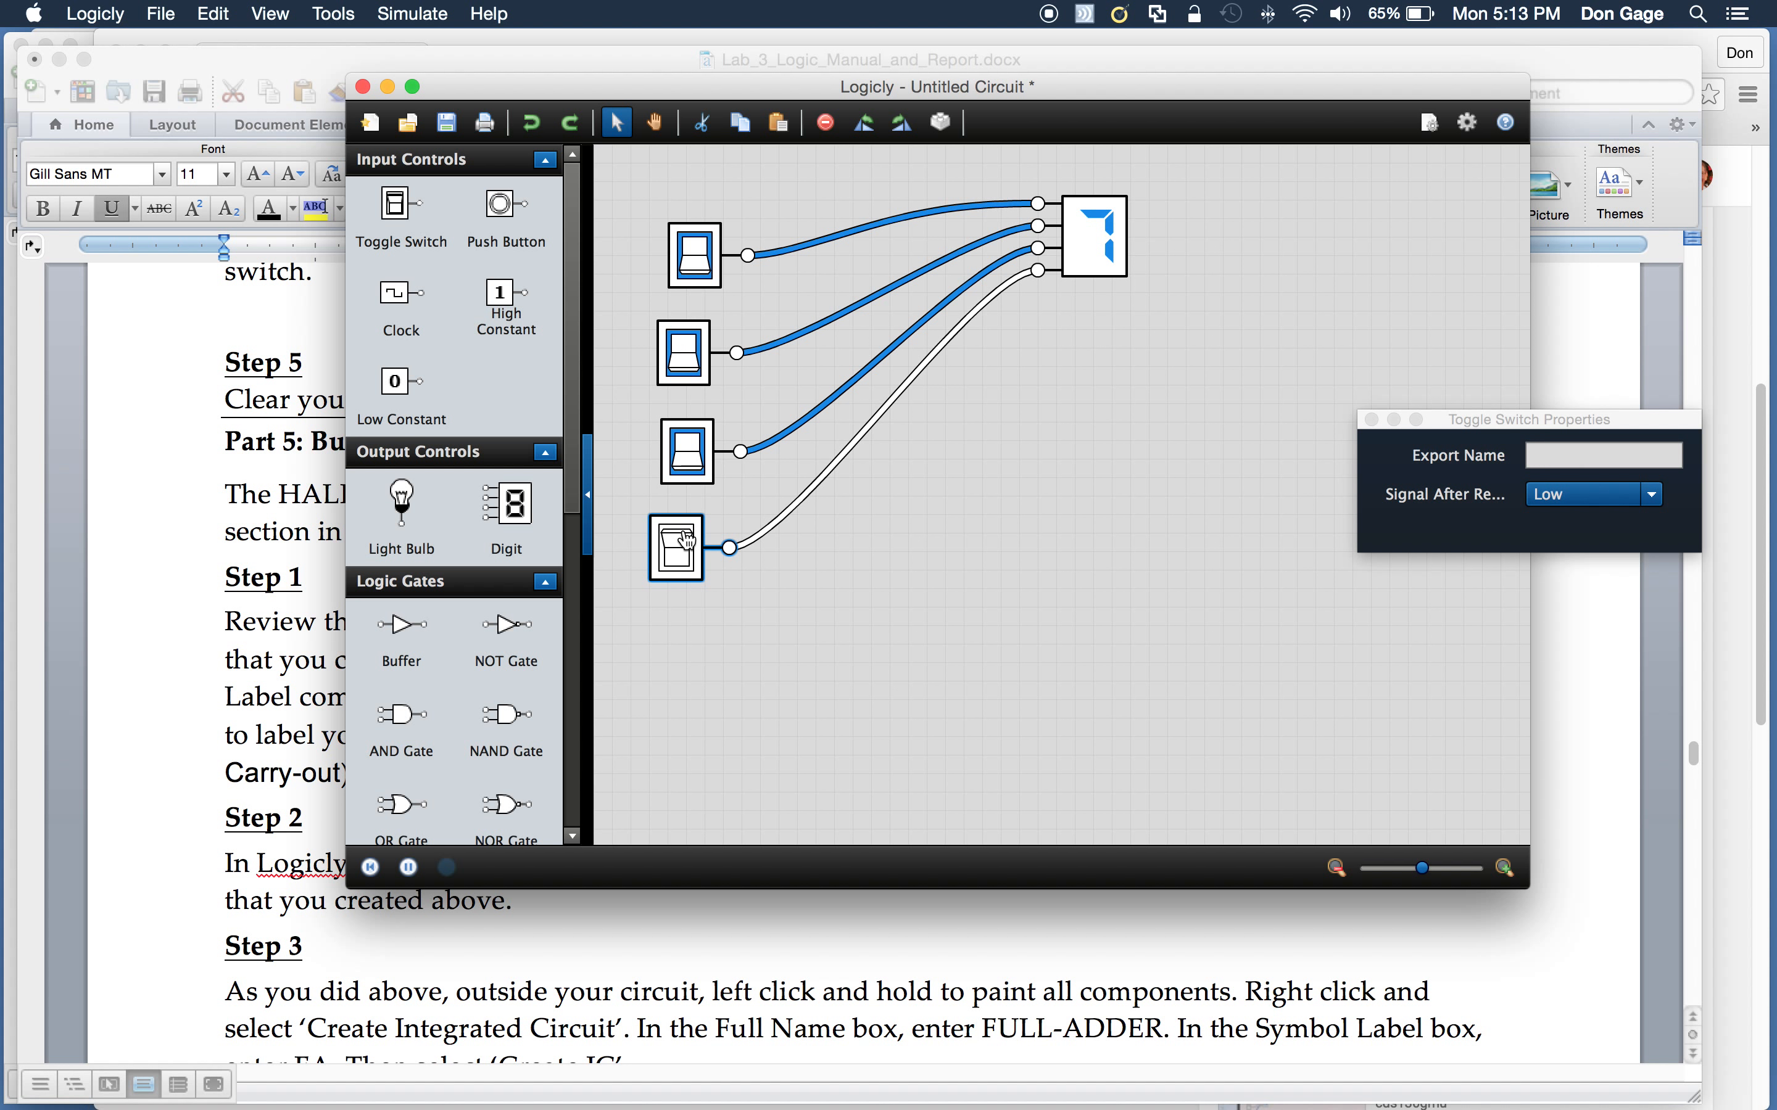
{"action": "left_click", "coordinate": [688, 541]}
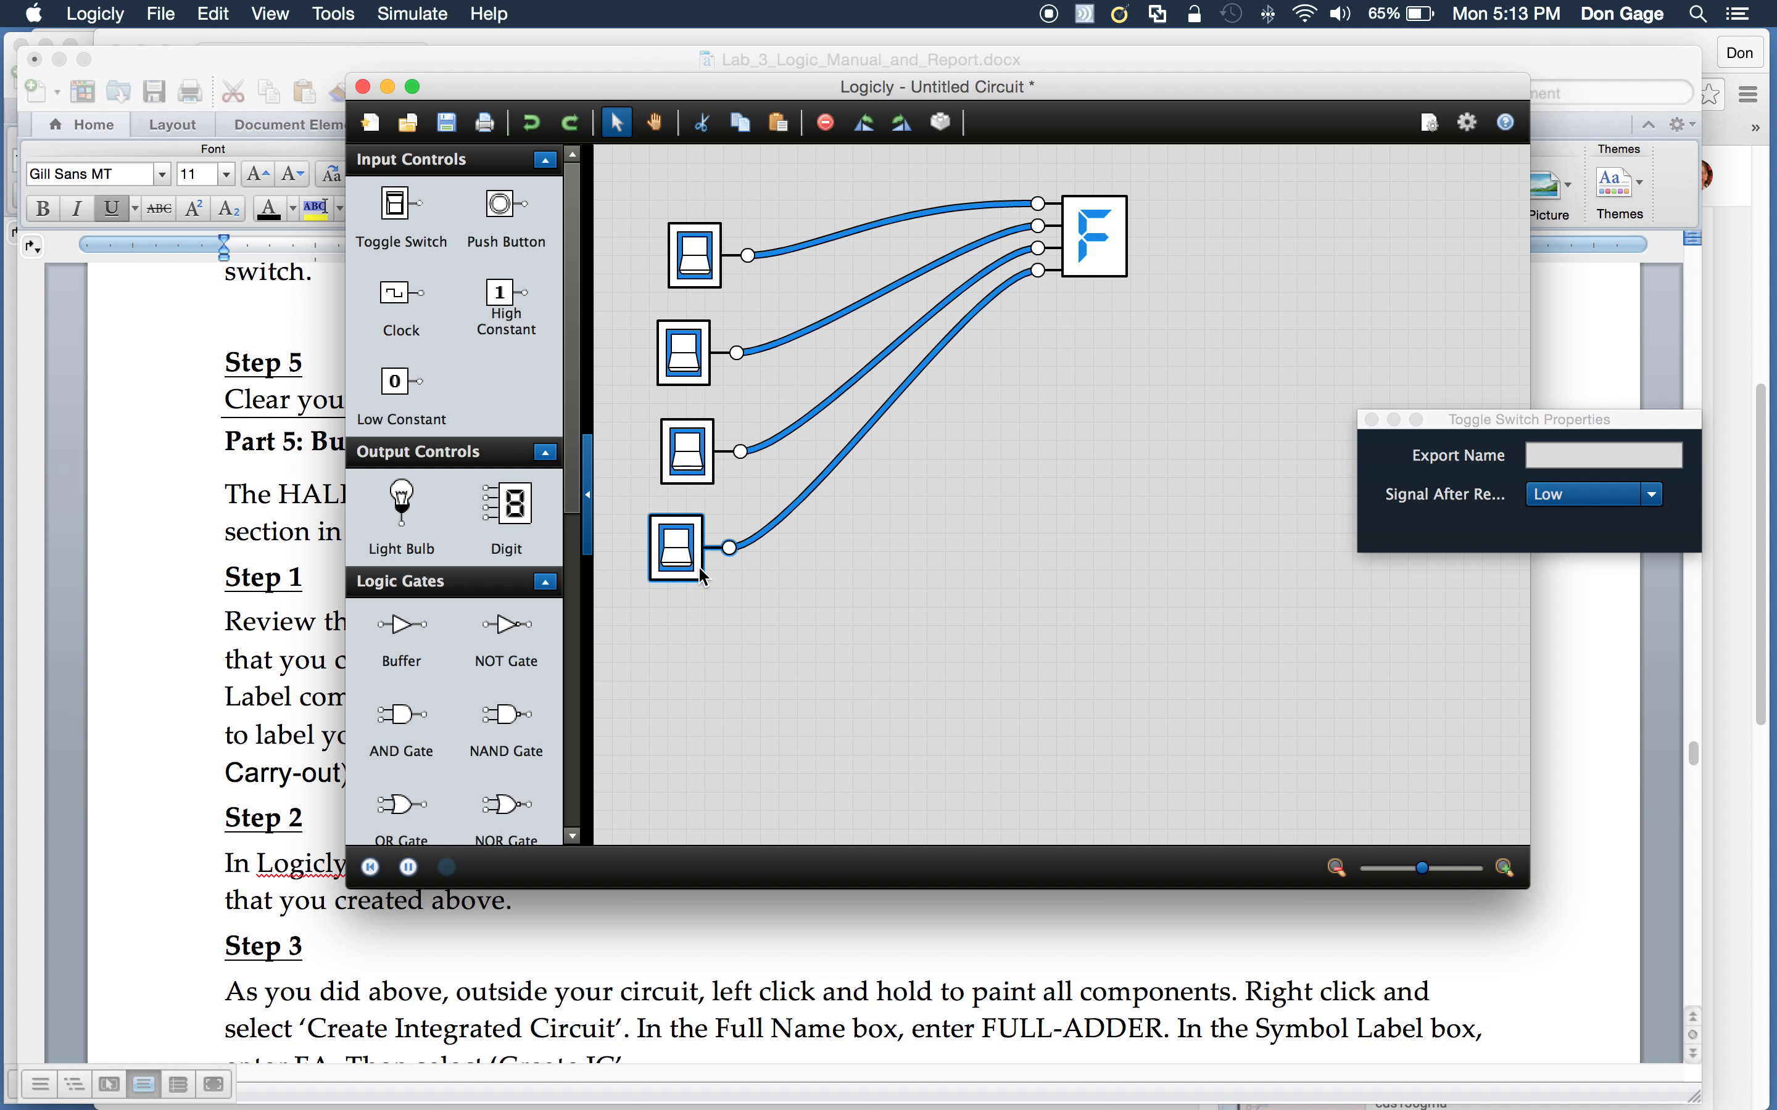
Step: Turn off all four toggle switches feeding the digit display
{"action": "left_click", "coordinate": [676, 551]}
{"action": "left_click", "coordinate": [696, 478]}
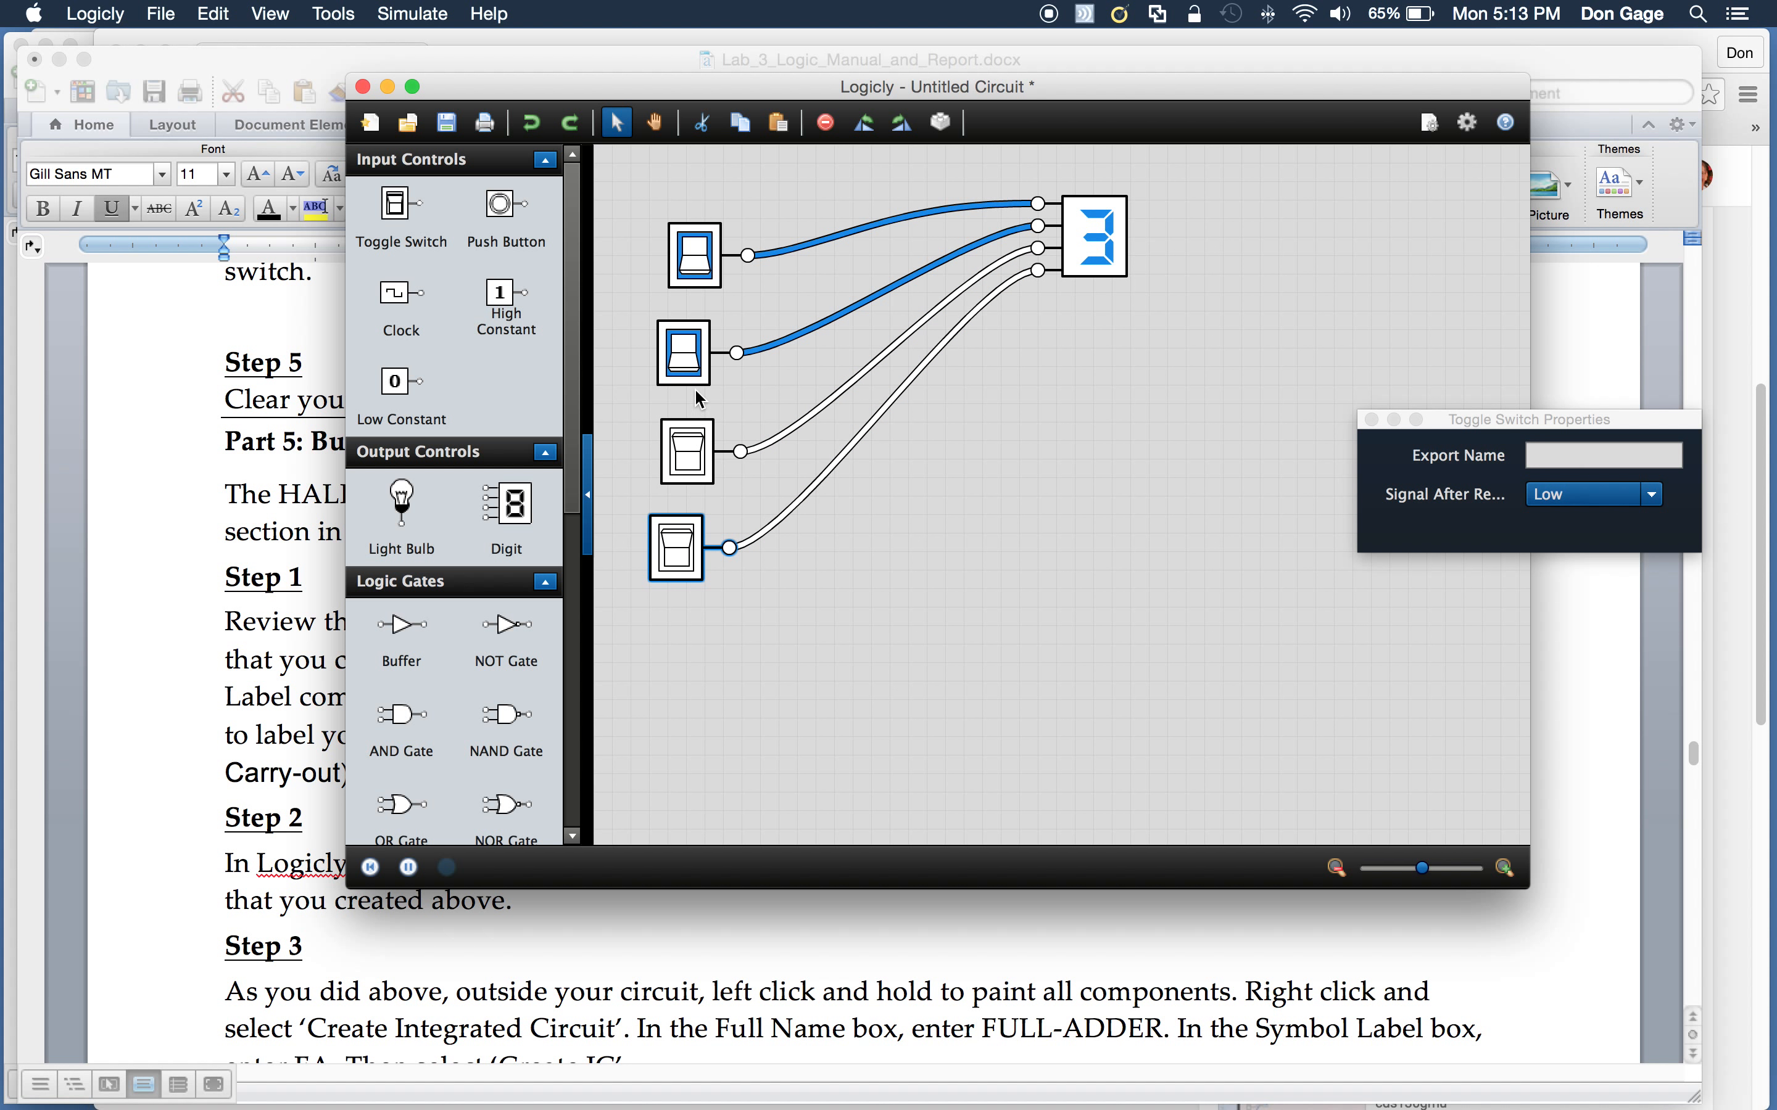
{"action": "left_click", "coordinate": [687, 352]}
{"action": "left_click", "coordinate": [695, 275]}
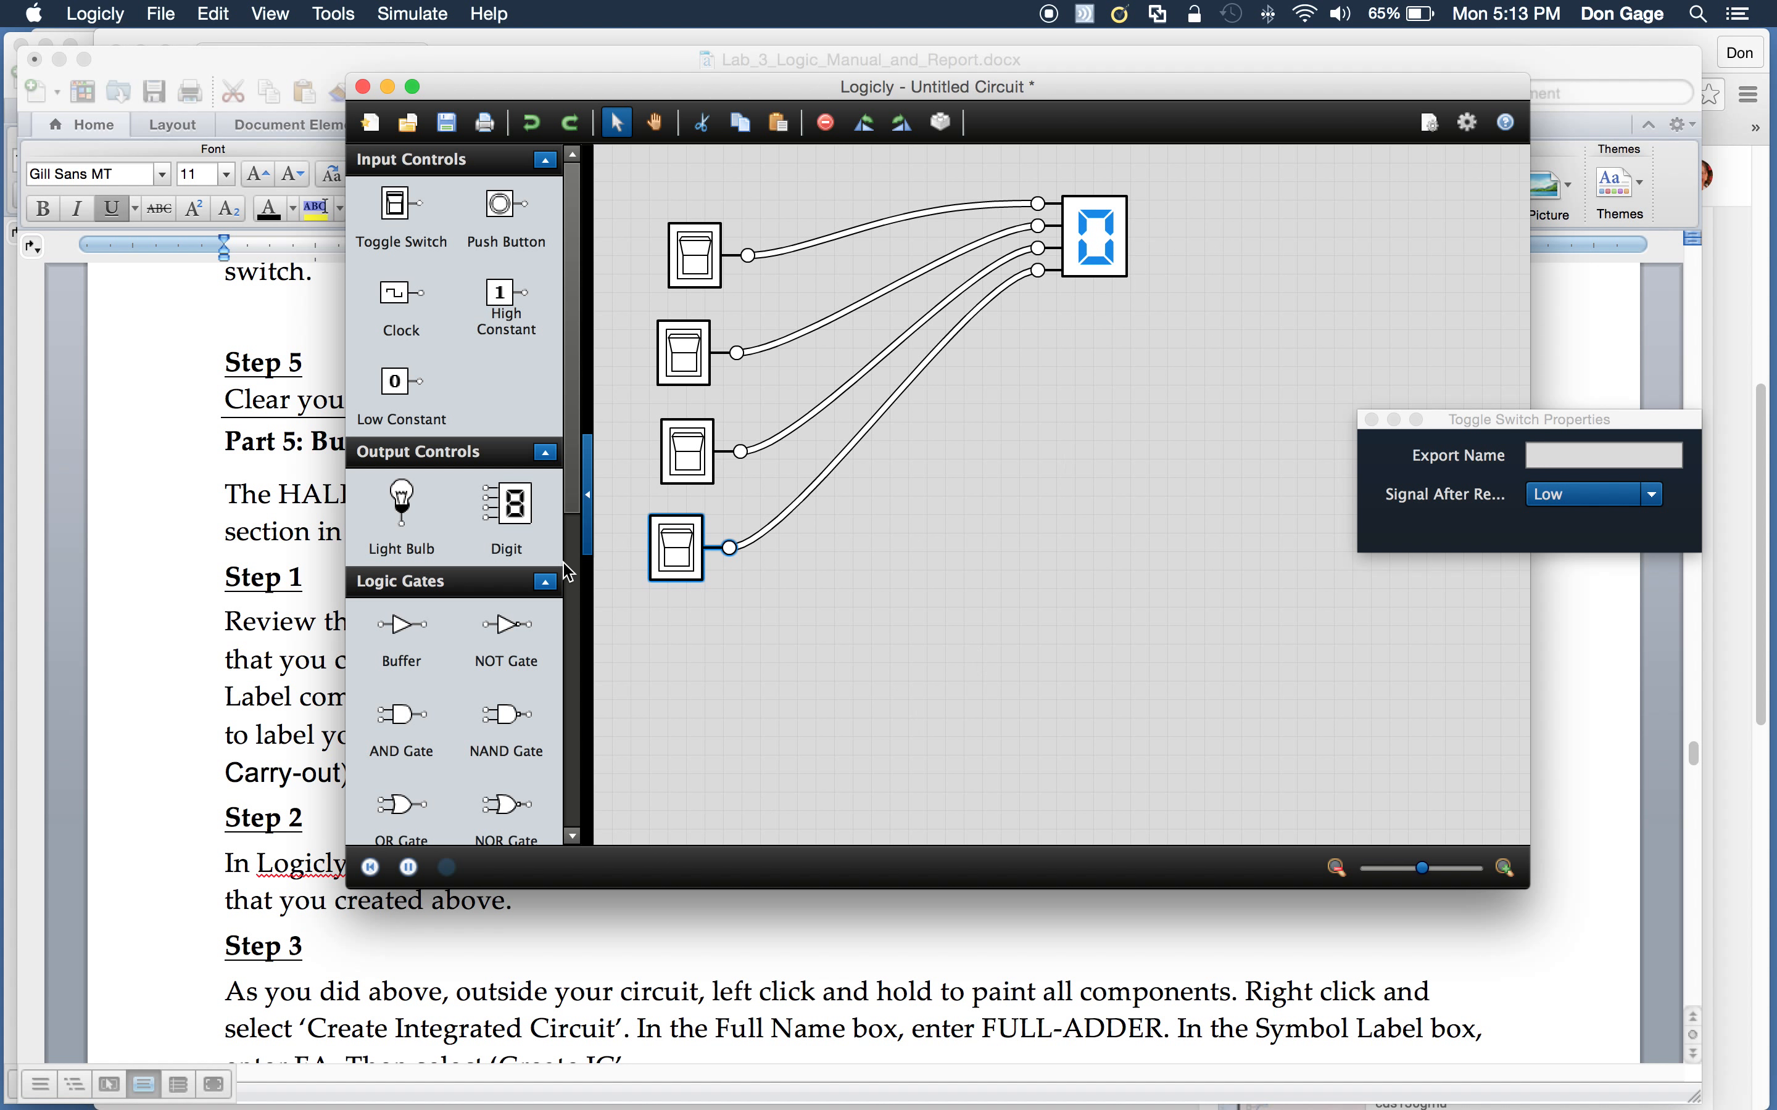
Step: Add a label reading A beside the first toggle switch
{"action": "left_click_drag", "start_coordinate": [572, 523], "coordinate": [576, 829]}
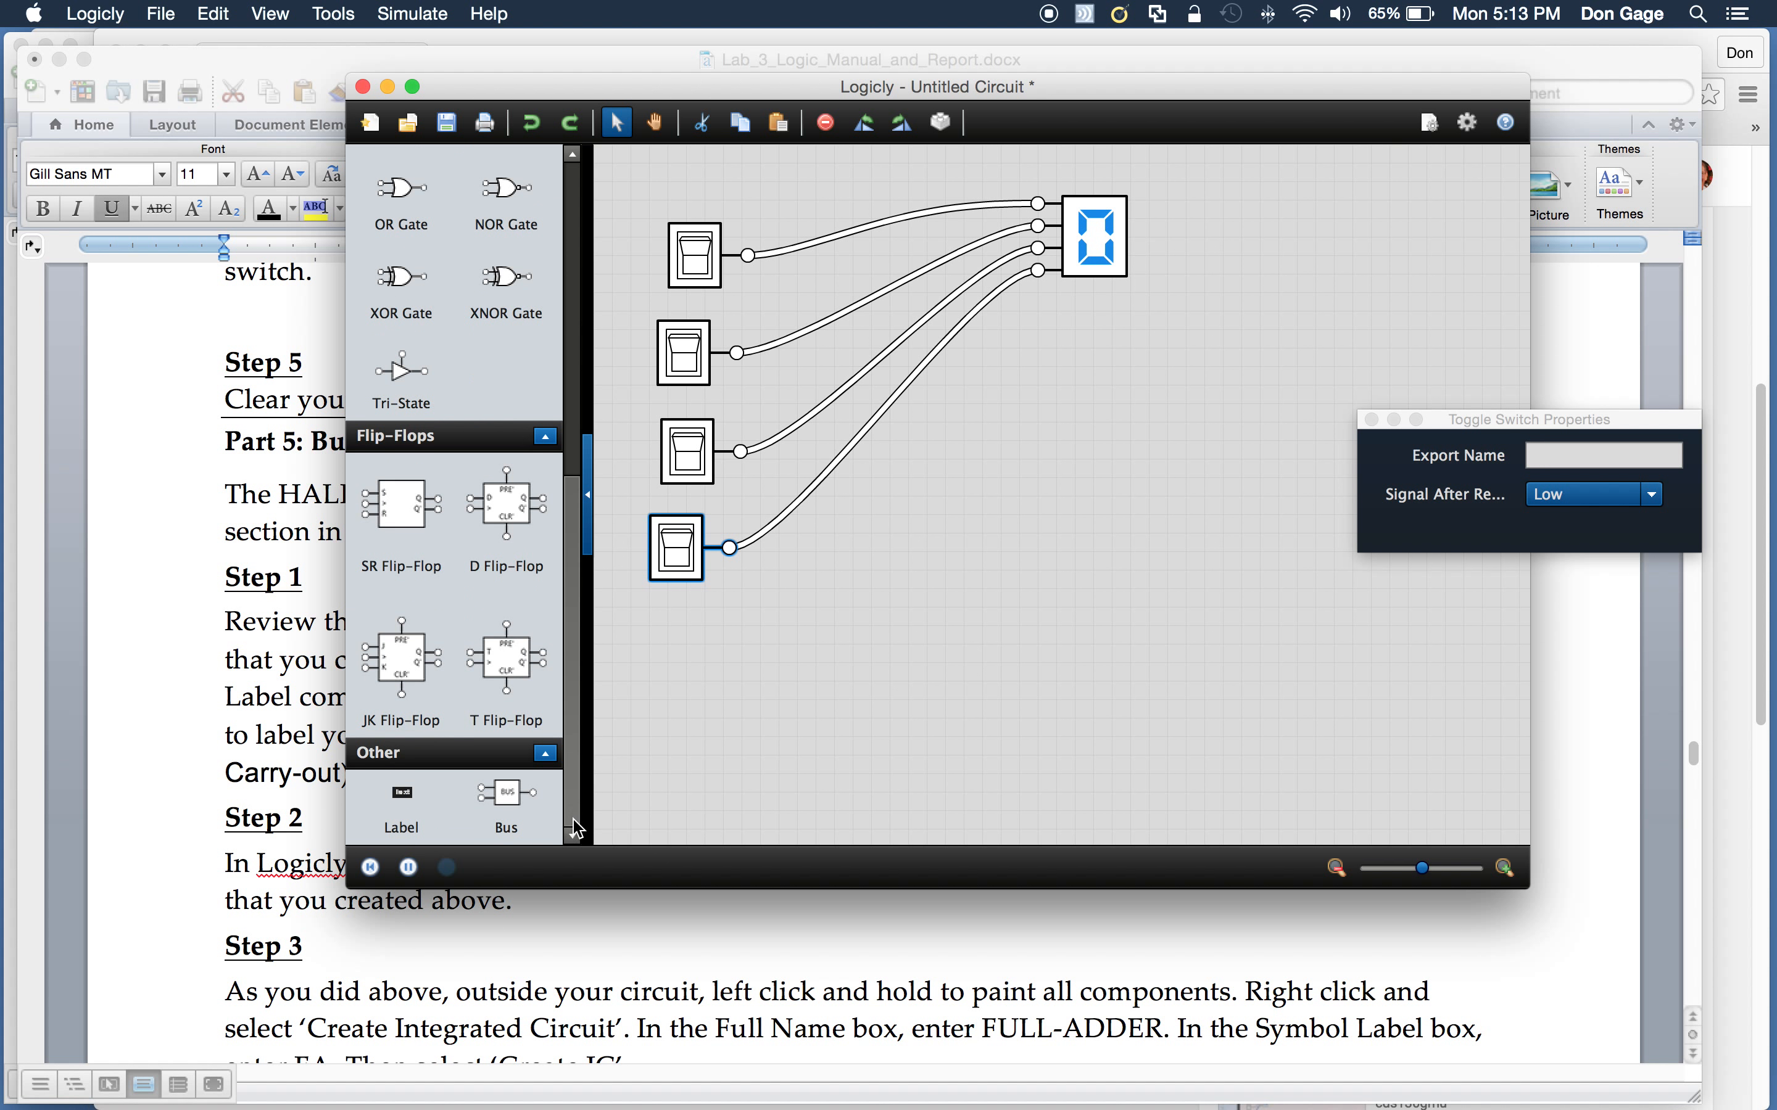
{"action": "left_click_drag", "start_coordinate": [402, 793], "coordinate": [645, 221]}
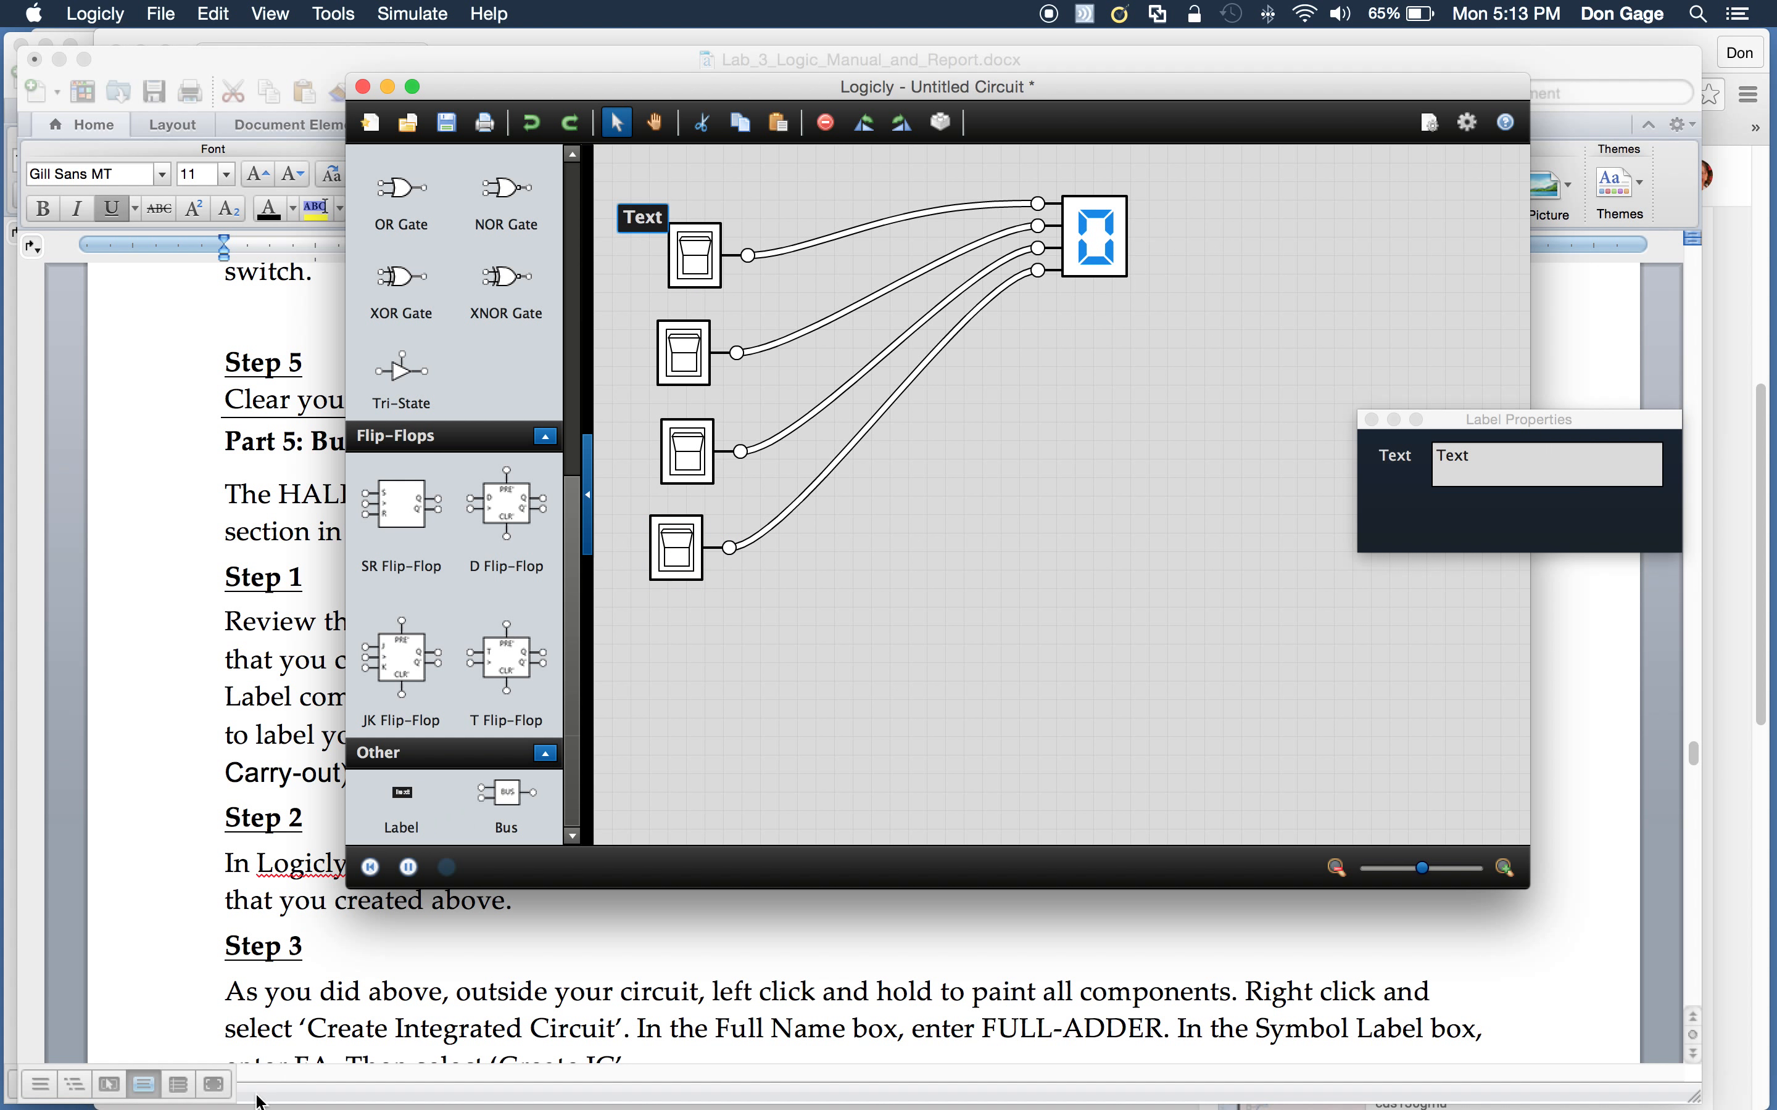
{"action": "left_click", "coordinate": [1502, 467]}
{"action": "left_click_drag", "start_coordinate": [1499, 459], "coordinate": [1441, 456]}
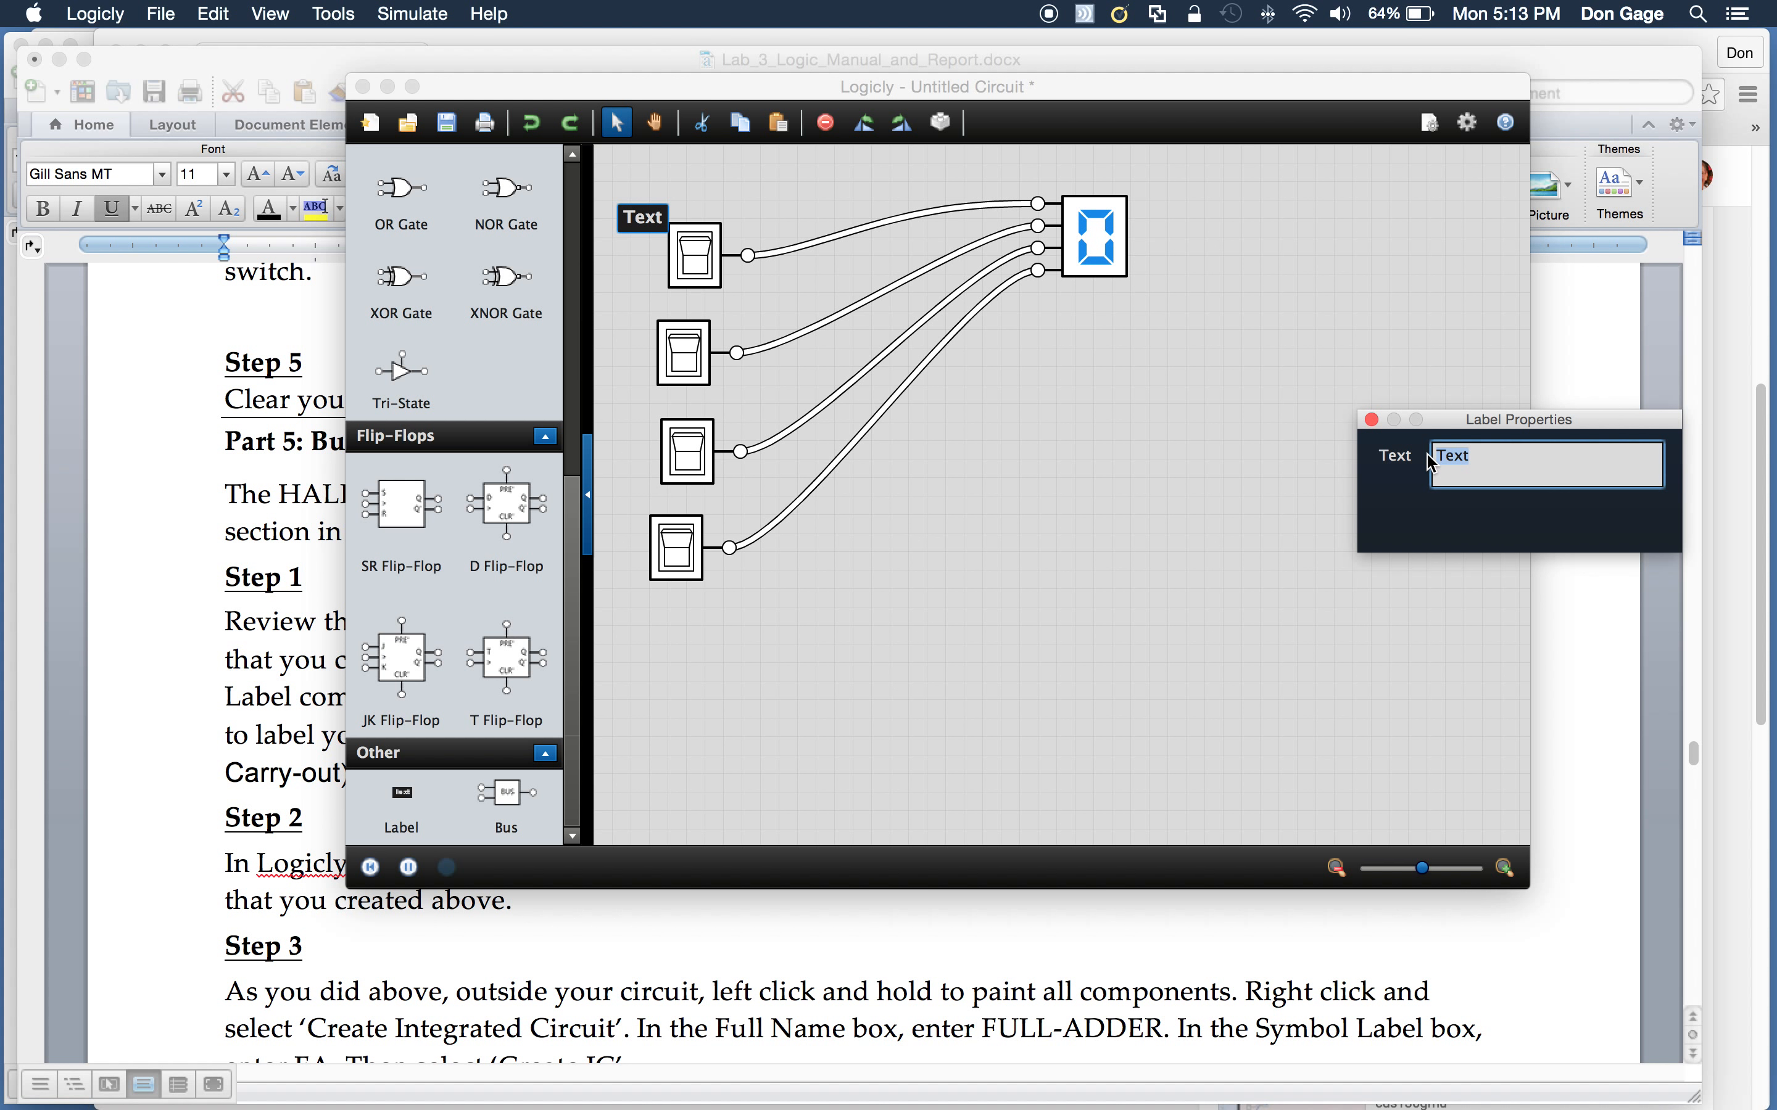
{"action": "type", "text": "A"}
Step: Add a label reading B beside the second toggle switch
{"action": "left_click_drag", "start_coordinate": [402, 800], "coordinate": [629, 317]}
{"action": "left_click_drag", "start_coordinate": [1520, 470], "coordinate": [1428, 464]}
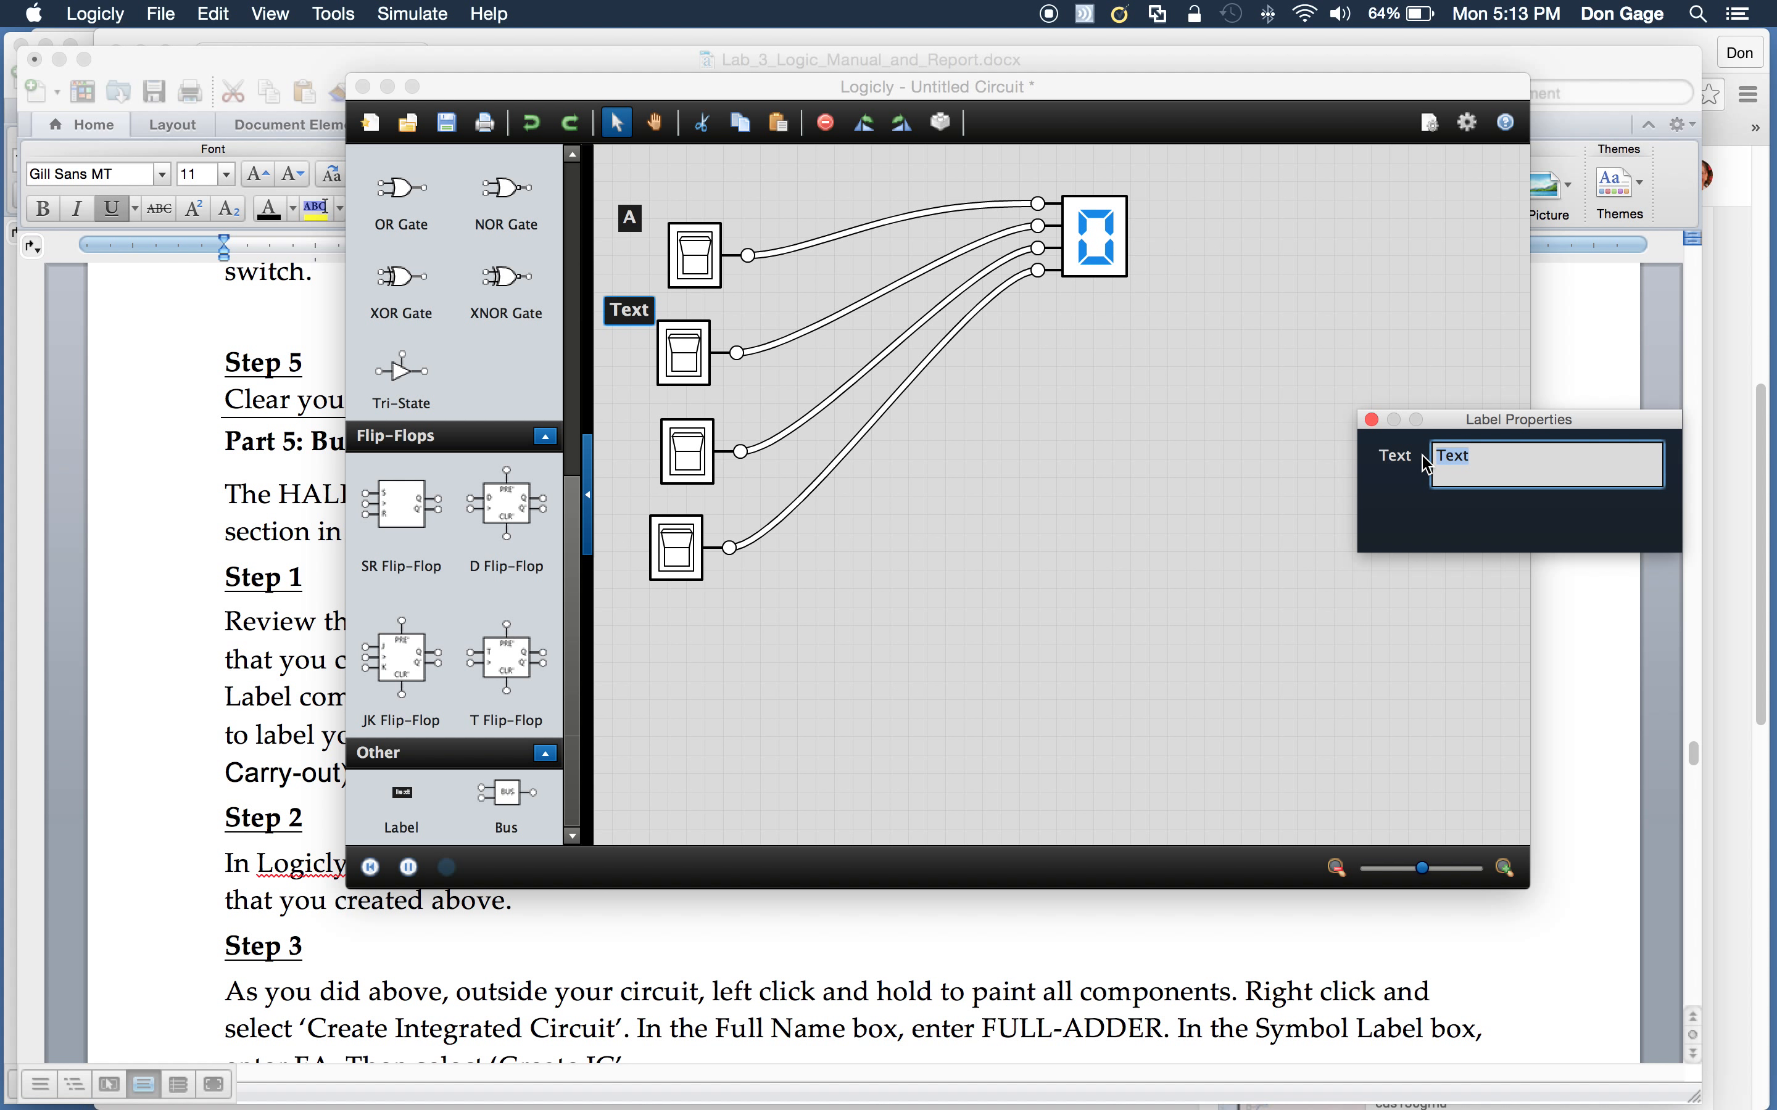
{"action": "type", "text": "B"}
Step: Add a label reading C beside the third toggle switch
{"action": "left_click_drag", "start_coordinate": [404, 801], "coordinate": [631, 433]}
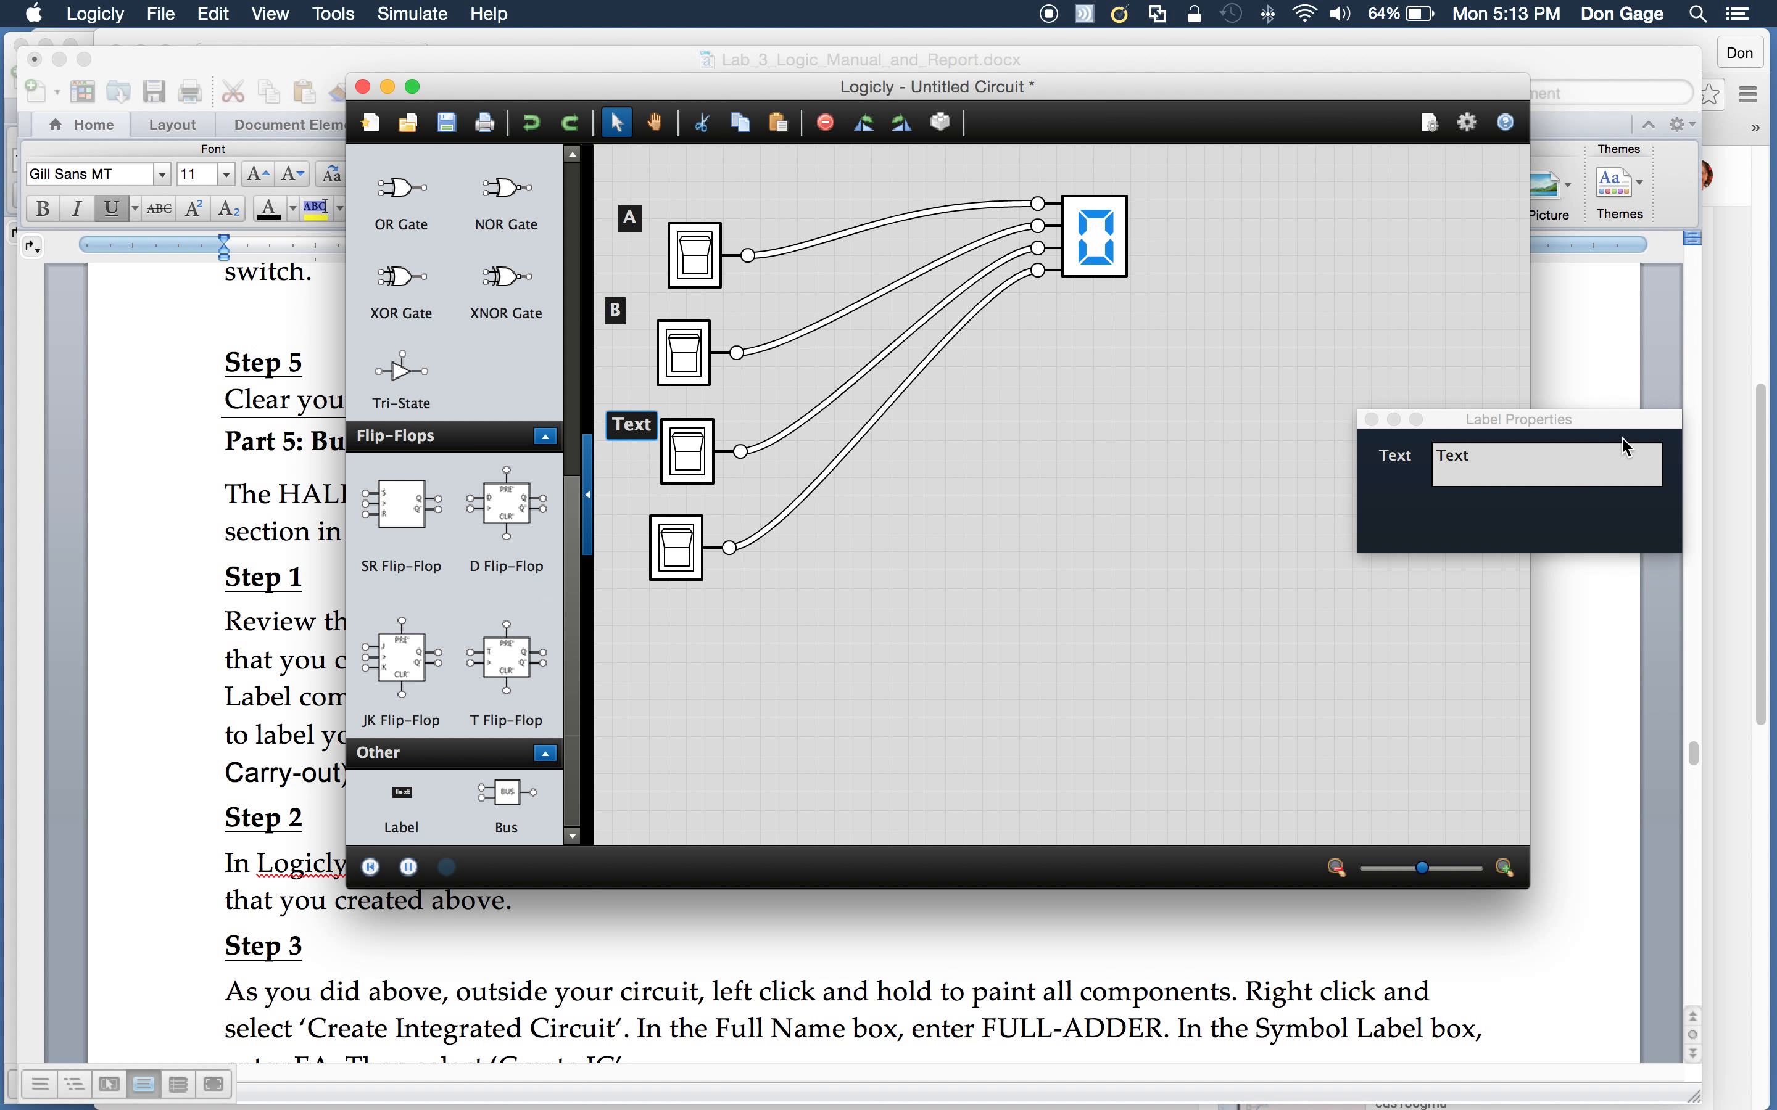
{"action": "left_click_drag", "start_coordinate": [1545, 472], "coordinate": [1417, 460]}
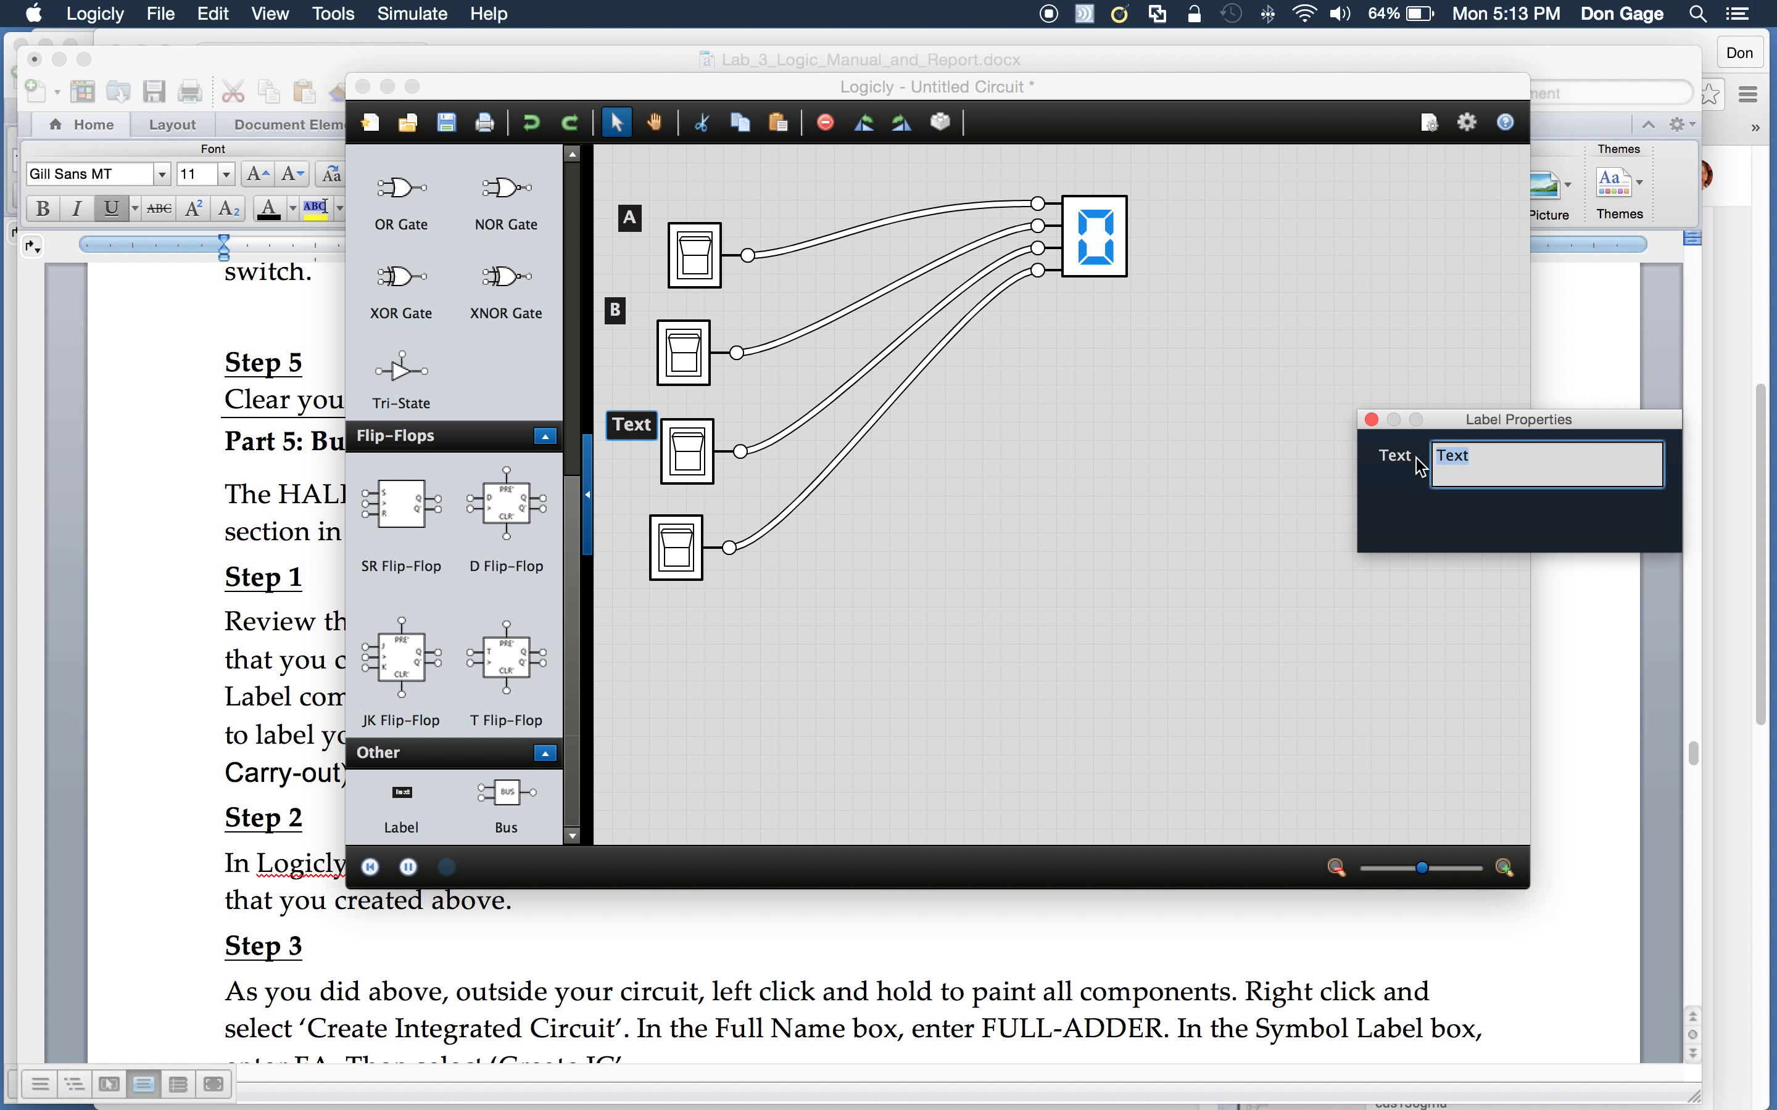
{"action": "type", "text": "C"}
{"action": "left_click", "coordinate": [1051, 575]}
Step: Add a label reading D beside the fourth toggle switch
{"action": "left_click_drag", "start_coordinate": [413, 812], "coordinate": [624, 514]}
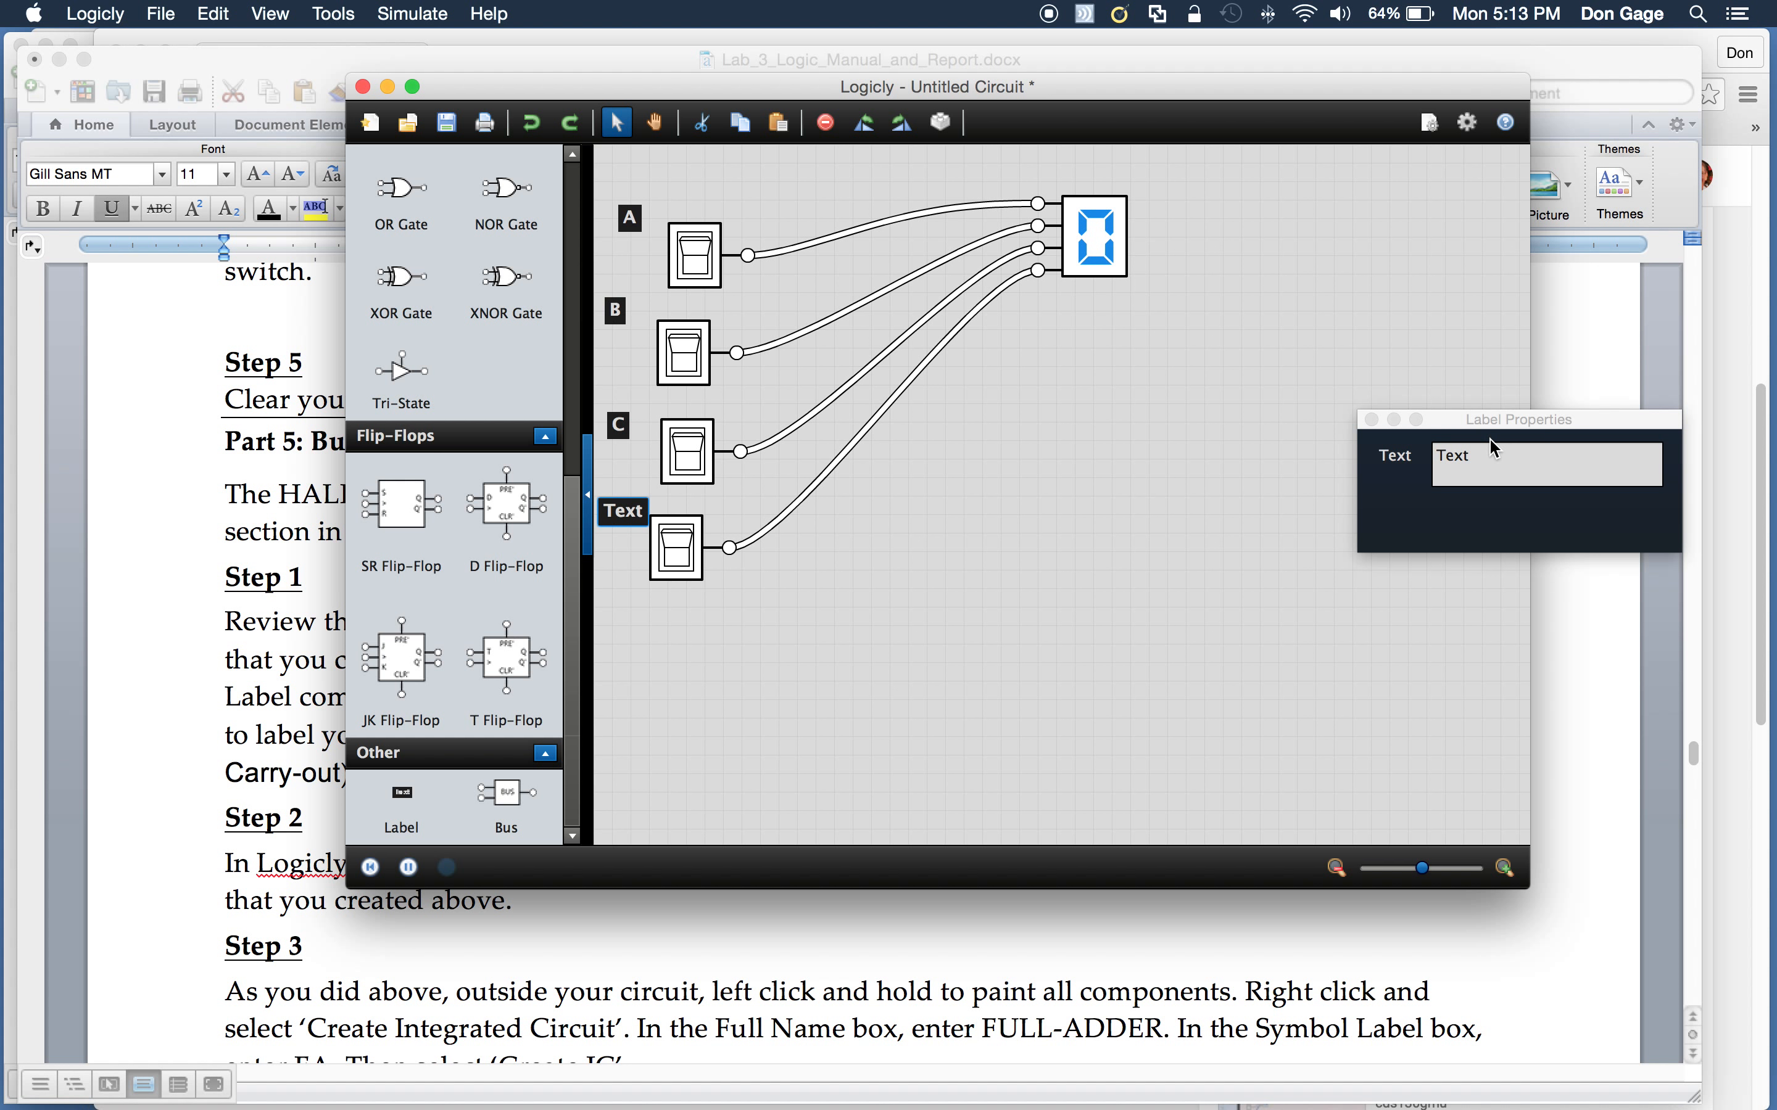
{"action": "left_click_drag", "start_coordinate": [1492, 450], "coordinate": [1441, 455]}
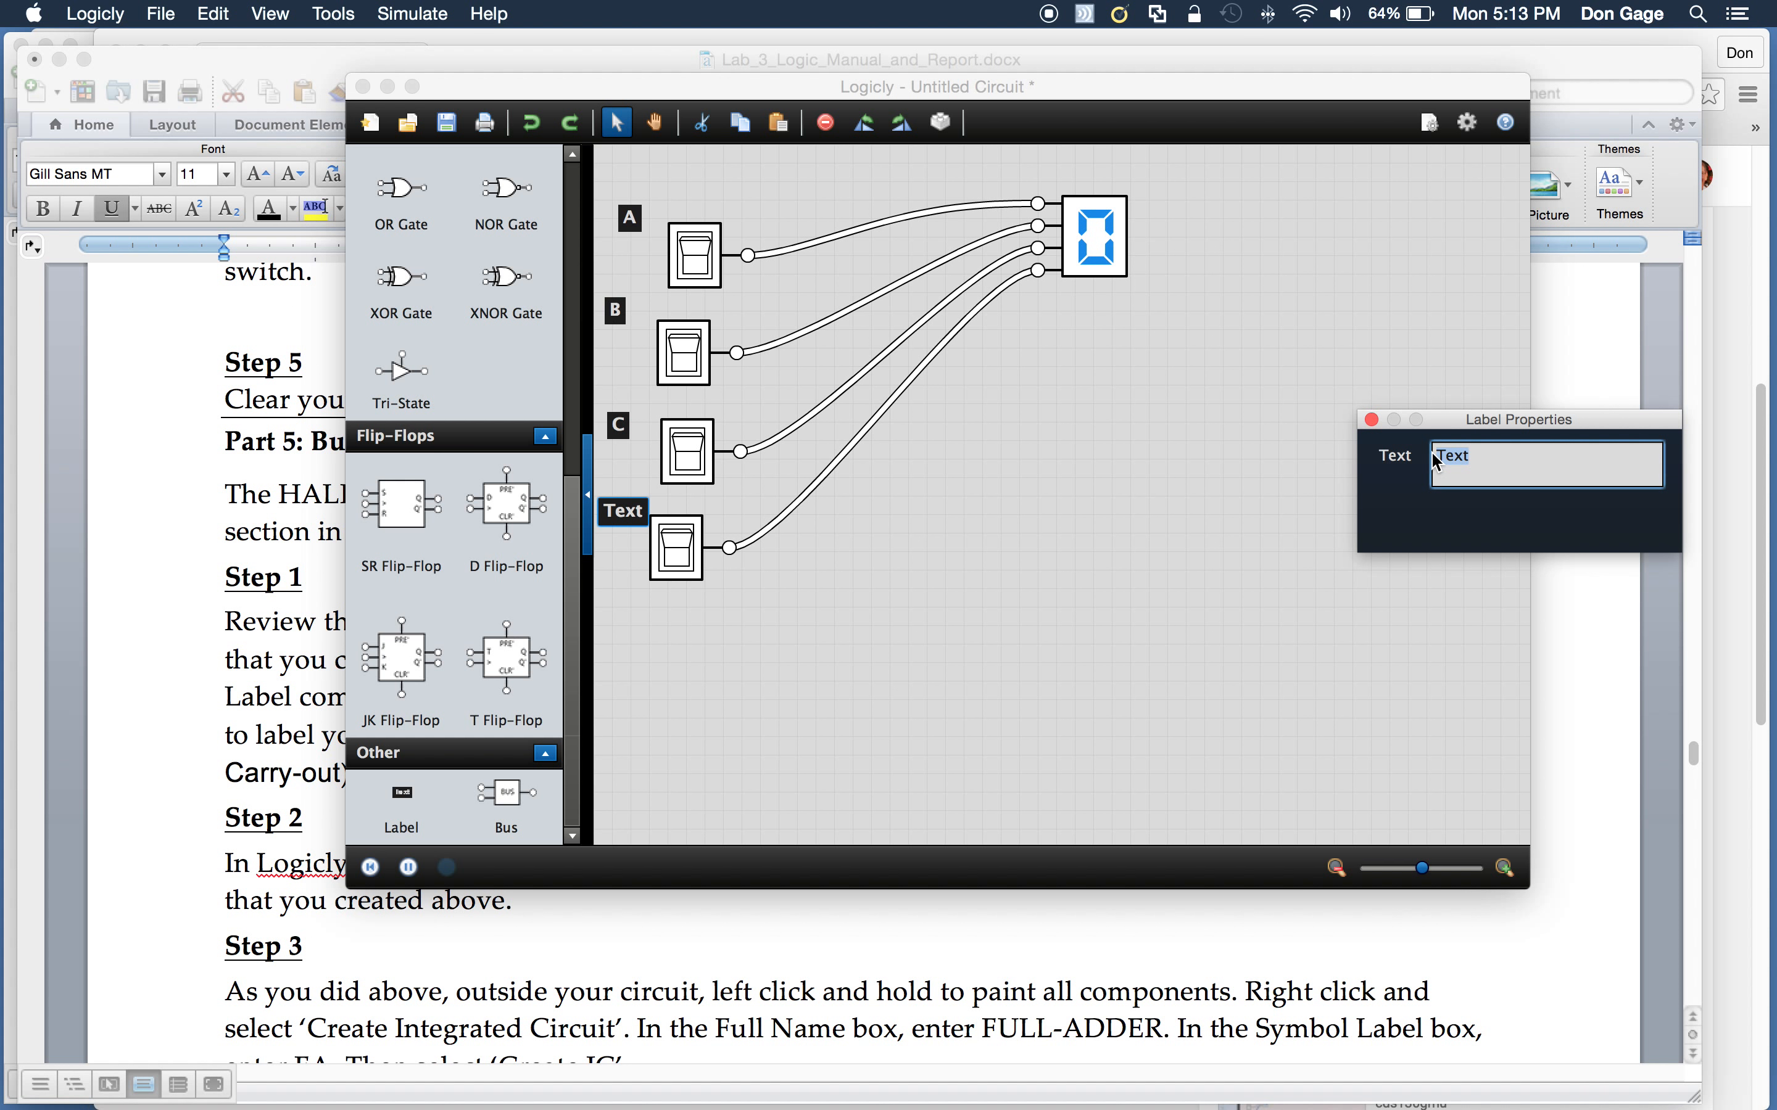
{"action": "type", "text": "D"}
{"action": "left_click", "coordinate": [930, 682]}
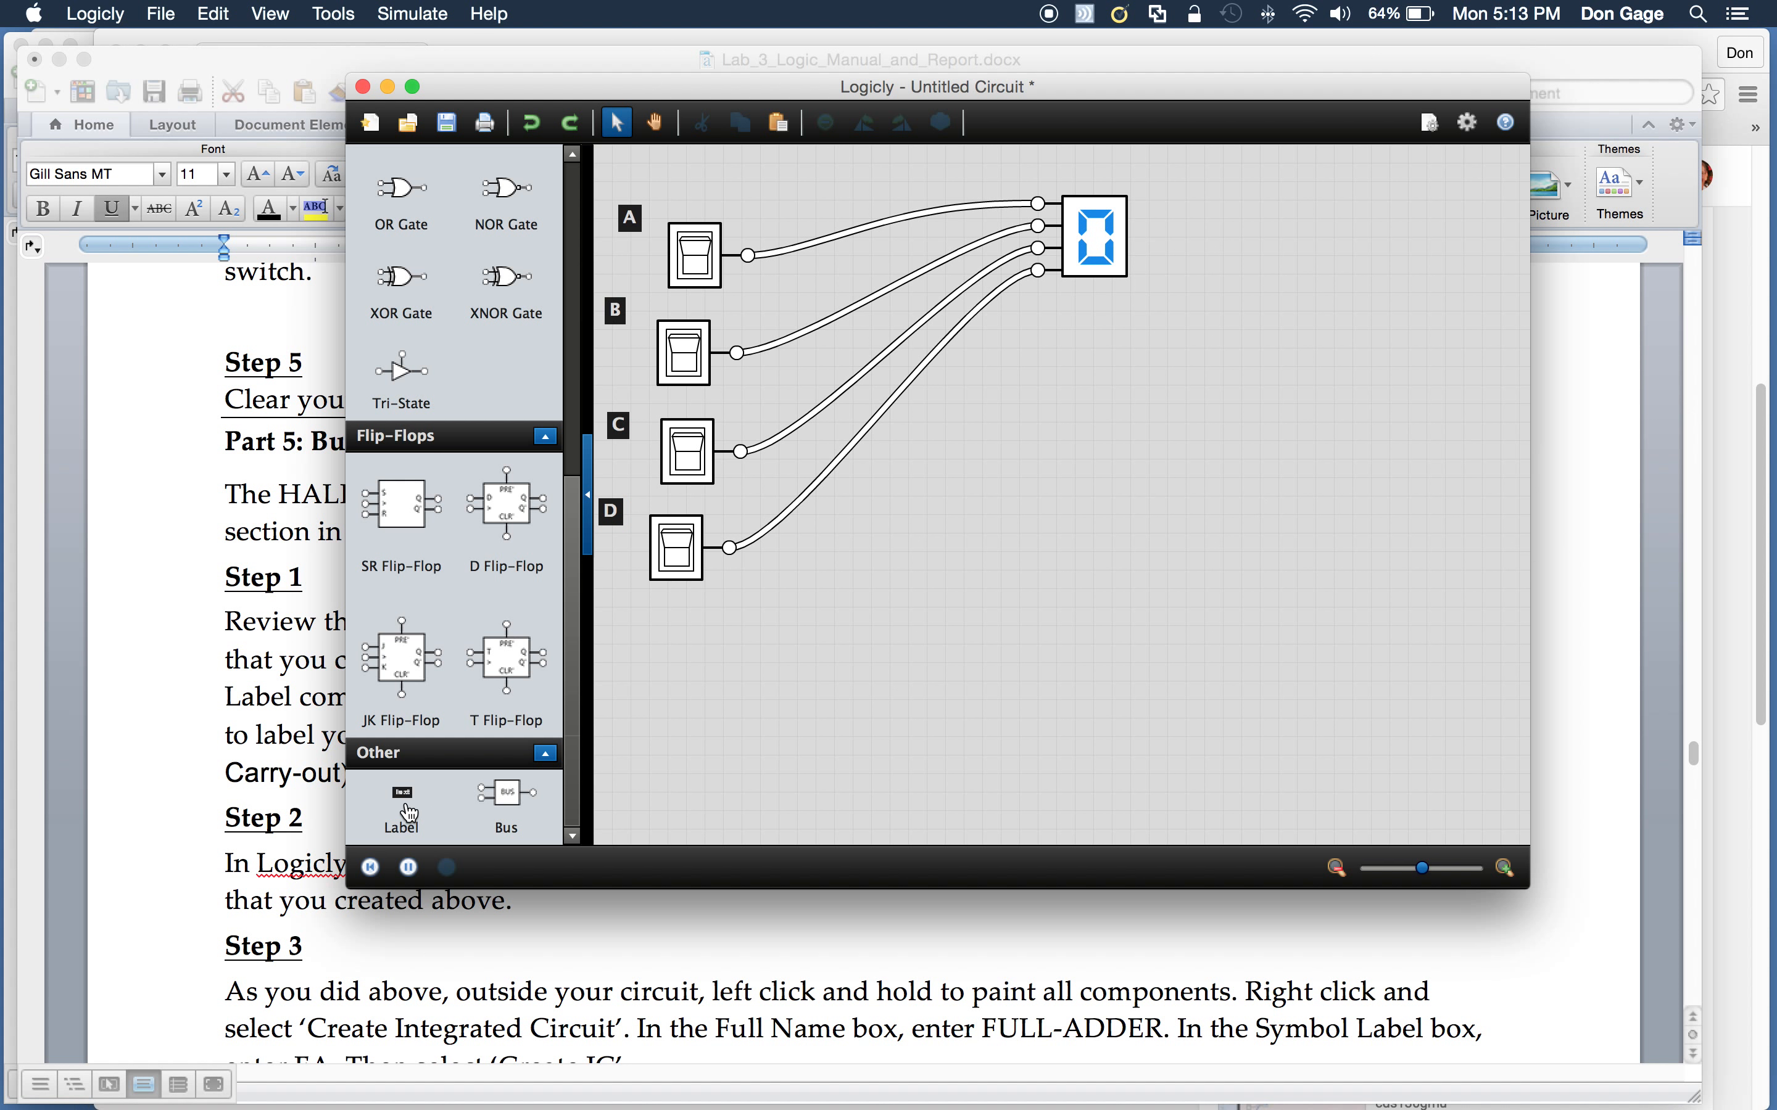
Step: Add a label reading X beside the digit display
{"action": "left_click_drag", "start_coordinate": [410, 811], "coordinate": [1244, 238]}
{"action": "left_click_drag", "start_coordinate": [1490, 457], "coordinate": [1436, 456]}
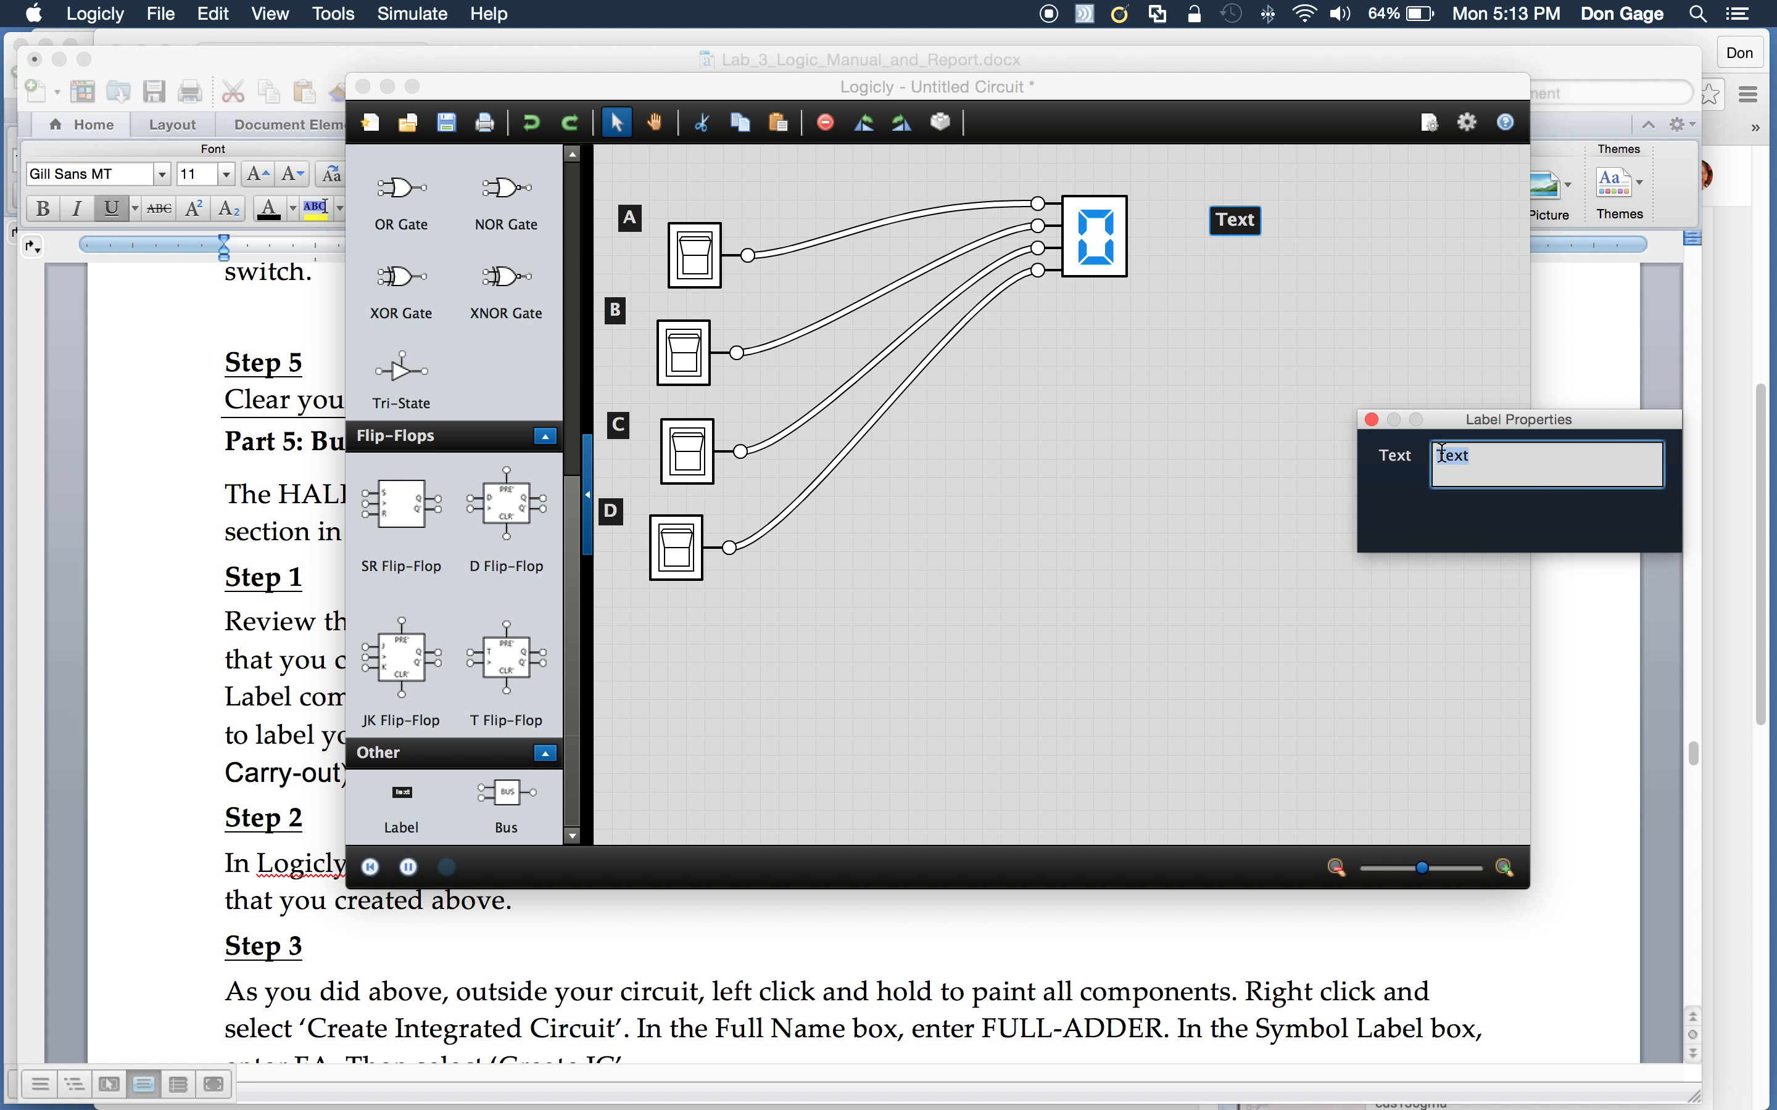
{"action": "type", "text": "X"}
{"action": "left_click", "coordinate": [1199, 585]}
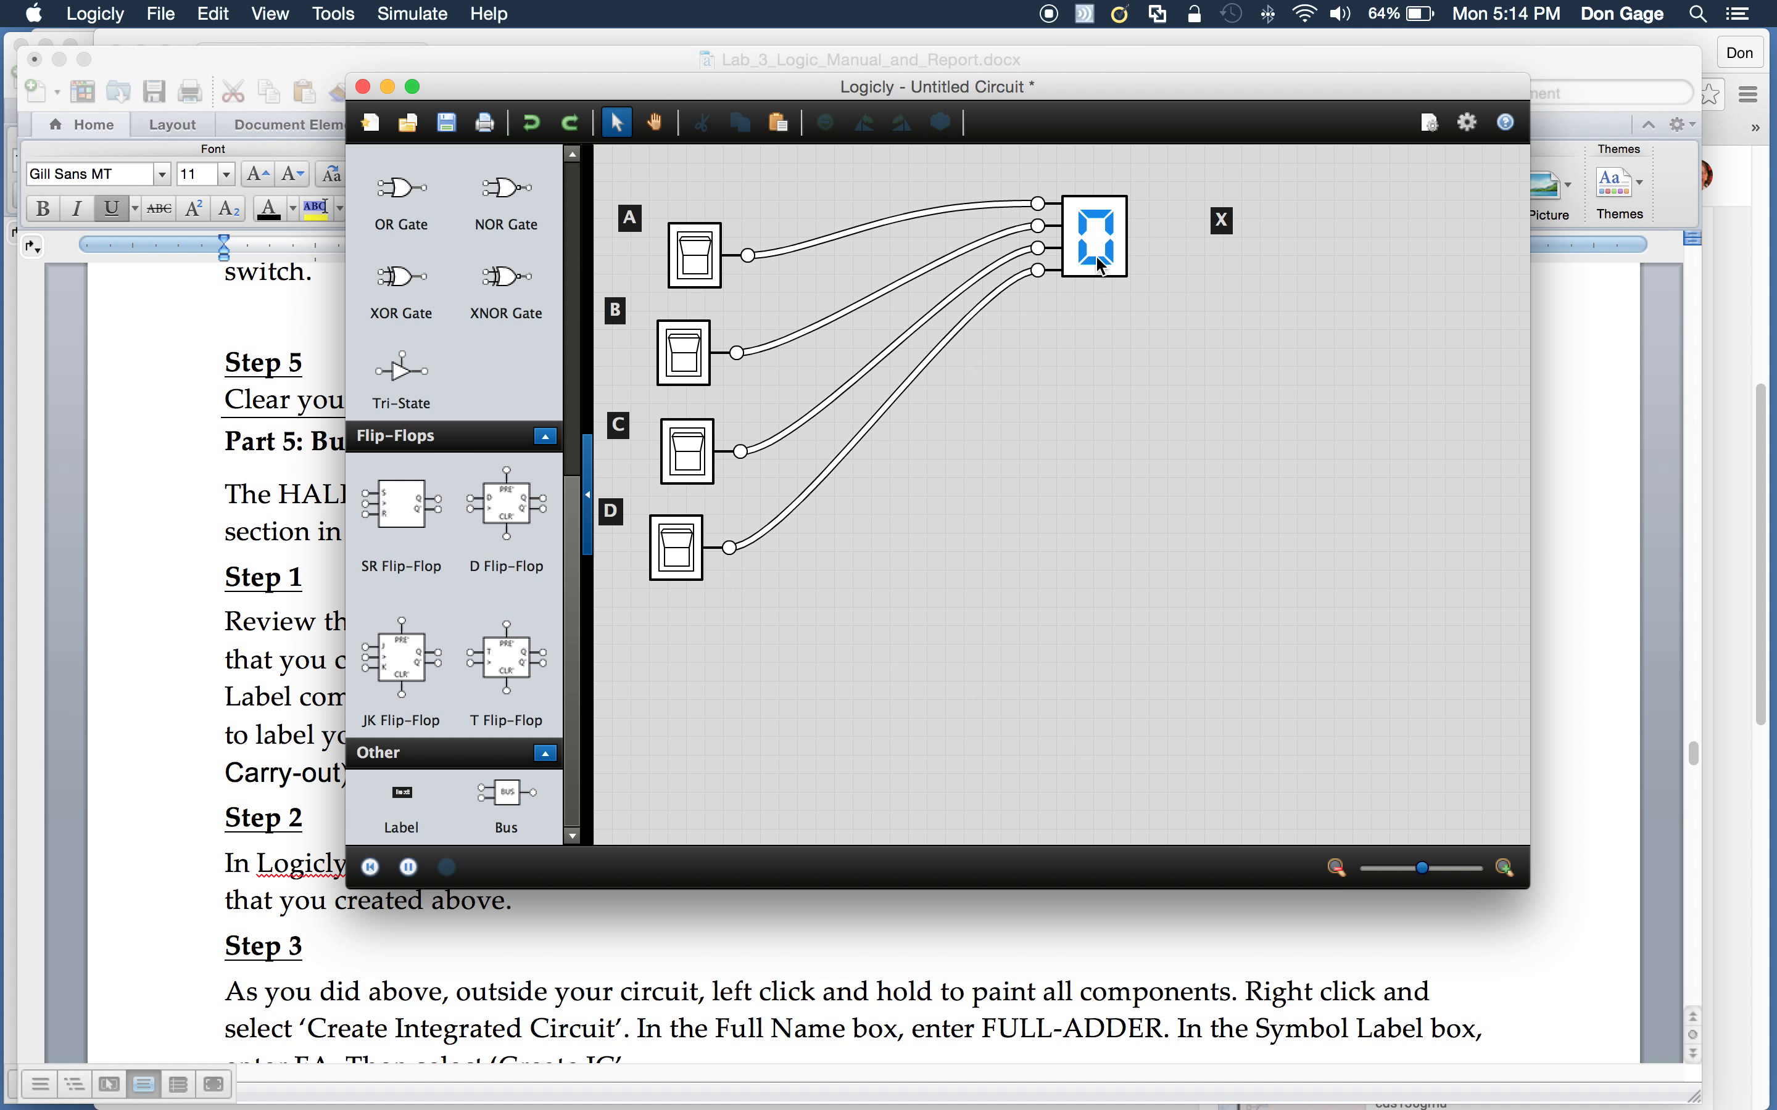
Step: Delete the whole labelled digit display circuit to clear the canvas
{"action": "left_click_drag", "start_coordinate": [1347, 168], "coordinate": [599, 767]}
{"action": "key", "text": "Delete"}
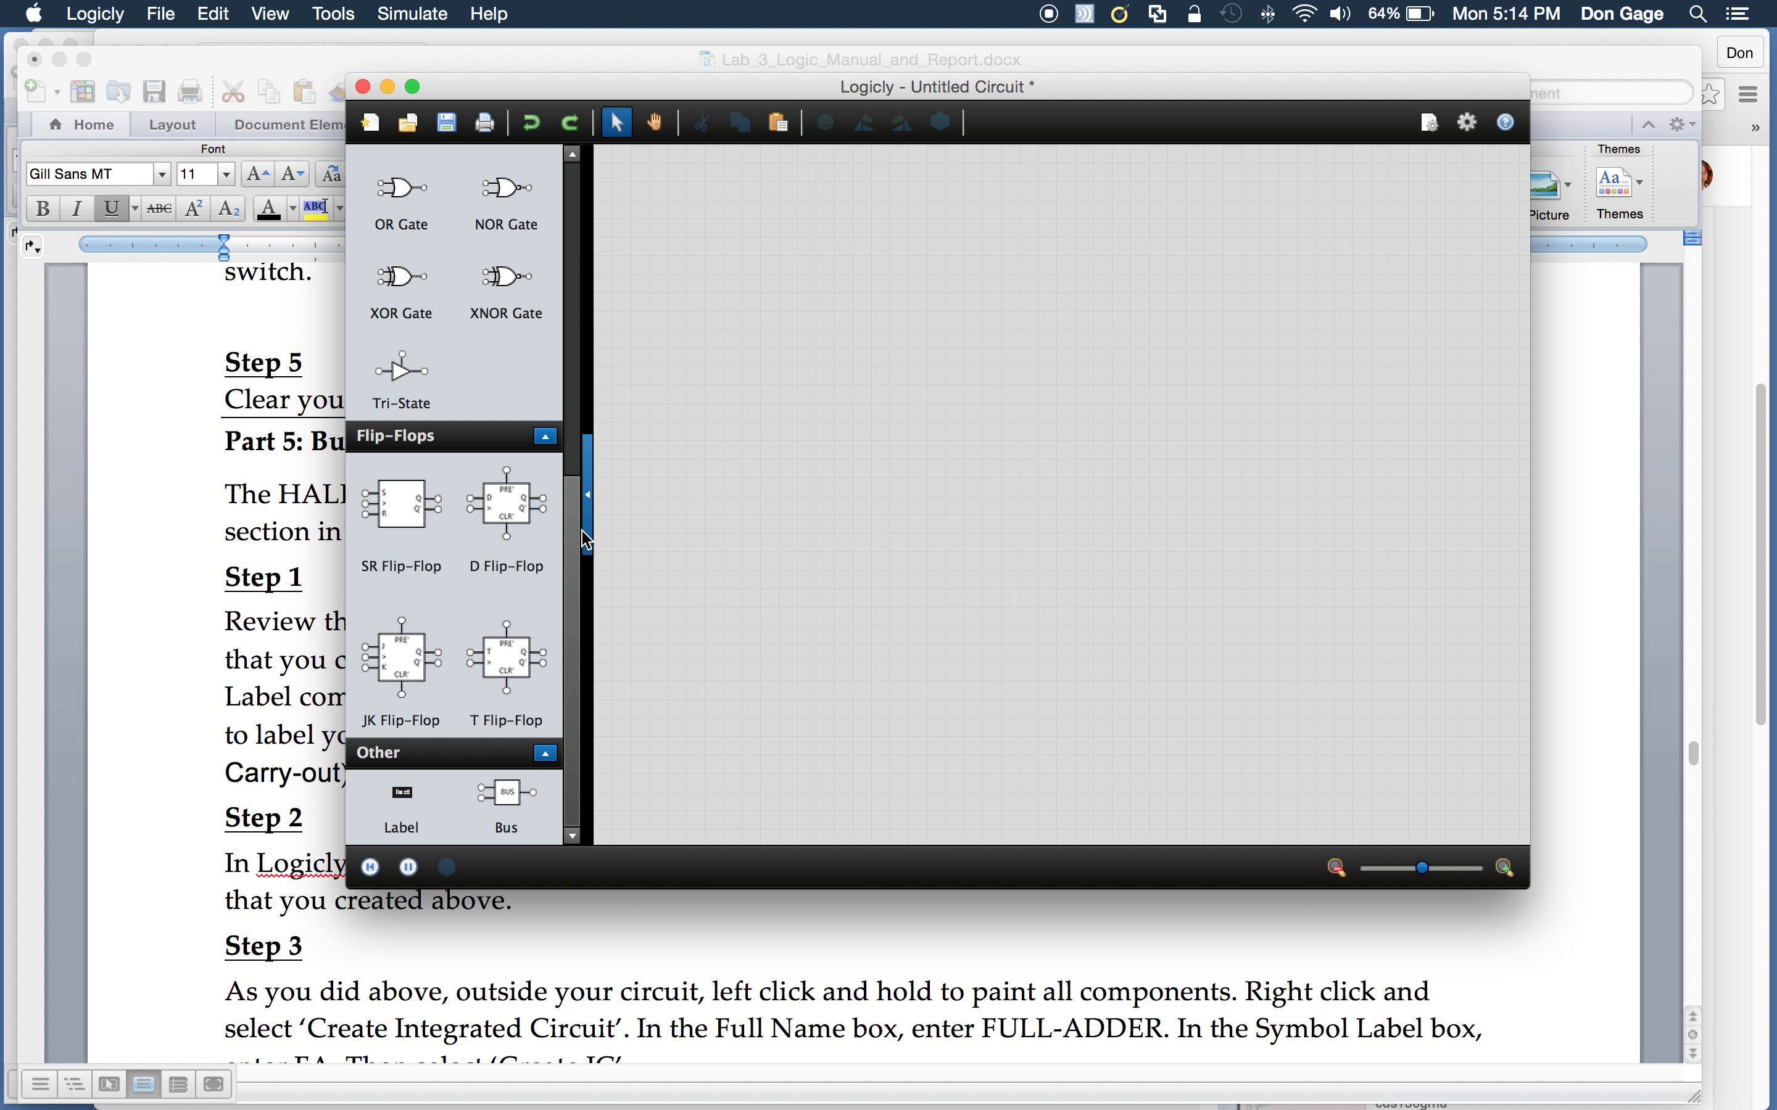
Step: Place an AND gate, a light bulb to its right, and two toggle switches stacked to its left
{"action": "left_click_drag", "start_coordinate": [576, 517], "coordinate": [591, 287]}
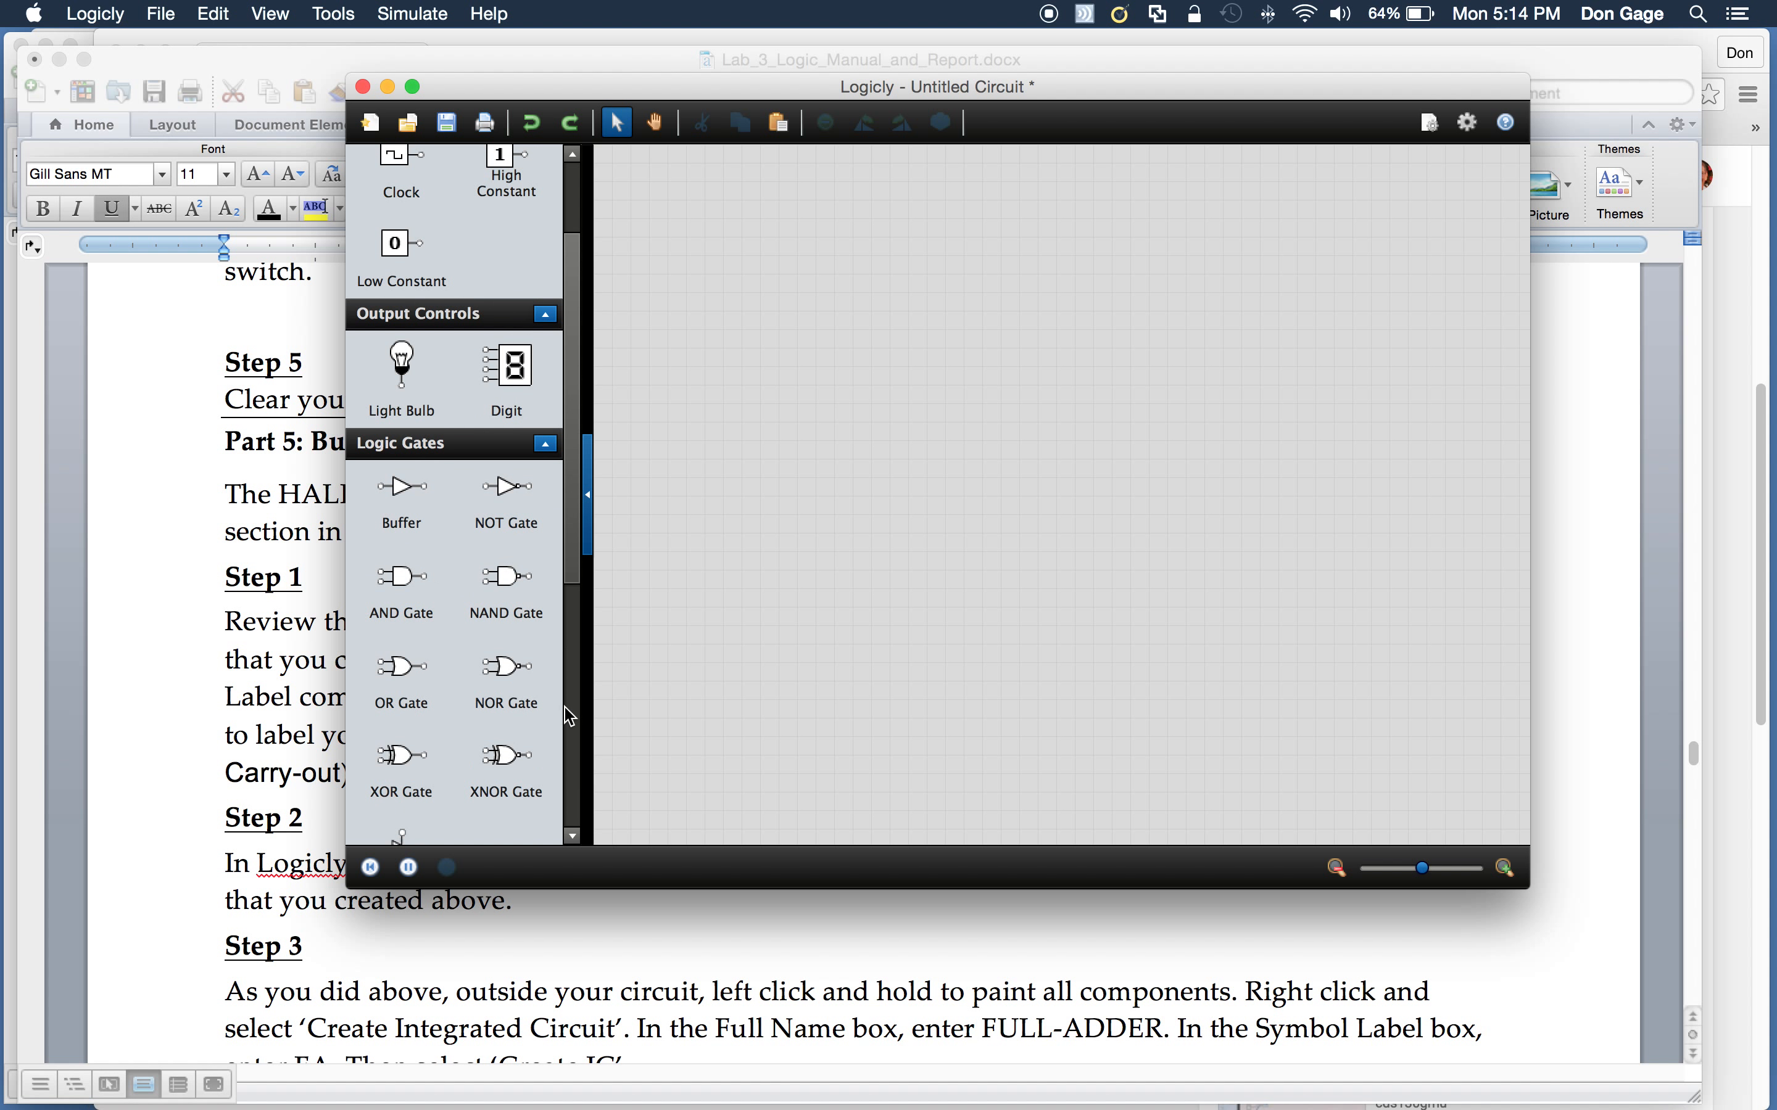
{"action": "left_click_drag", "start_coordinate": [425, 582], "coordinate": [949, 300]}
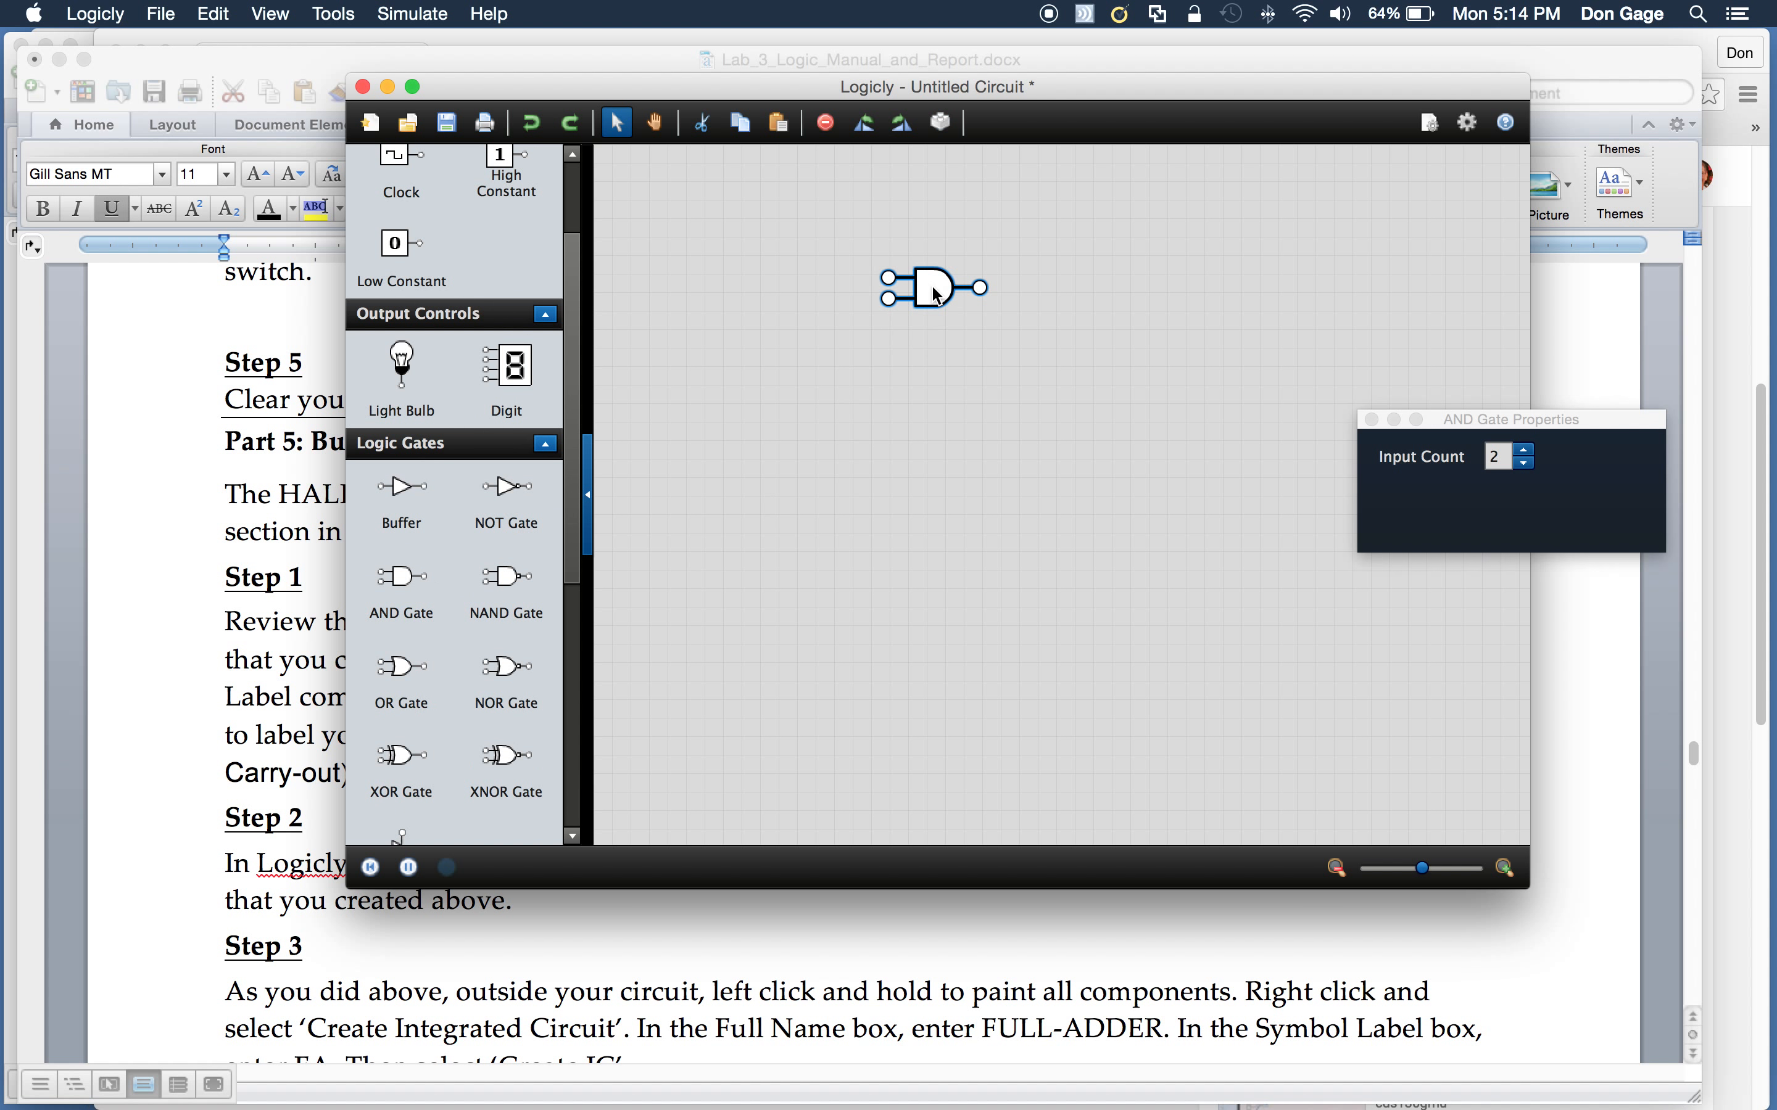
{"action": "left_click_drag", "start_coordinate": [403, 363], "coordinate": [1113, 288]}
{"action": "left_click_drag", "start_coordinate": [572, 454], "coordinate": [615, 279]}
{"action": "left_click_drag", "start_coordinate": [409, 206], "coordinate": [754, 242]}
{"action": "left_click_drag", "start_coordinate": [406, 221], "coordinate": [743, 347]}
Step: Wire both toggle switches through the AND gate to the light bulb, and turn both switches on
{"action": "left_click_drag", "start_coordinate": [787, 239], "coordinate": [885, 286]}
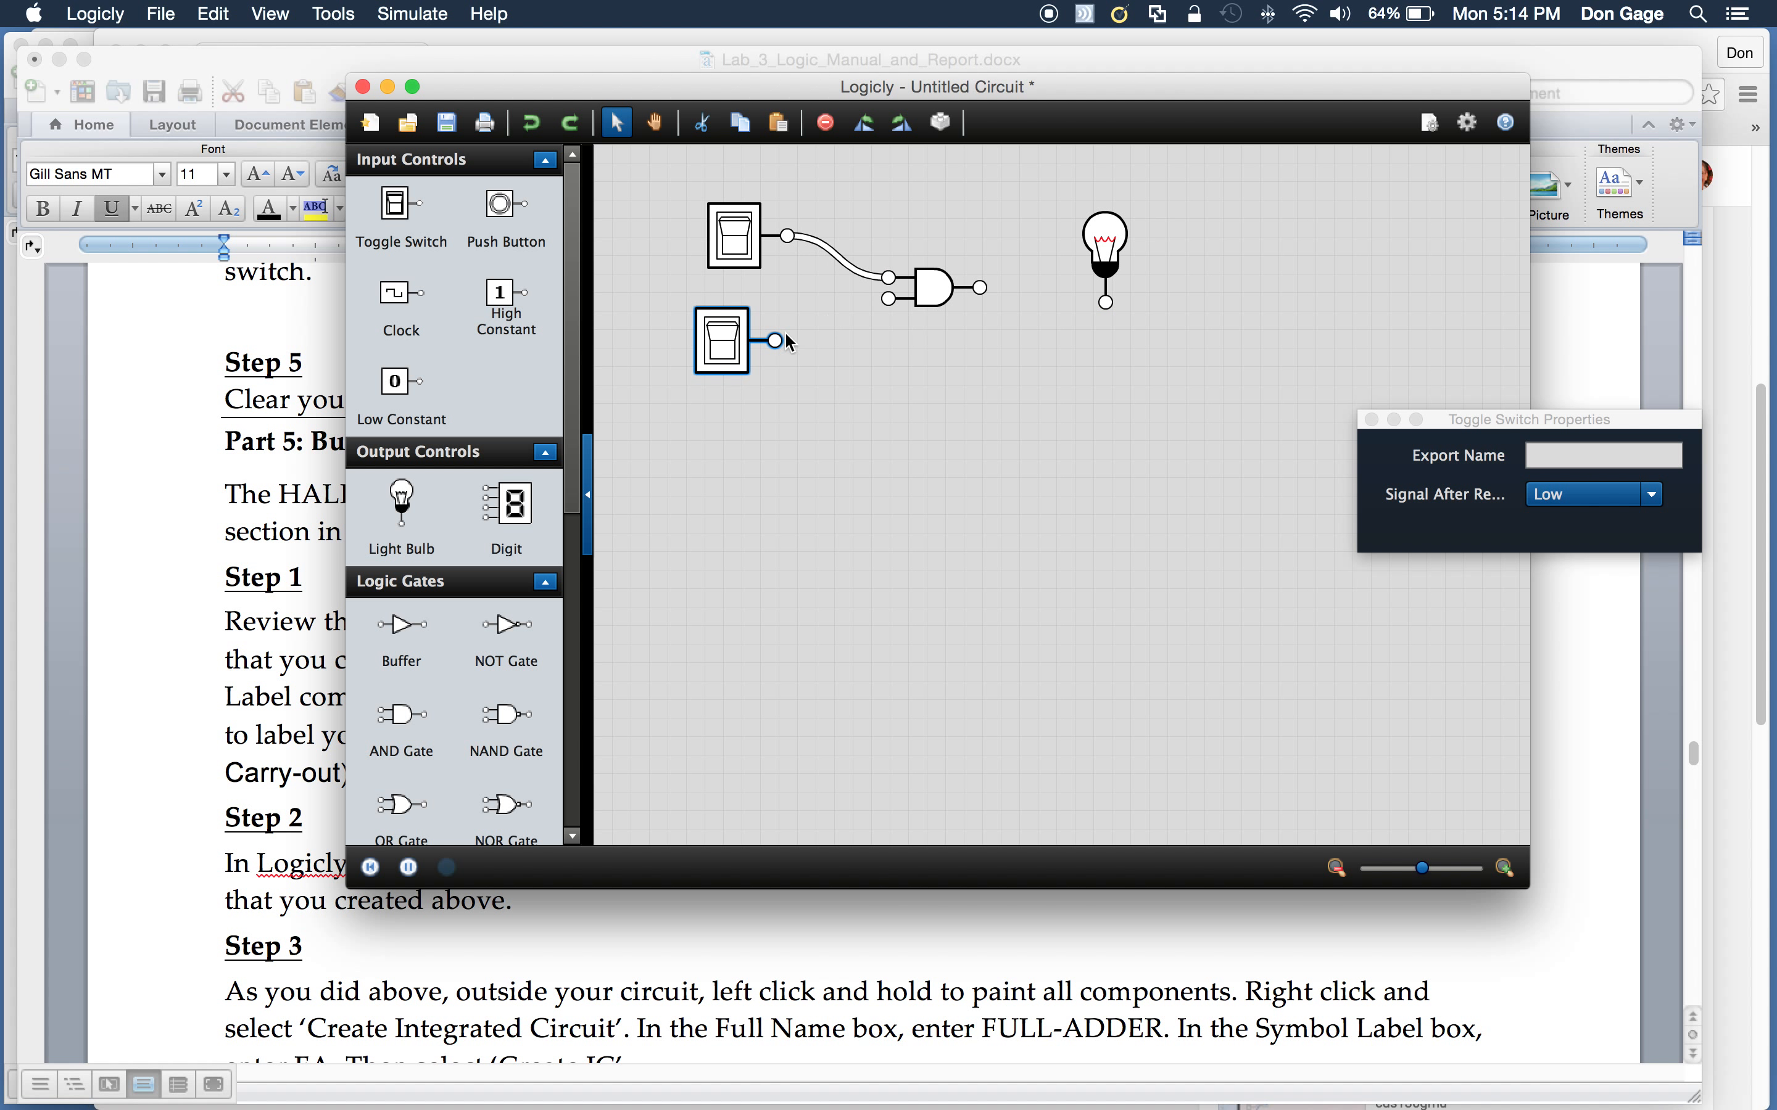
{"action": "left_click_drag", "start_coordinate": [775, 340], "coordinate": [1106, 301]}
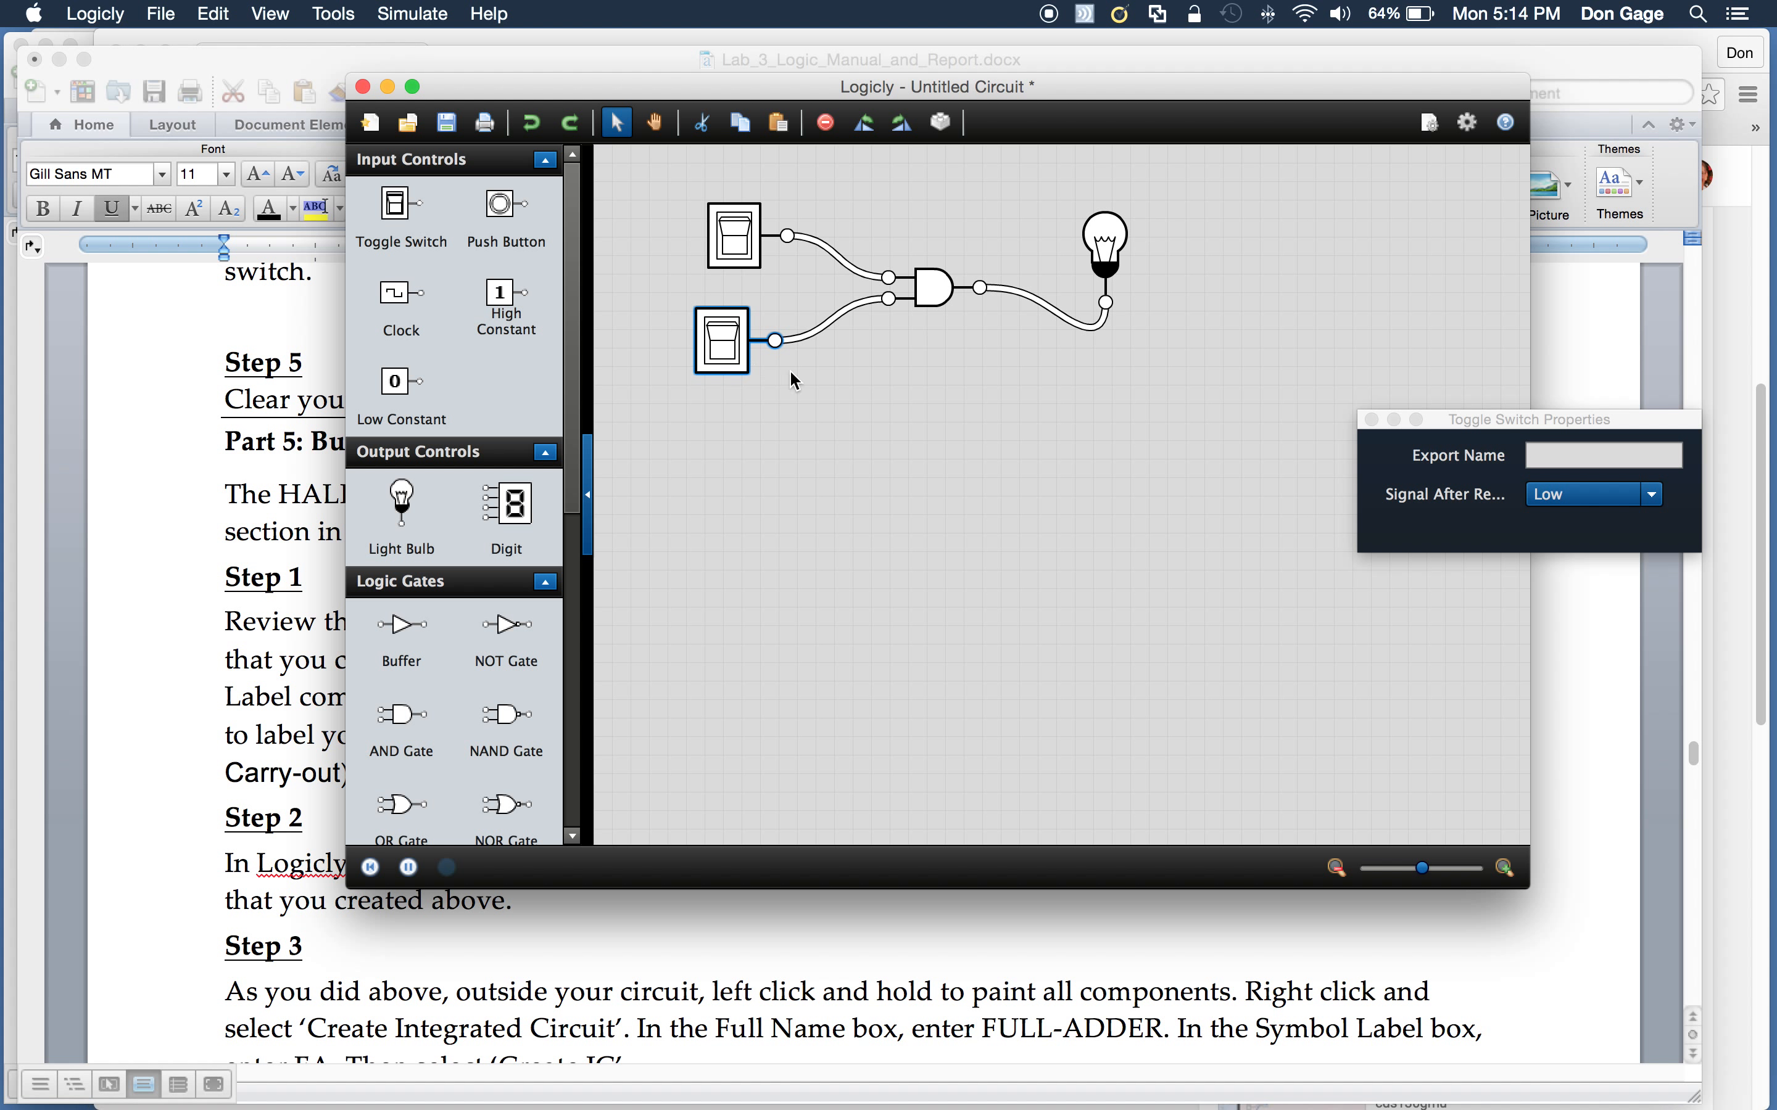
{"action": "left_click", "coordinate": [734, 237]}
{"action": "left_click", "coordinate": [741, 342]}
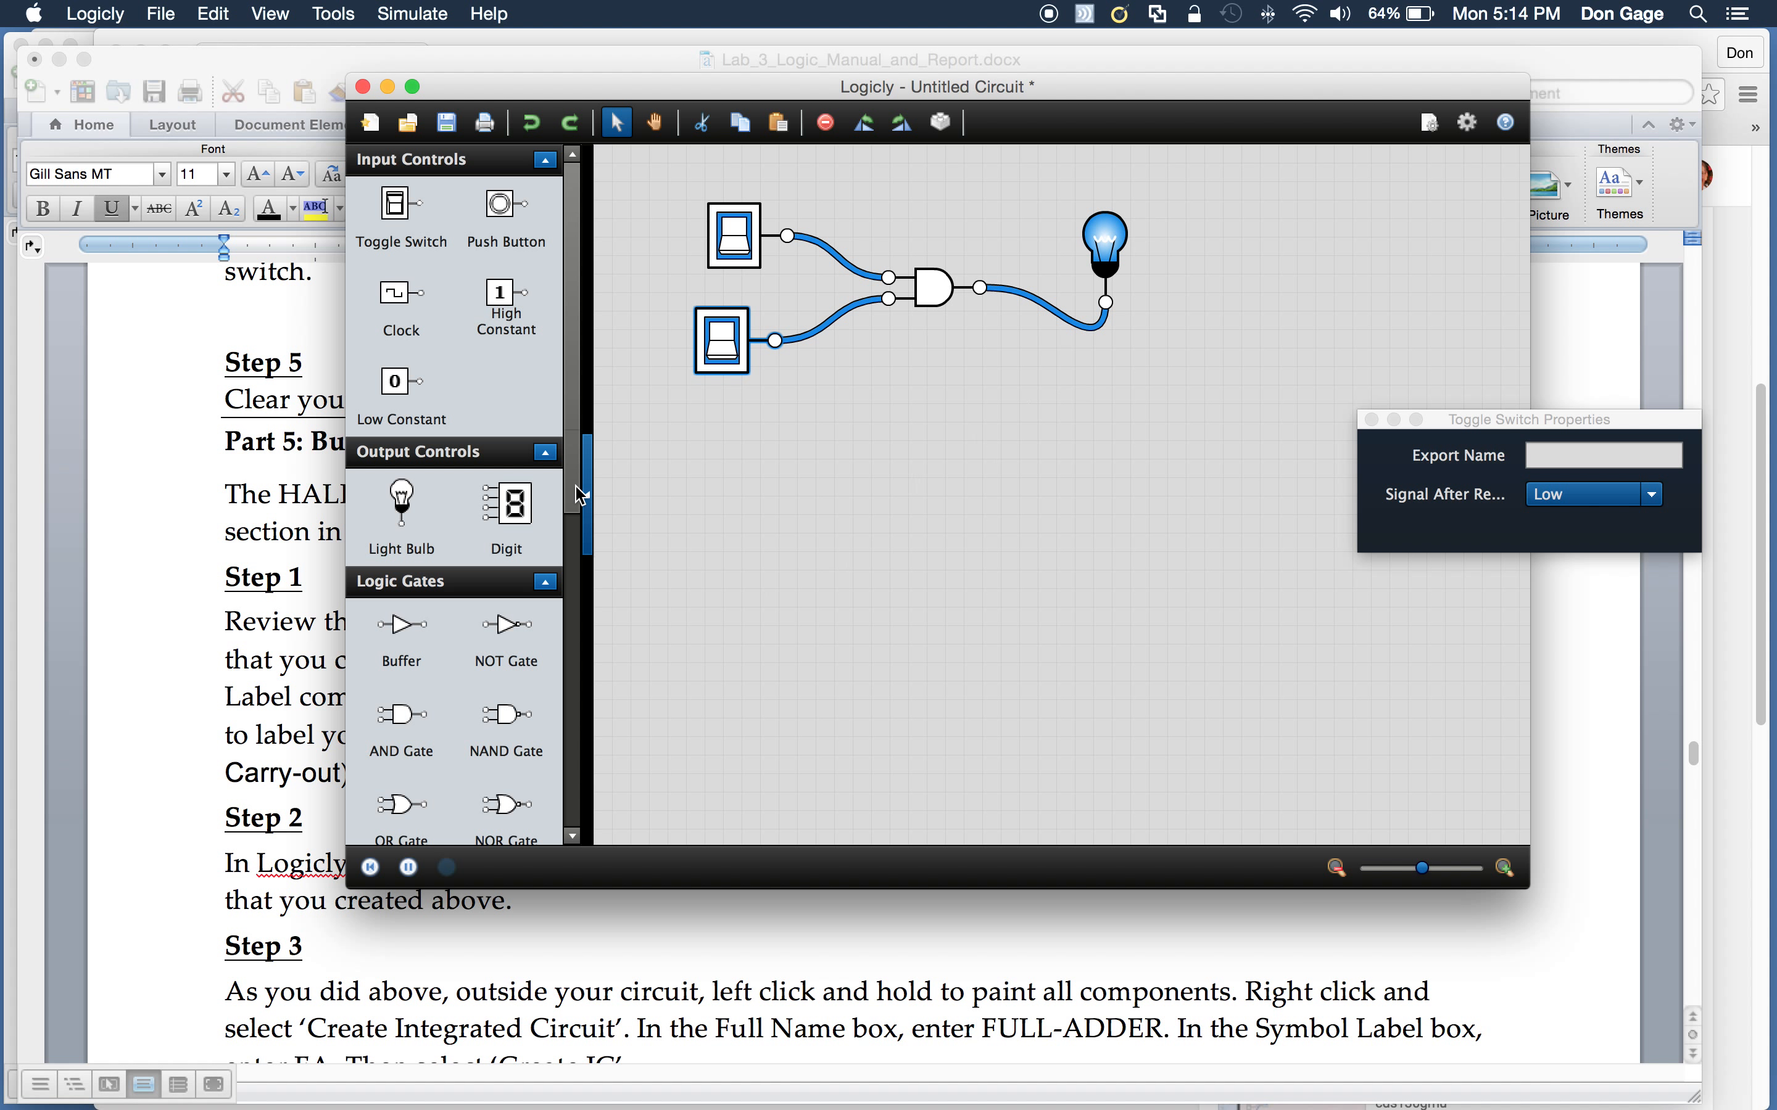
Step: Place three text labels, one beside each toggle switch and one beside the light bulb
{"action": "scroll", "coordinate": [557, 812], "scroll_direction": "down", "scroll_amount": 10}
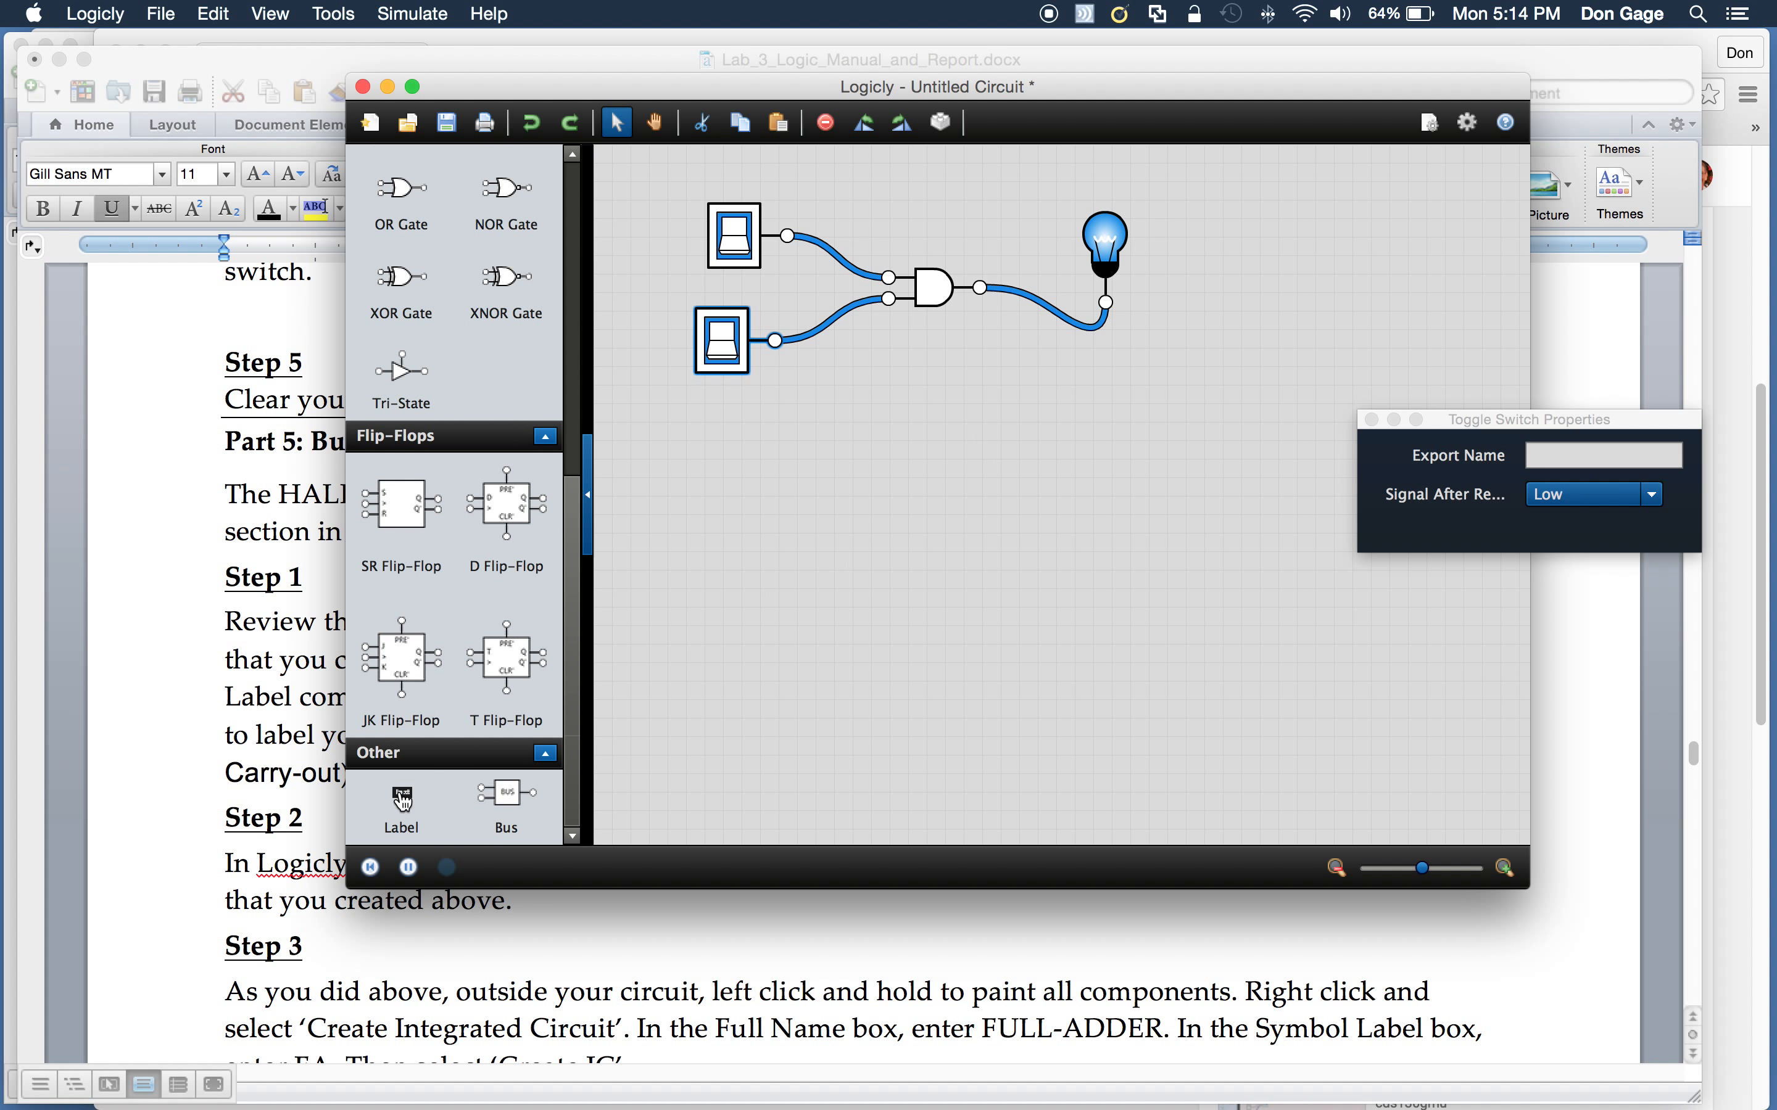
{"action": "left_click_drag", "start_coordinate": [384, 833], "coordinate": [660, 228]}
{"action": "left_click_drag", "start_coordinate": [403, 809], "coordinate": [653, 343]}
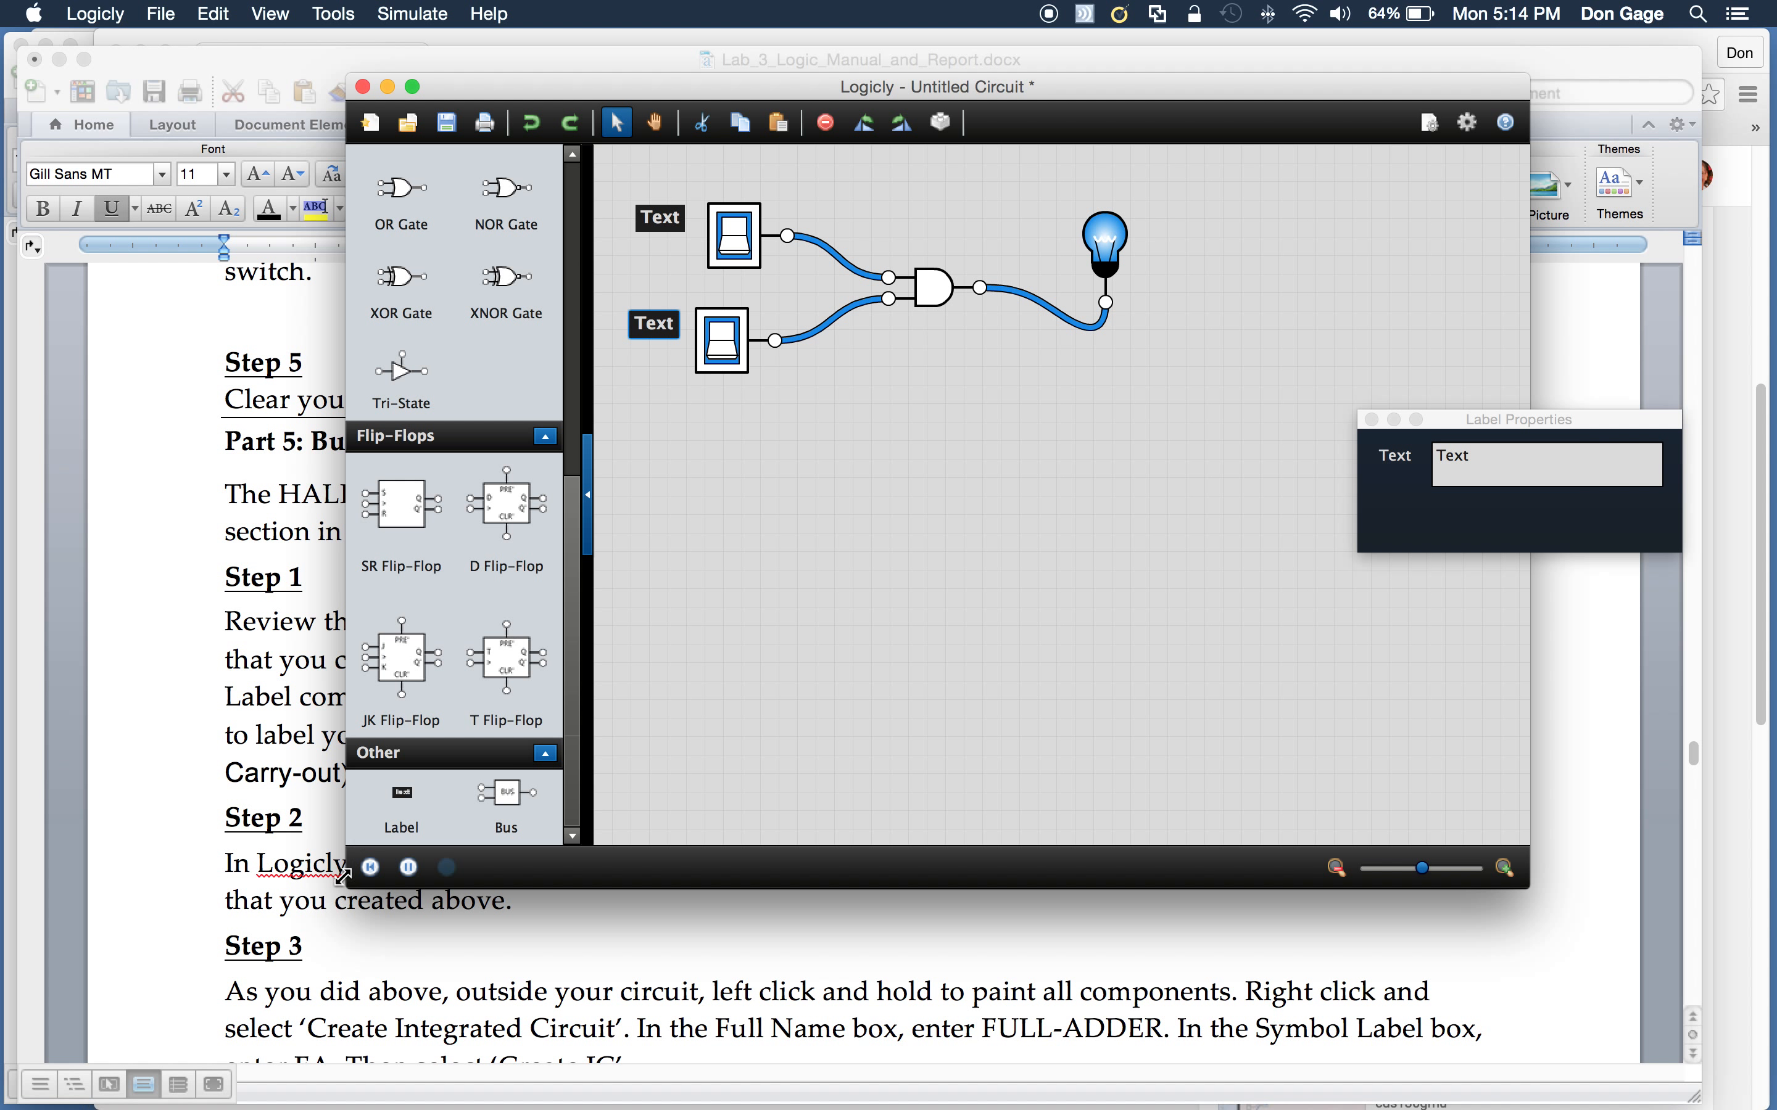
{"action": "left_click_drag", "start_coordinate": [401, 804], "coordinate": [1216, 215]}
Step: Set the text of the label beside the upper toggle switch to A
{"action": "left_click", "coordinate": [667, 219]}
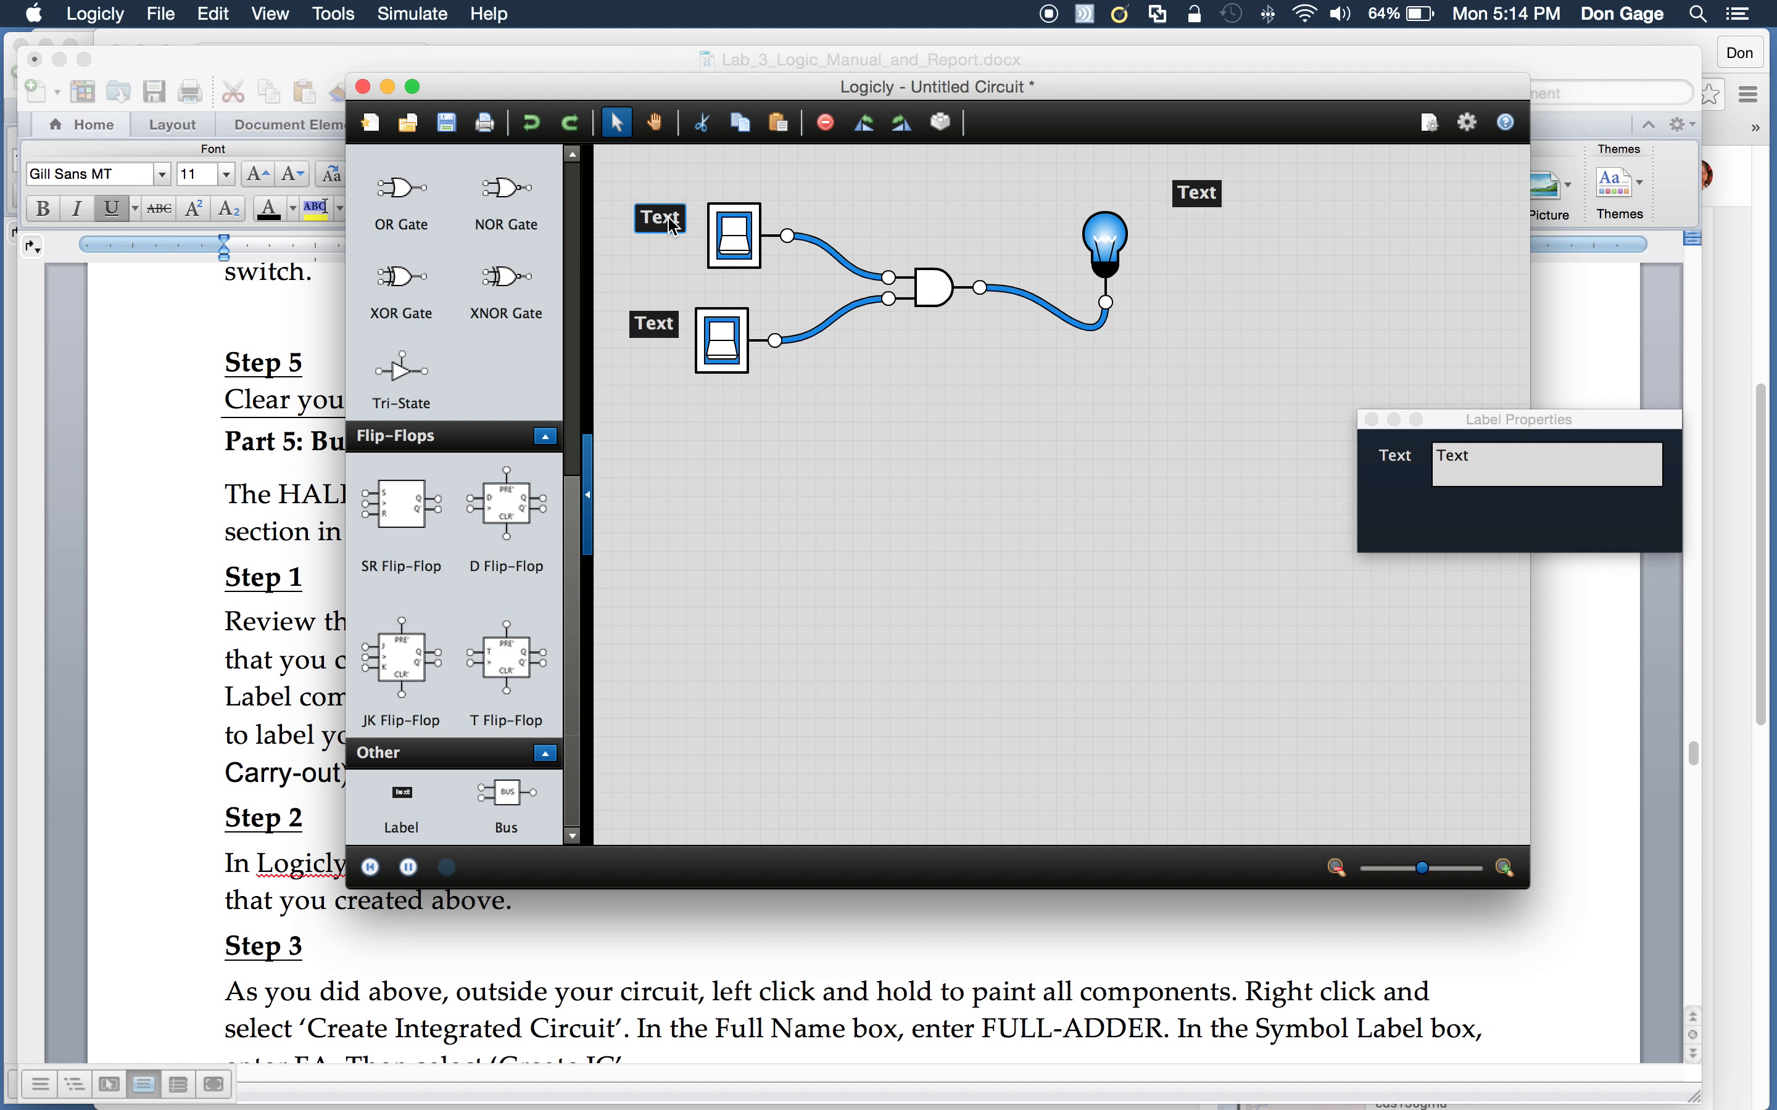
{"action": "left_click", "coordinate": [1499, 461]}
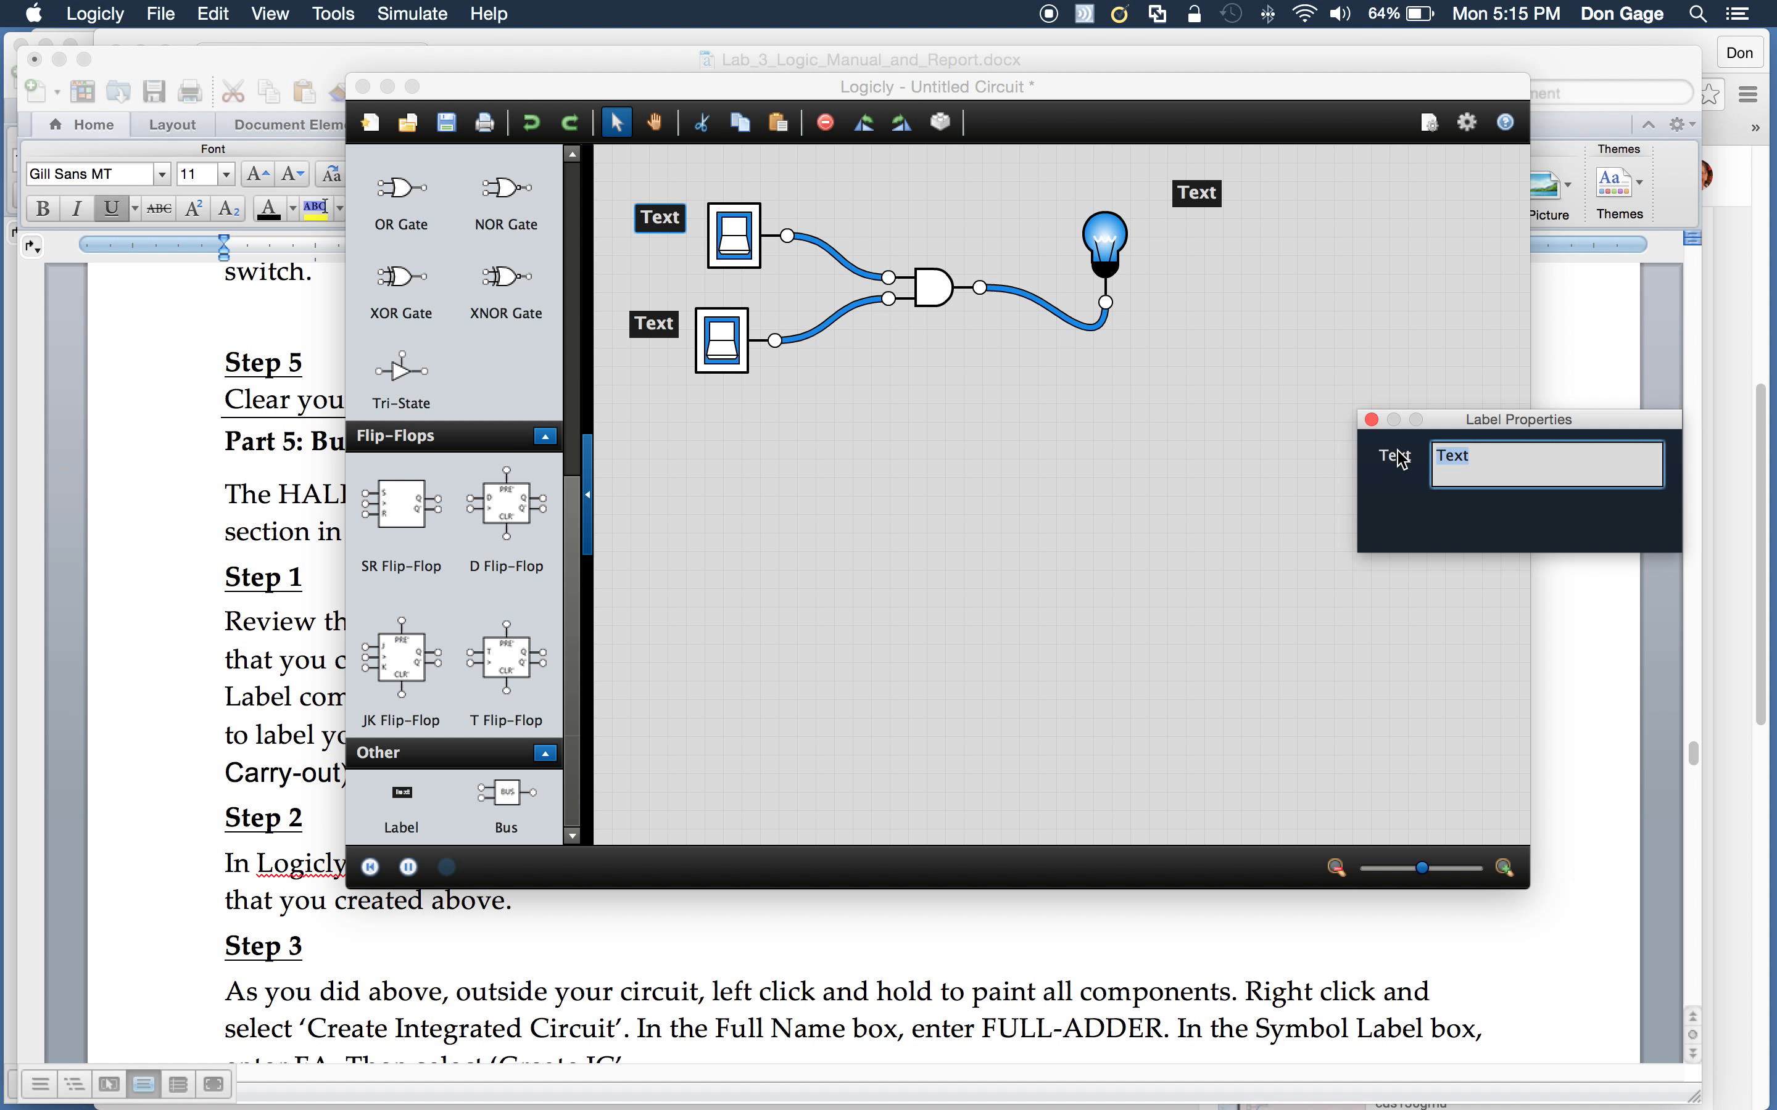
{"action": "type", "text": "A"}
{"action": "left_click", "coordinate": [1332, 498]}
Step: Set the text of the label beside the lower toggle switch to B
{"action": "left_click", "coordinate": [661, 334]}
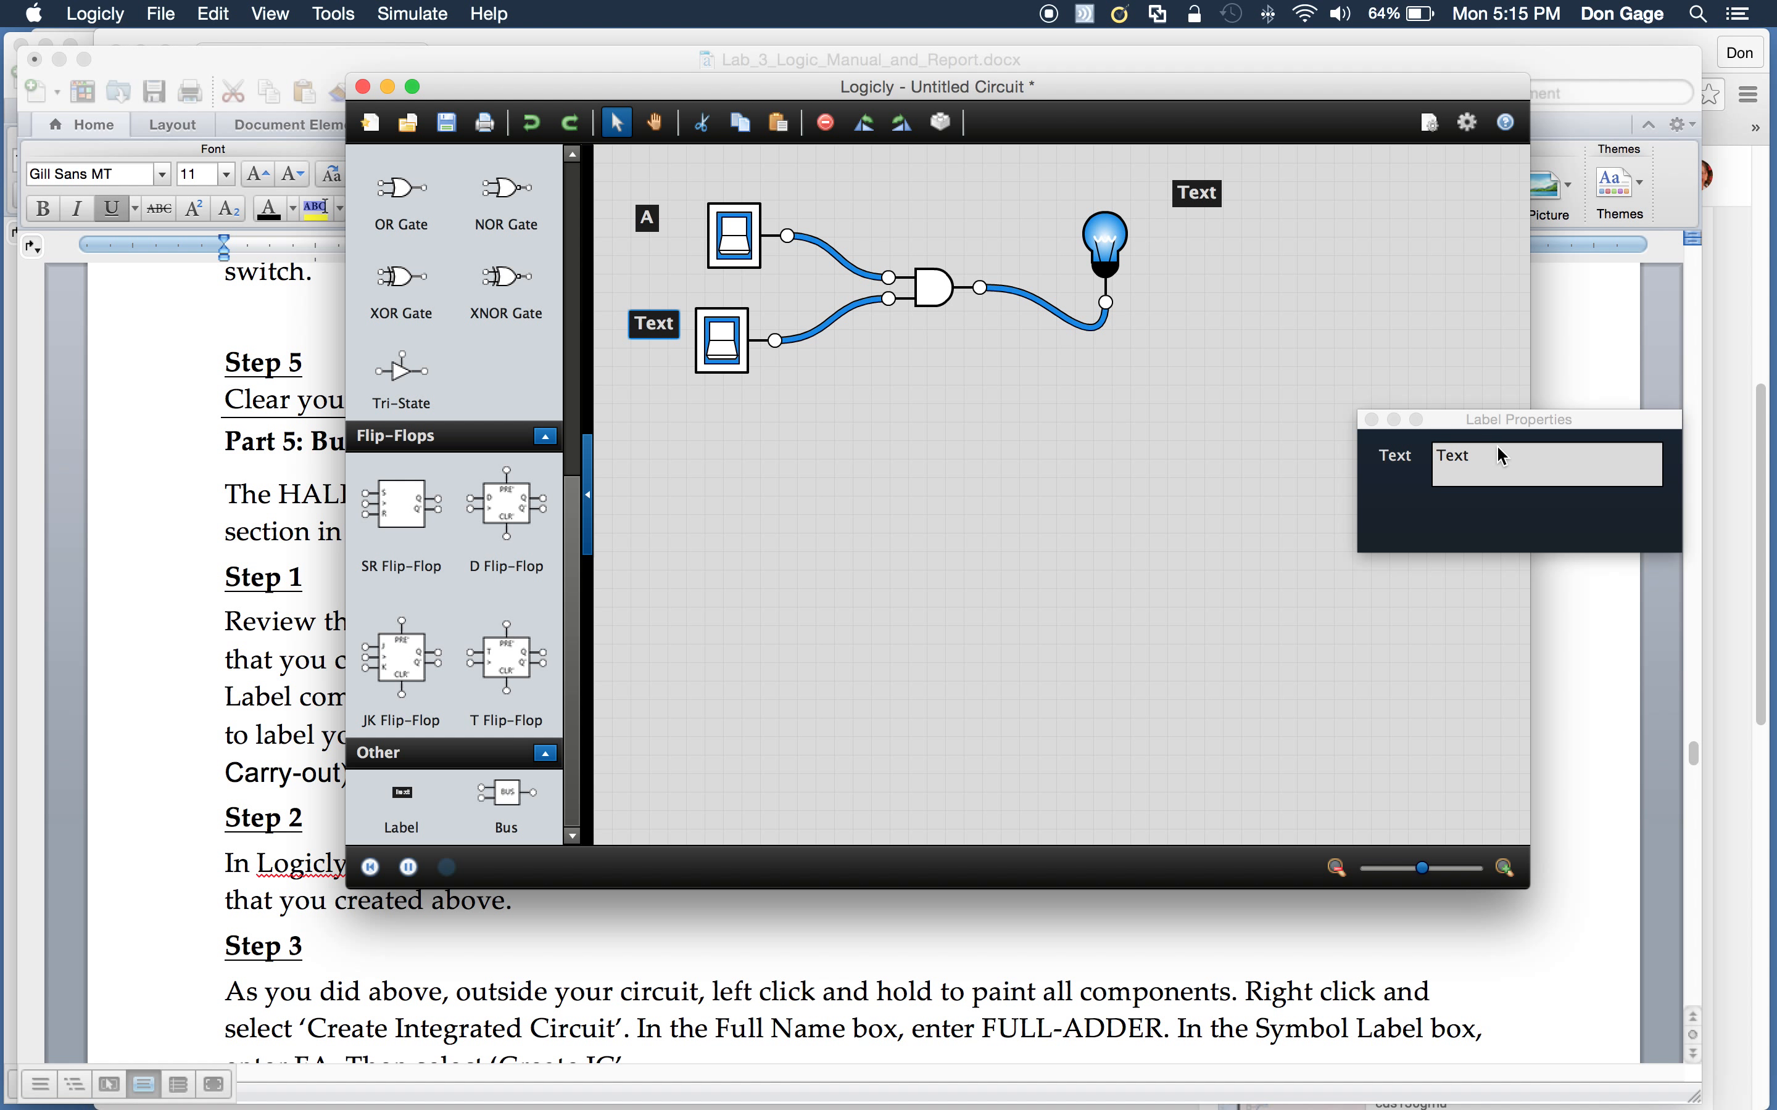
{"action": "left_click", "coordinate": [1426, 462]}
{"action": "type", "text": "B"}
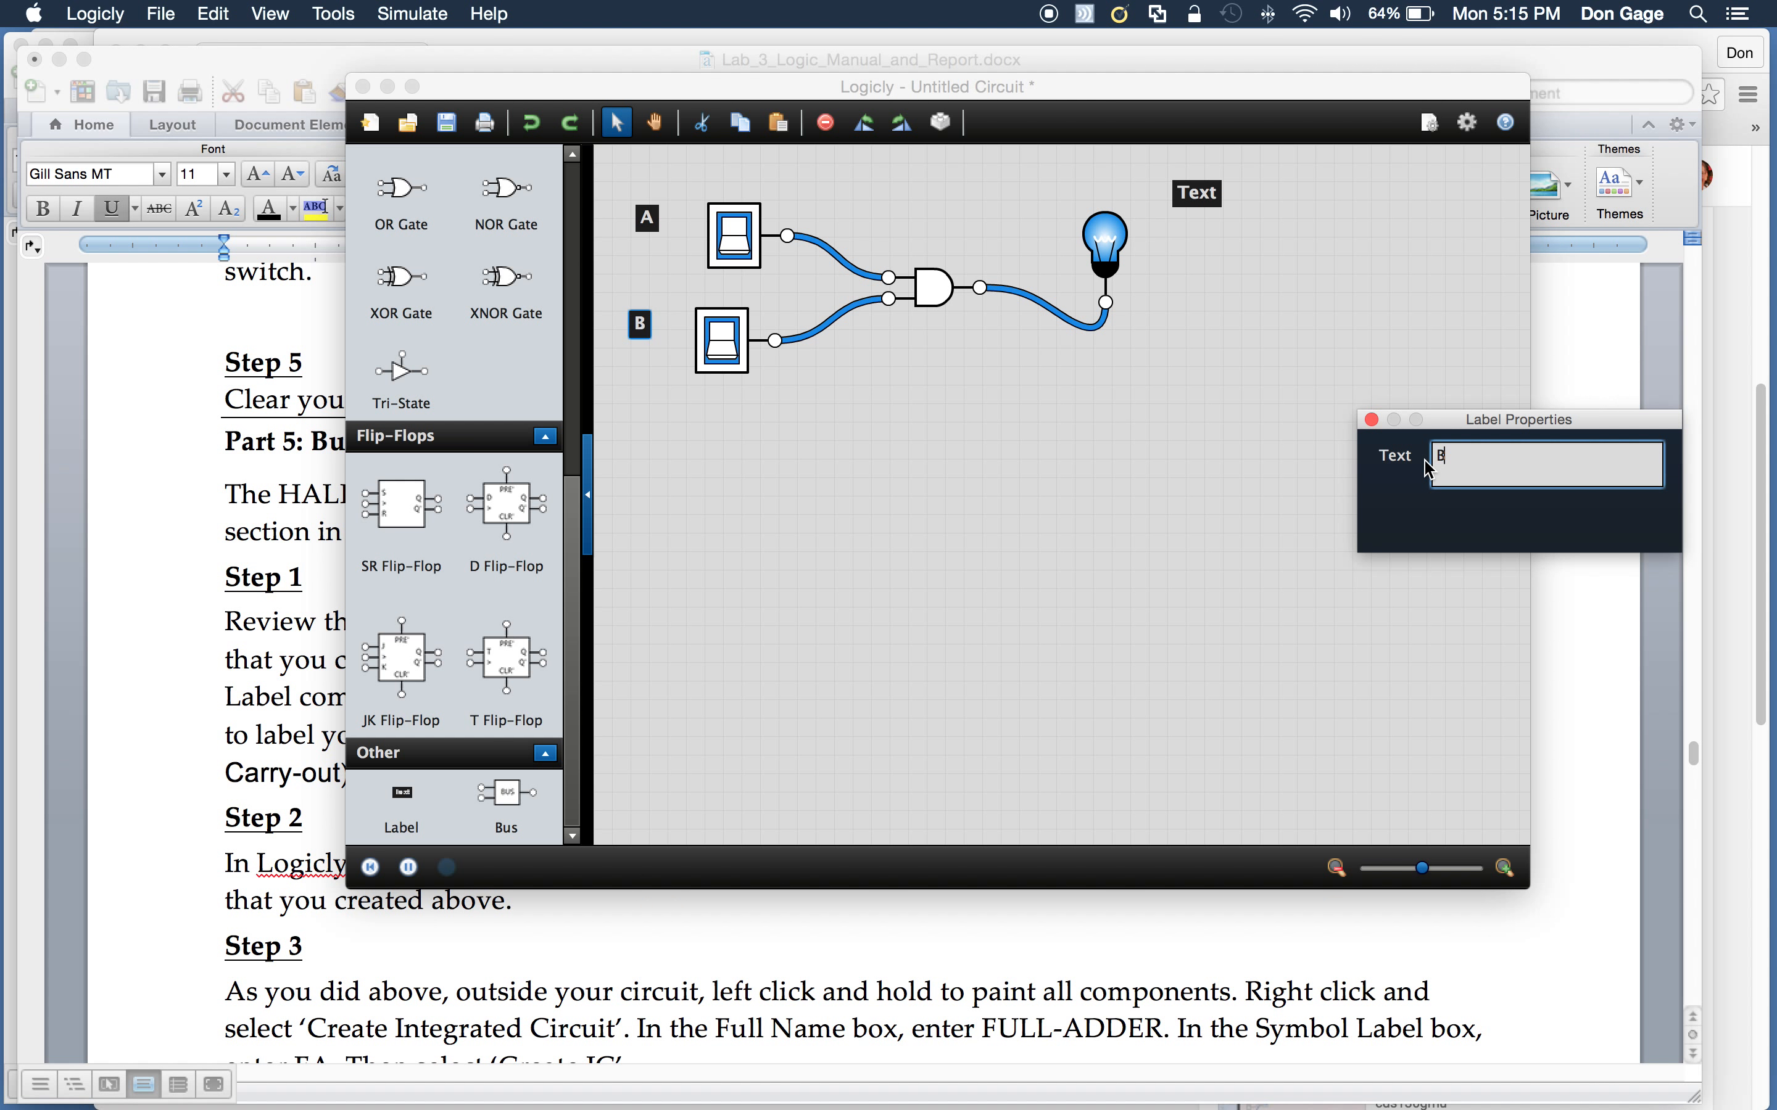
{"action": "left_click", "coordinate": [1297, 474]}
Step: Set the text of the label beside the light bulb to X
{"action": "left_click", "coordinate": [1205, 200]}
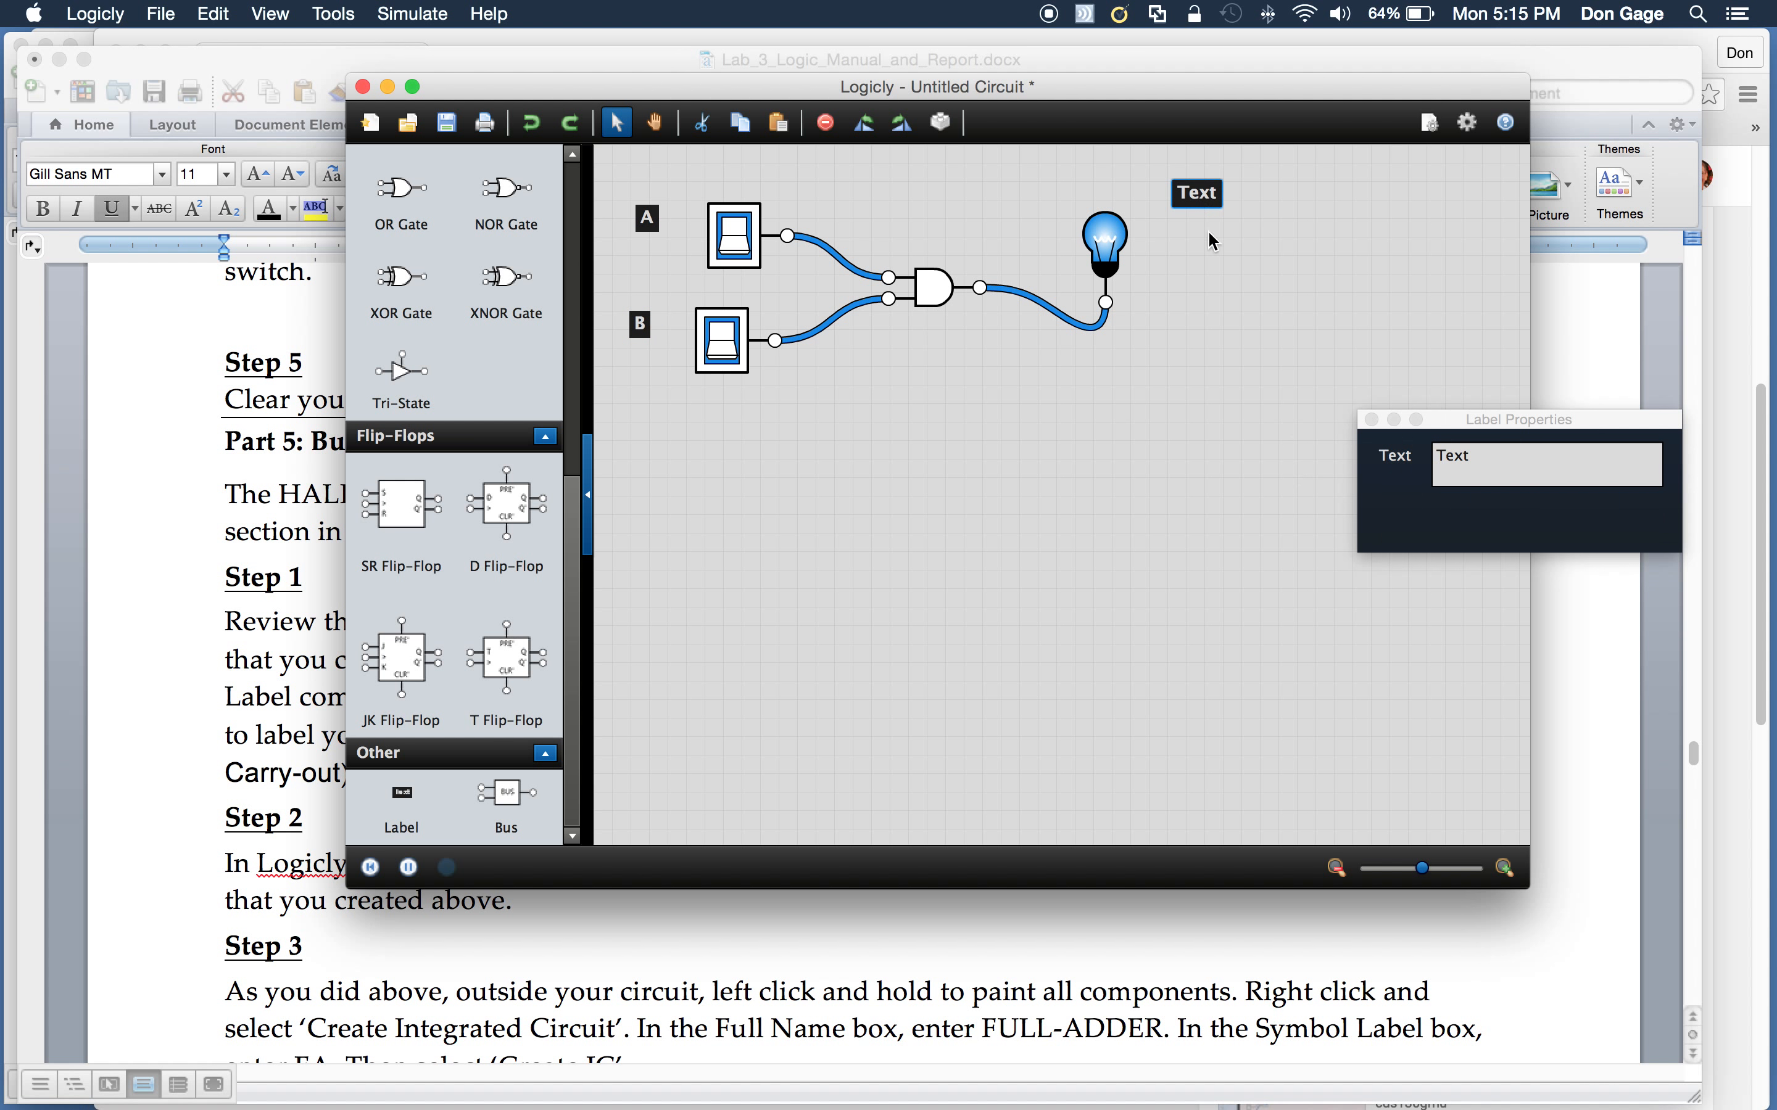
{"action": "left_click", "coordinate": [1479, 469]}
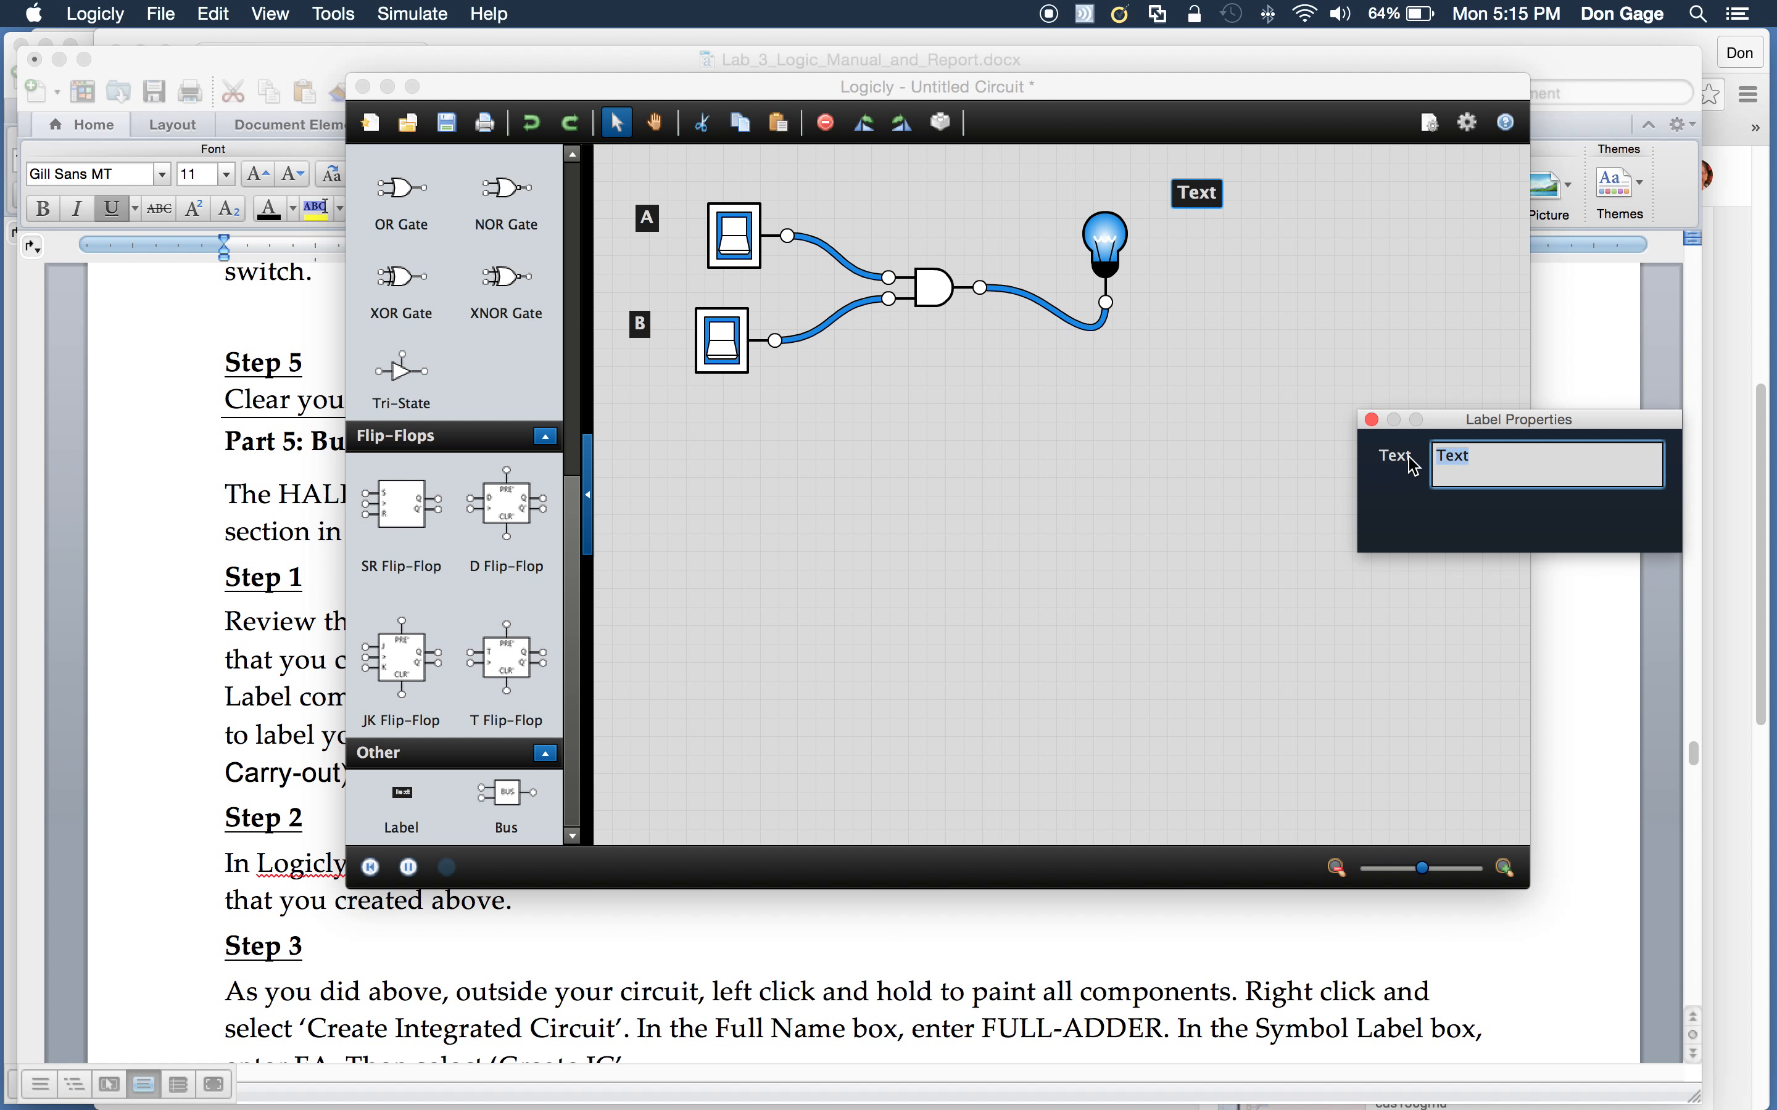
{"action": "type", "text": "X"}
{"action": "left_click", "coordinate": [1221, 518]}
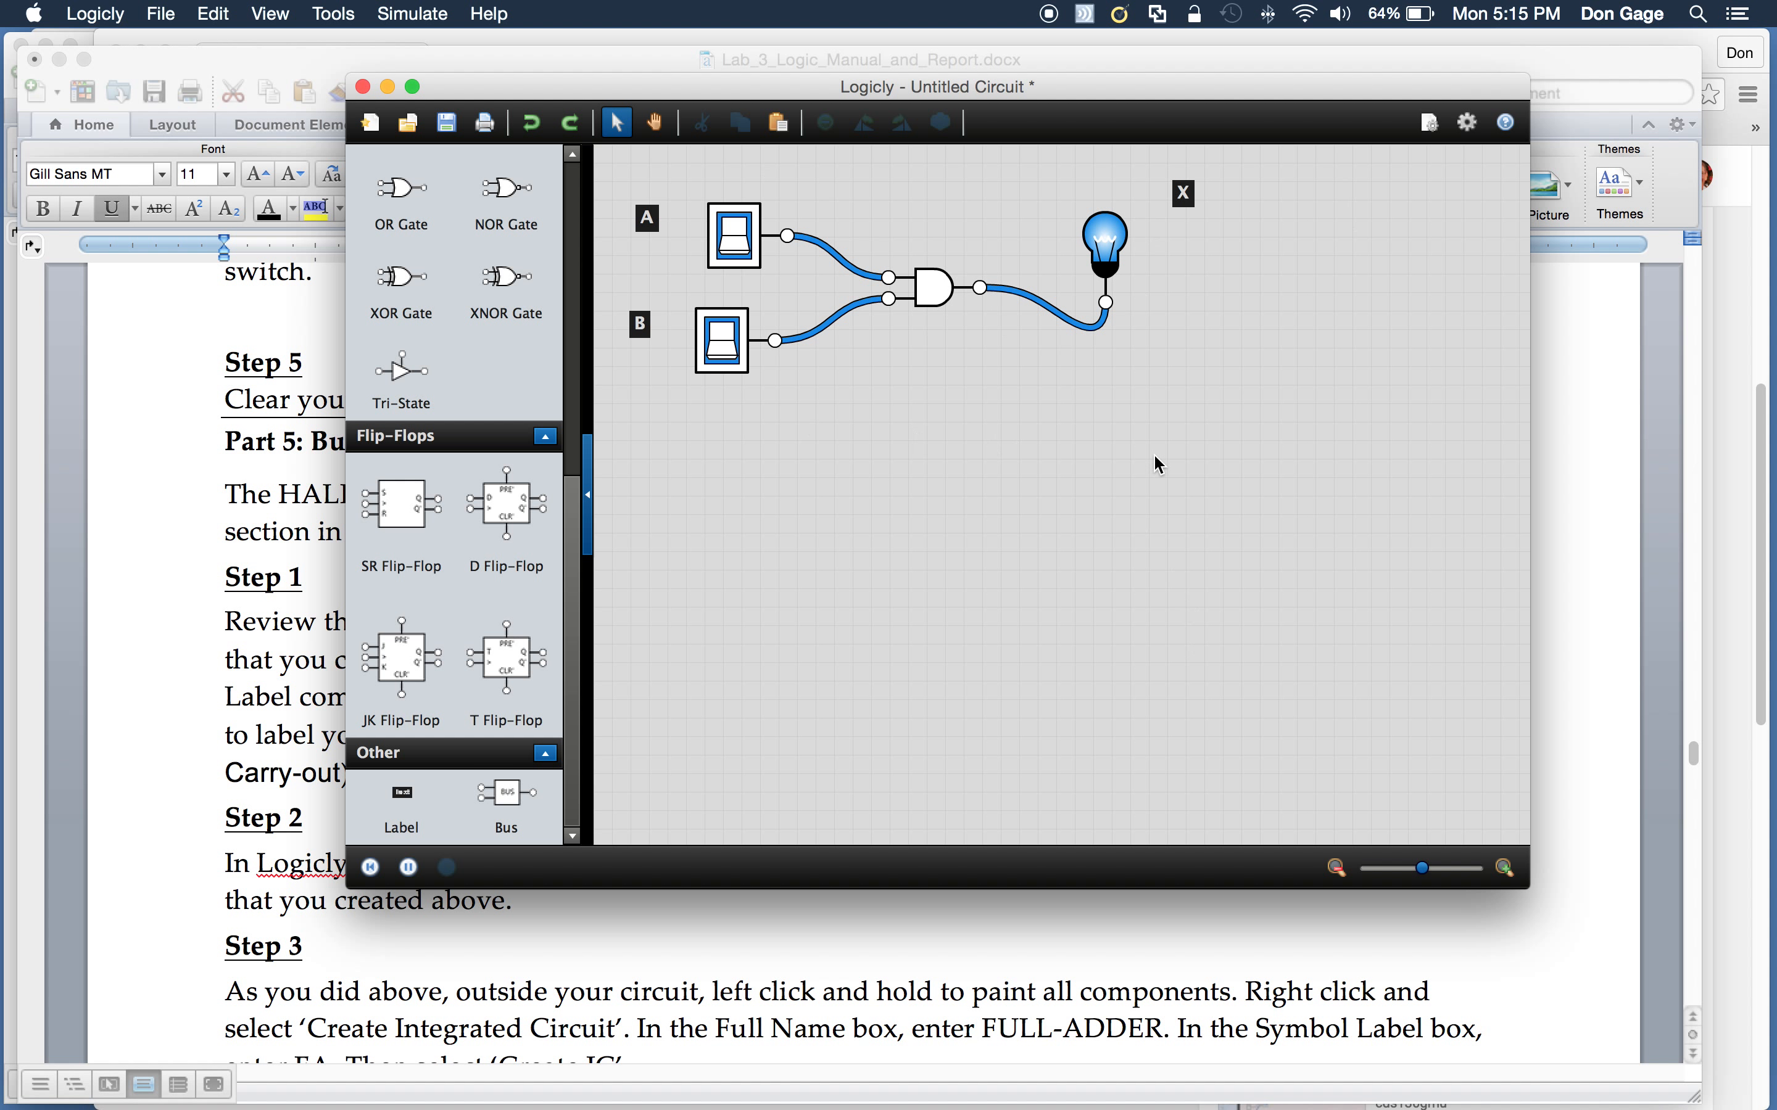
Step: Try to create an integrated circuit from all components of the labelled AND gate circuit
{"action": "left_click_drag", "start_coordinate": [615, 170], "coordinate": [1343, 483]}
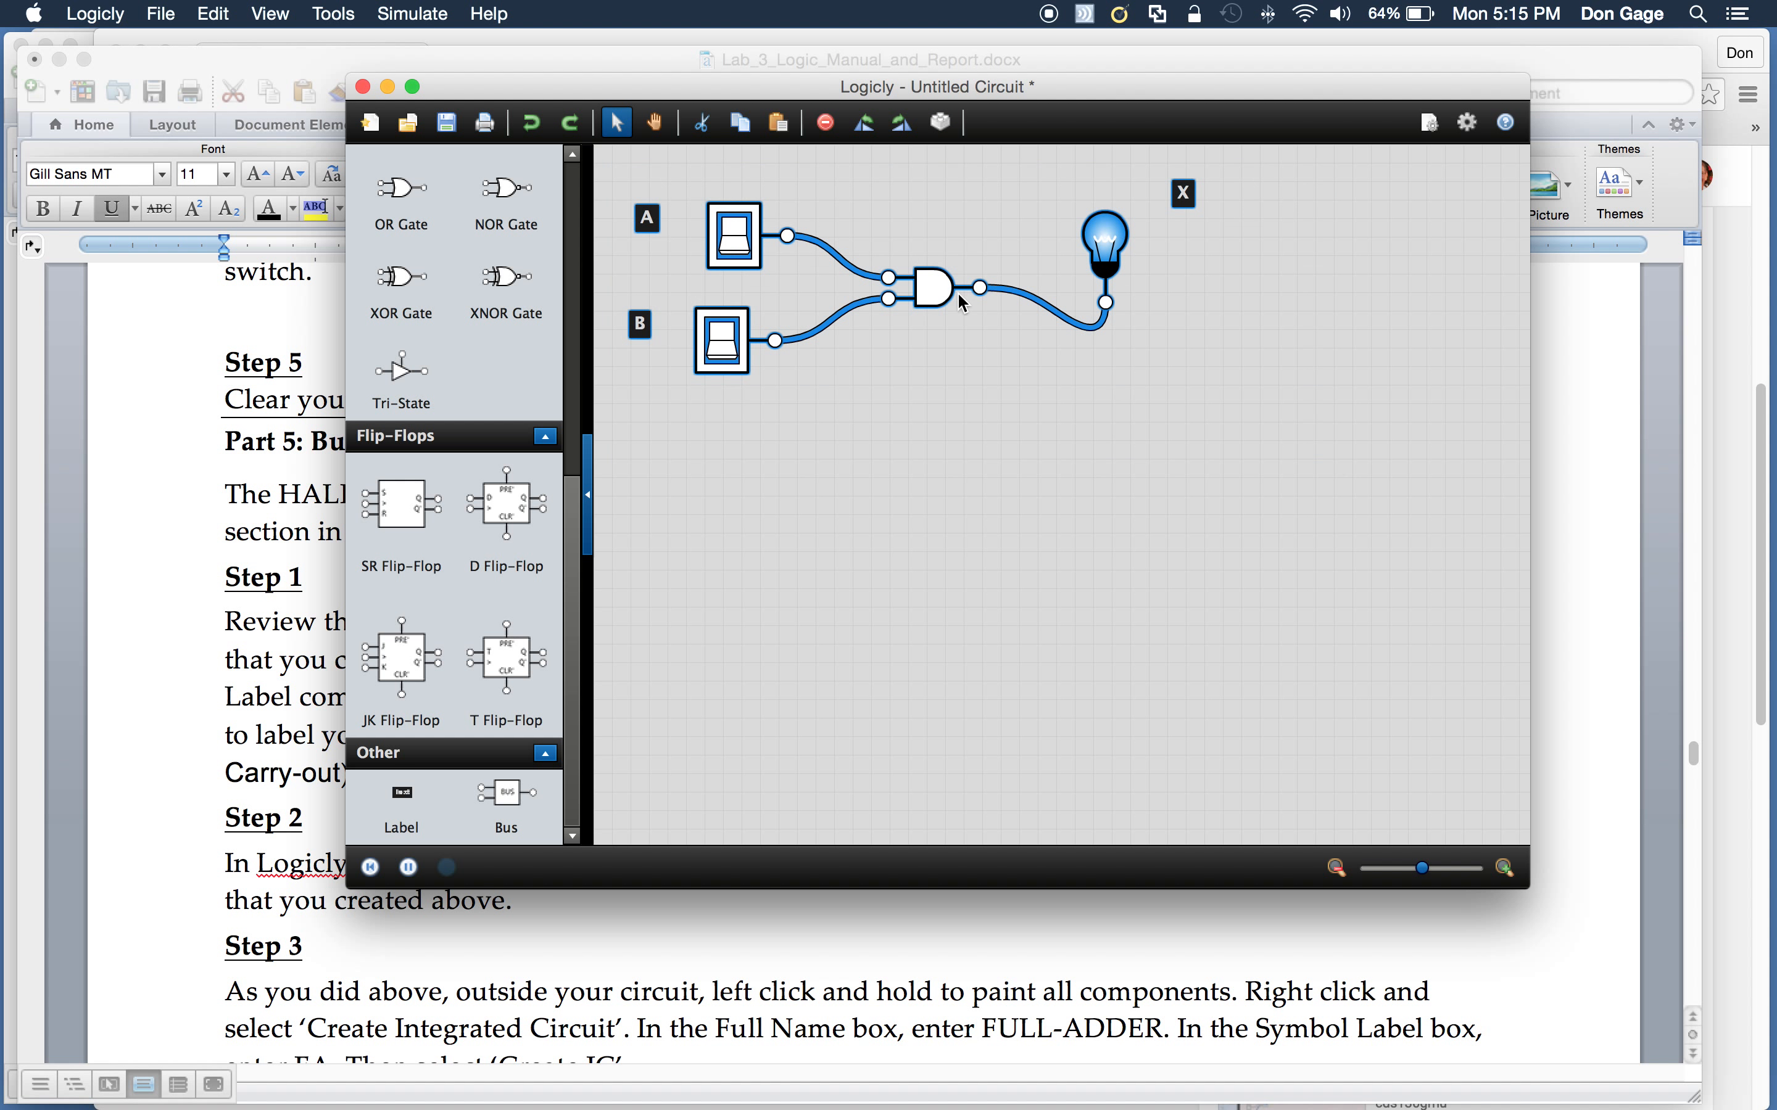
{"action": "right_click", "coordinate": [926, 281]}
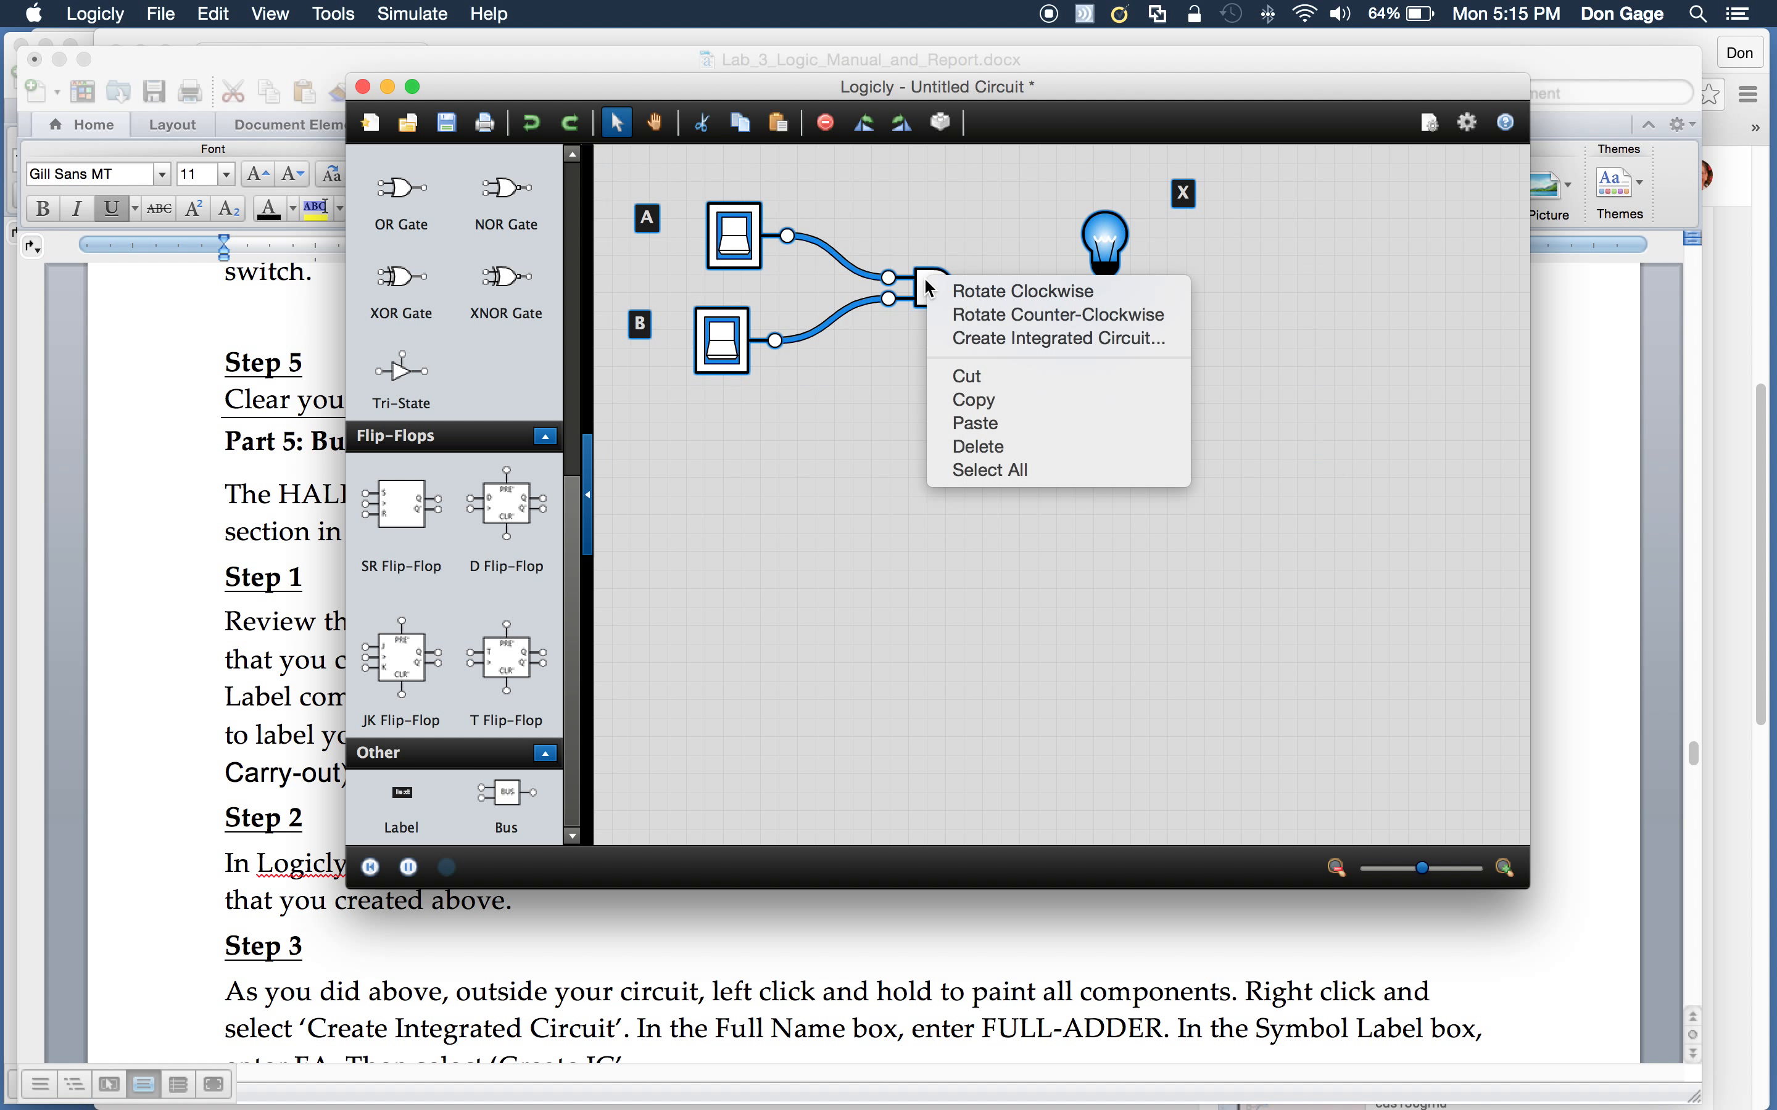
{"action": "left_click", "coordinate": [961, 339]}
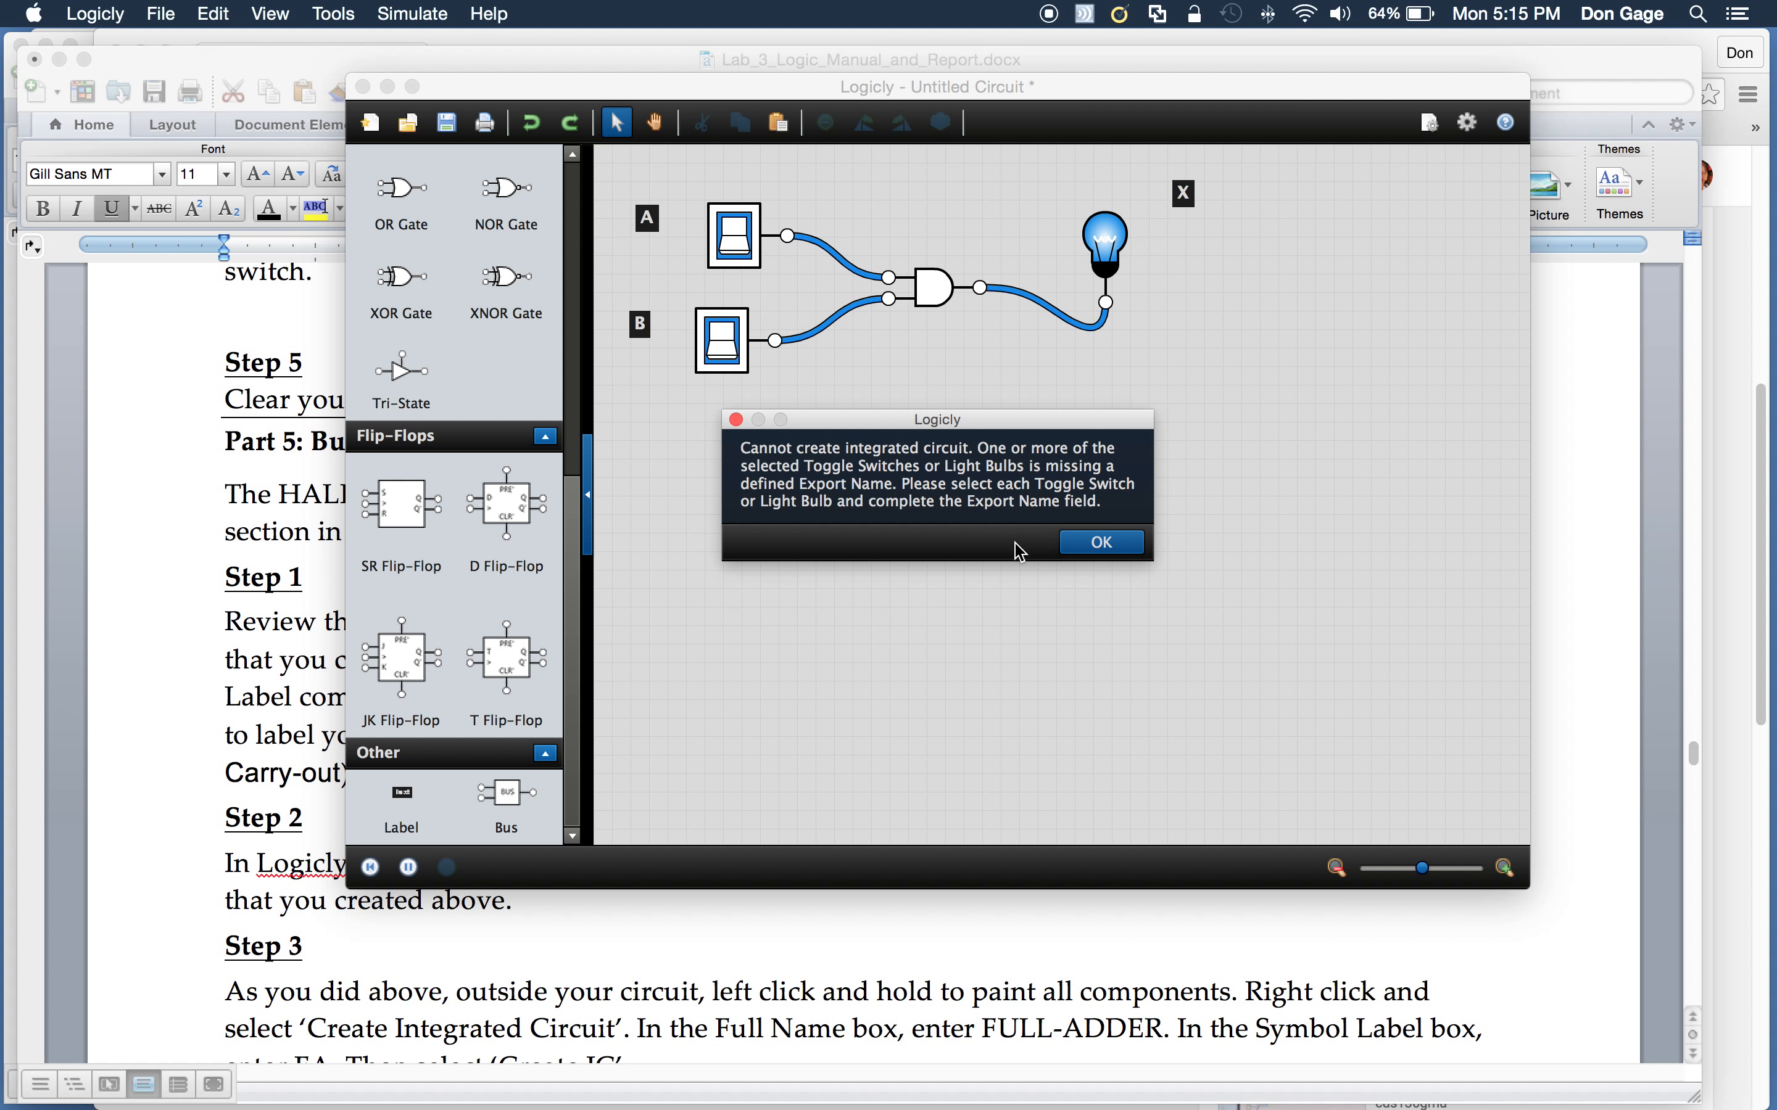
{"action": "left_click", "coordinate": [1082, 563]}
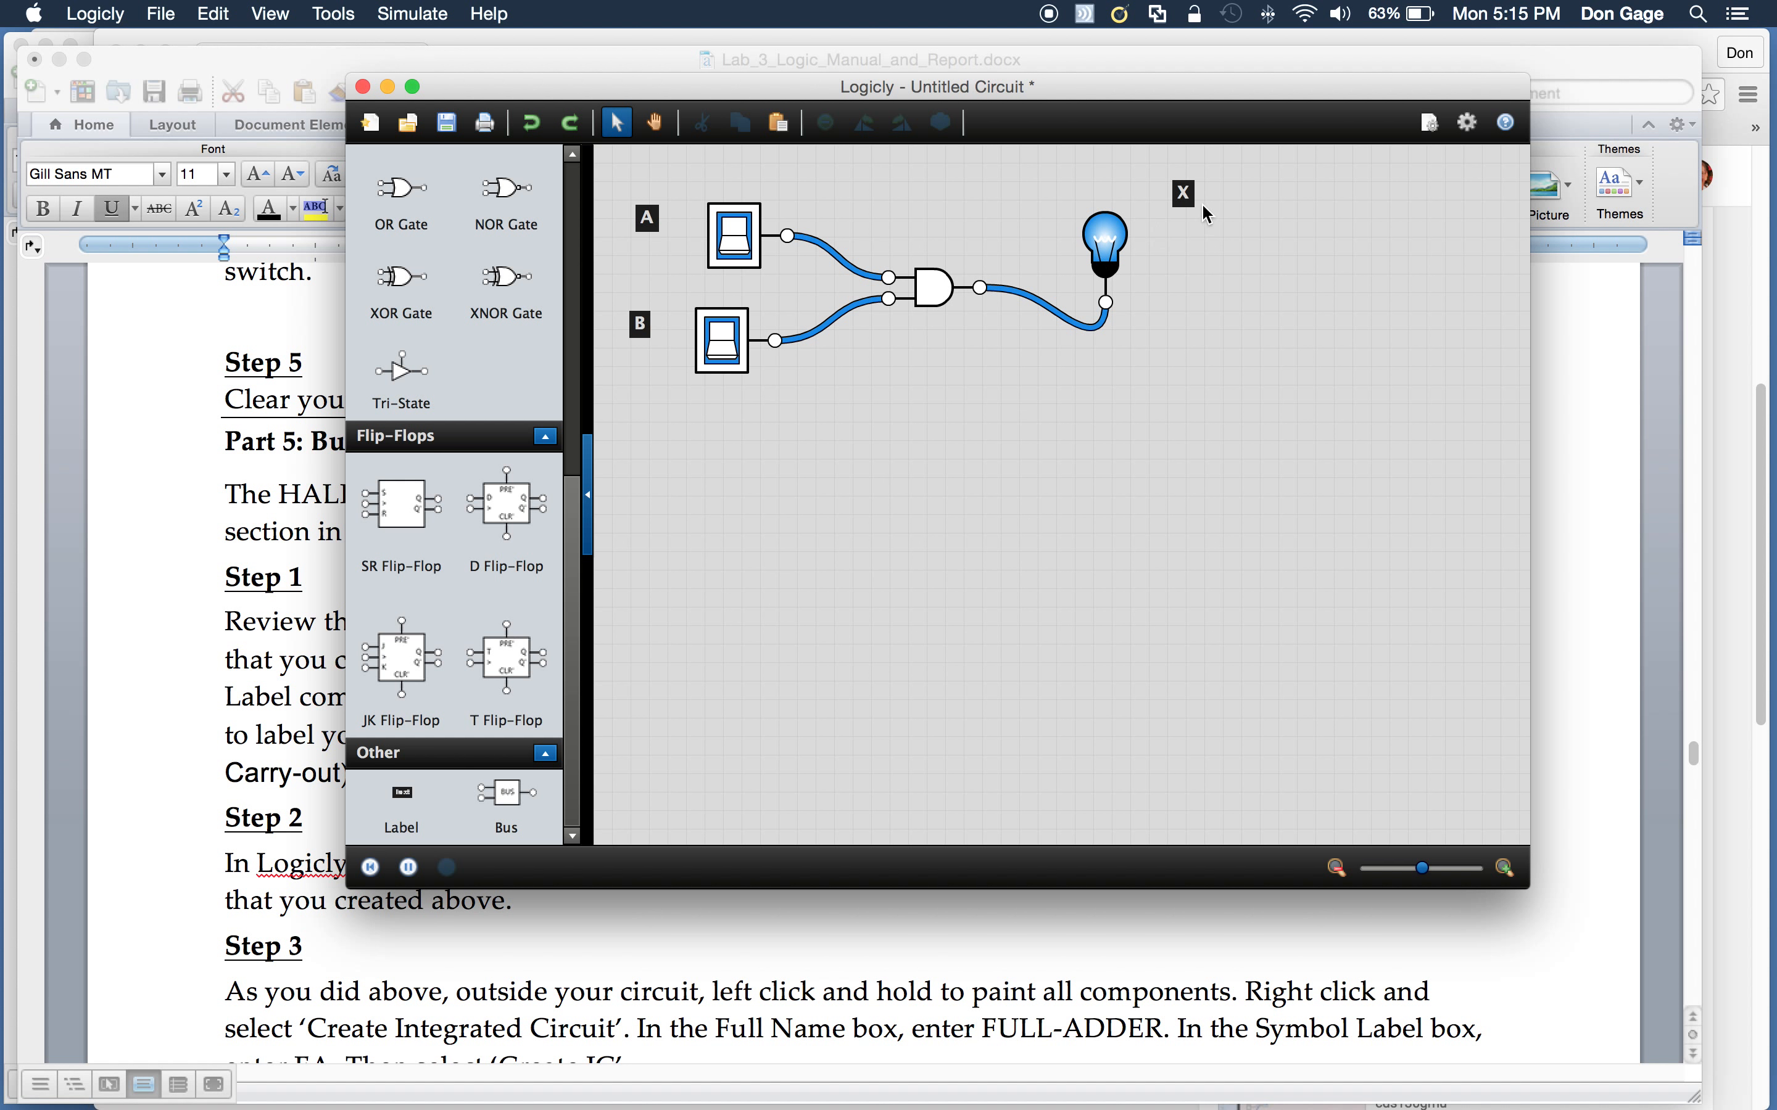
Step: Set the export name of the upper toggle switch to A
{"action": "left_click", "coordinate": [760, 217]}
{"action": "left_click", "coordinate": [1554, 455]}
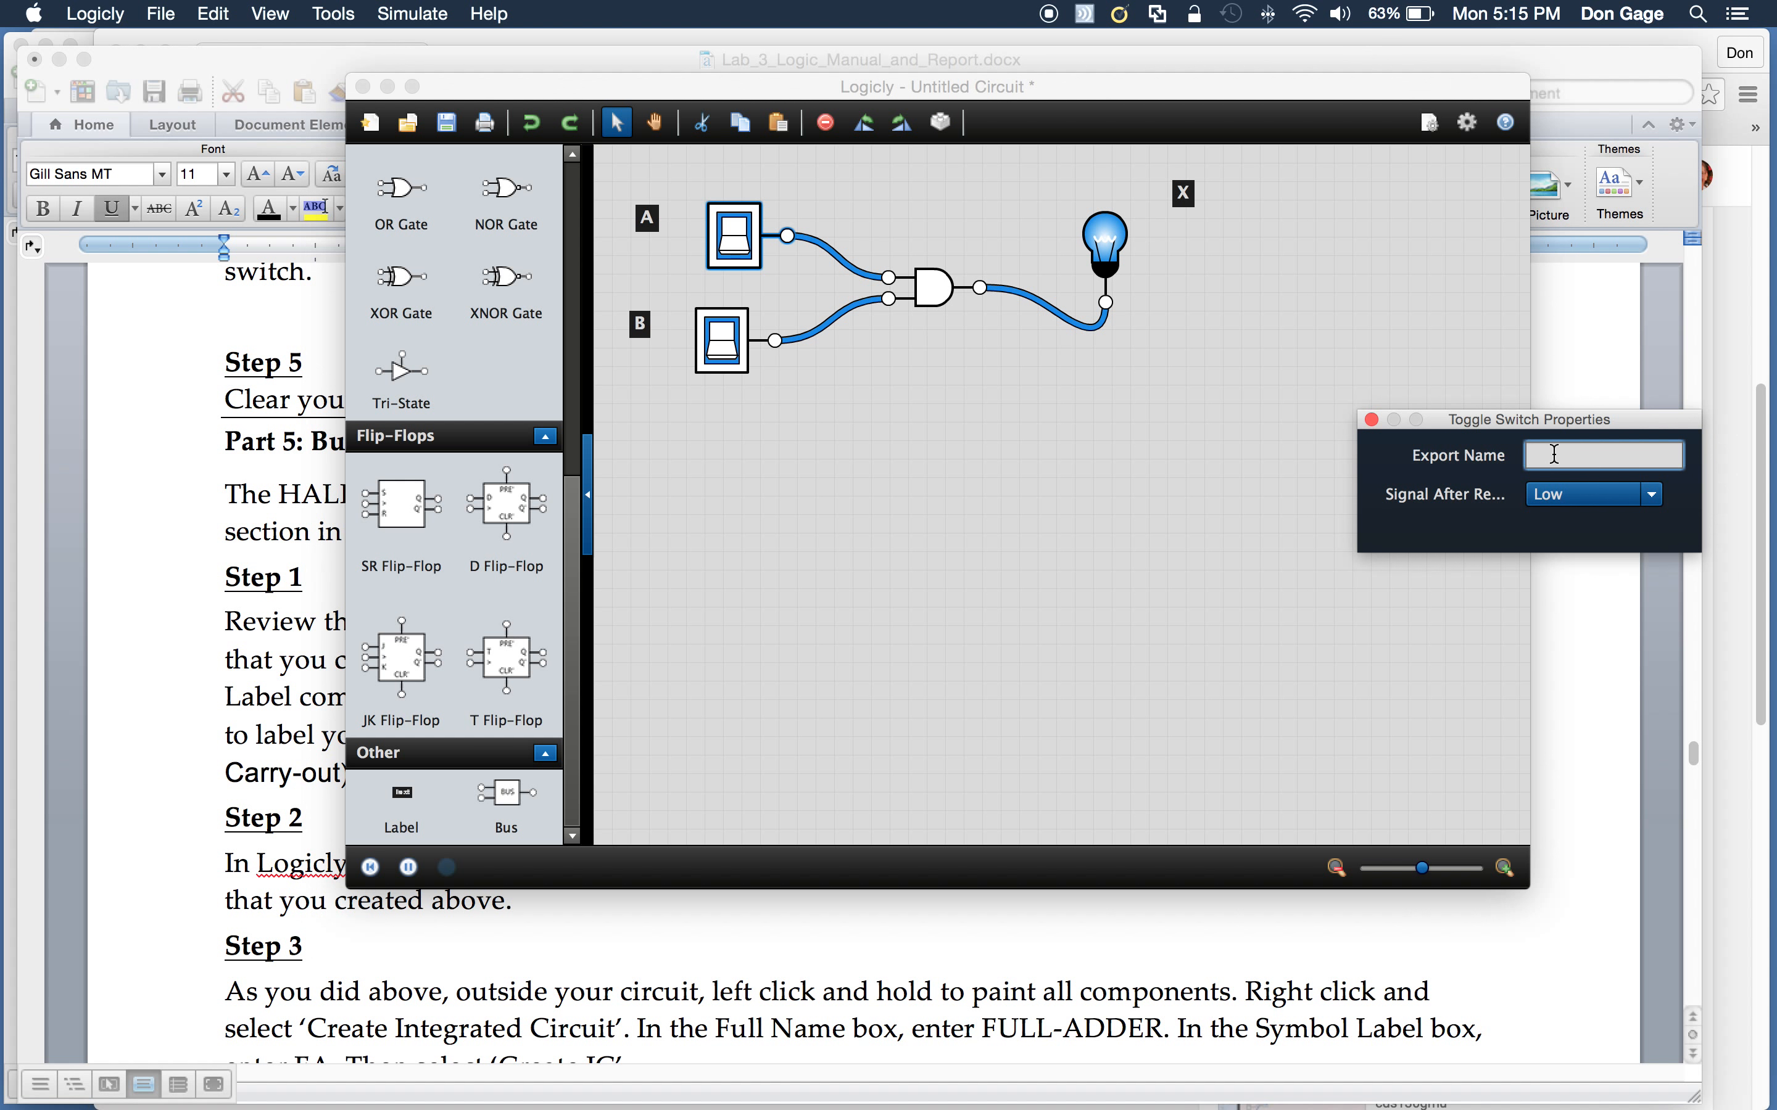
{"action": "left_click", "coordinate": [1066, 507]}
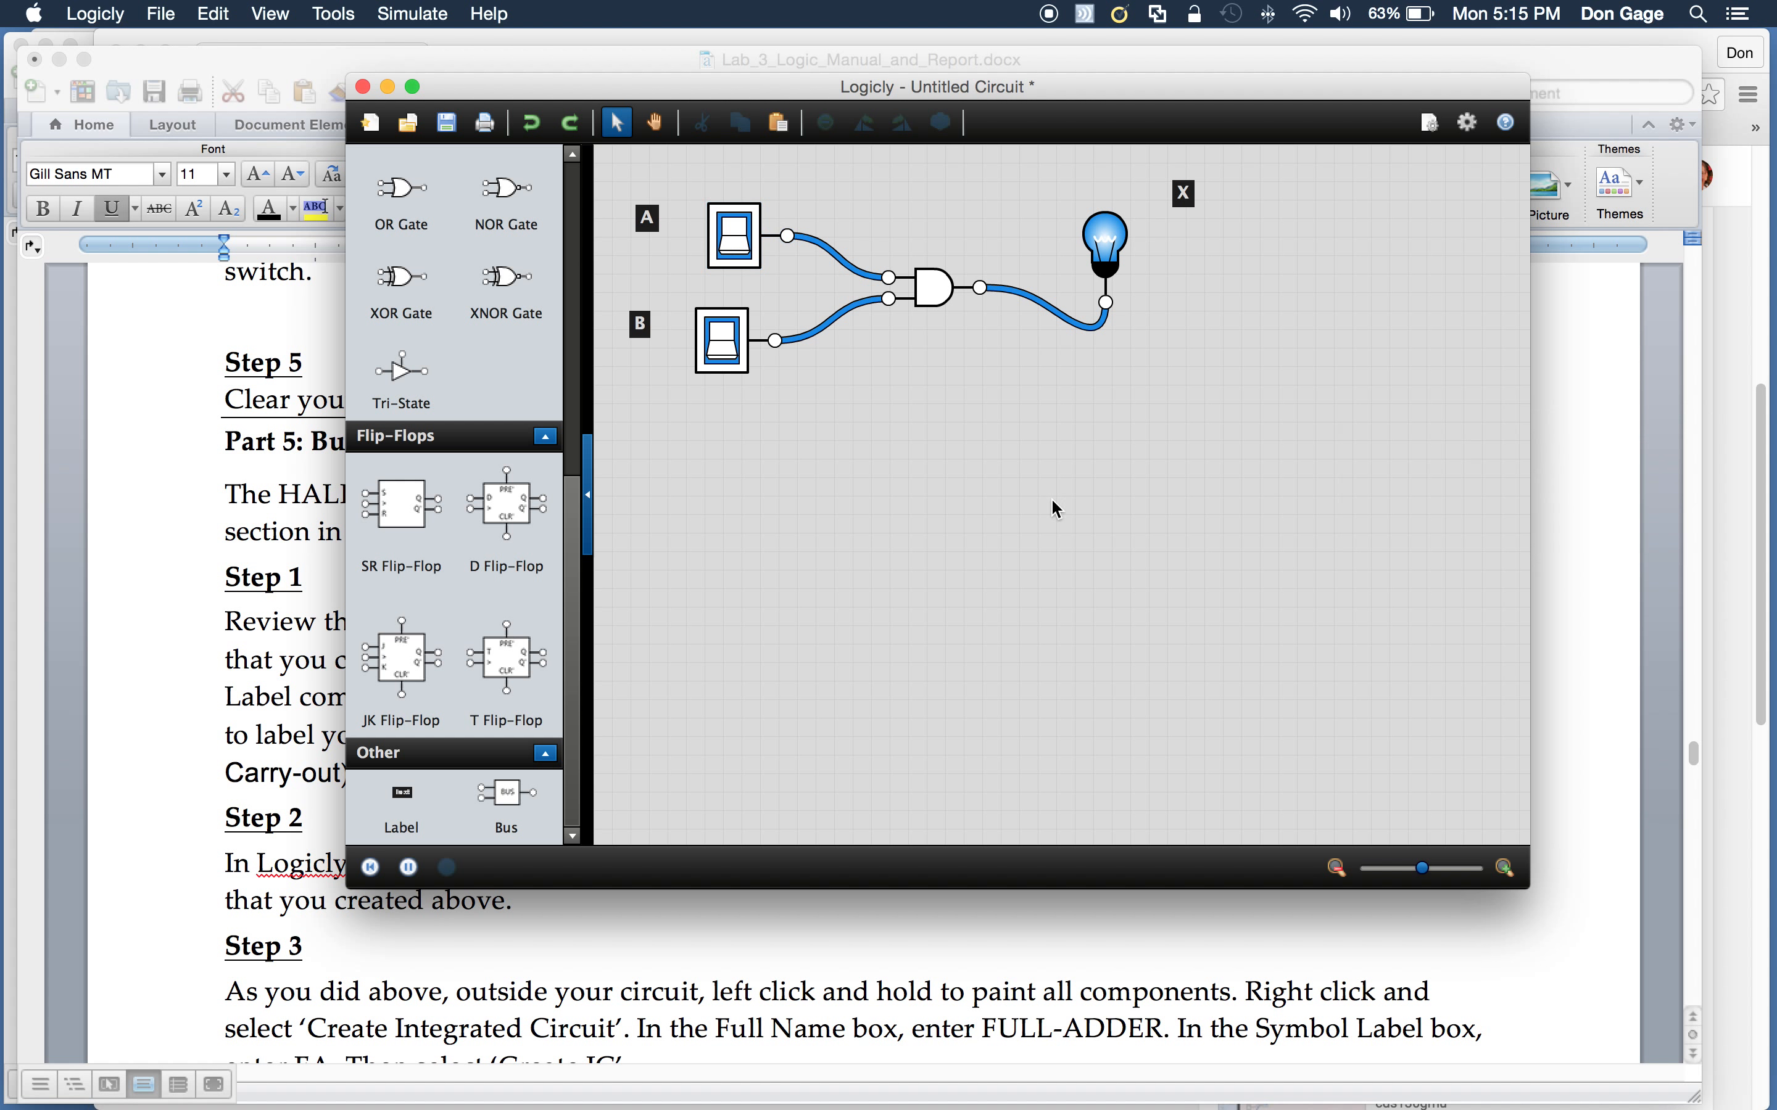
Step: Set the export name of the lower toggle switch to B
{"action": "left_click", "coordinate": [741, 320]}
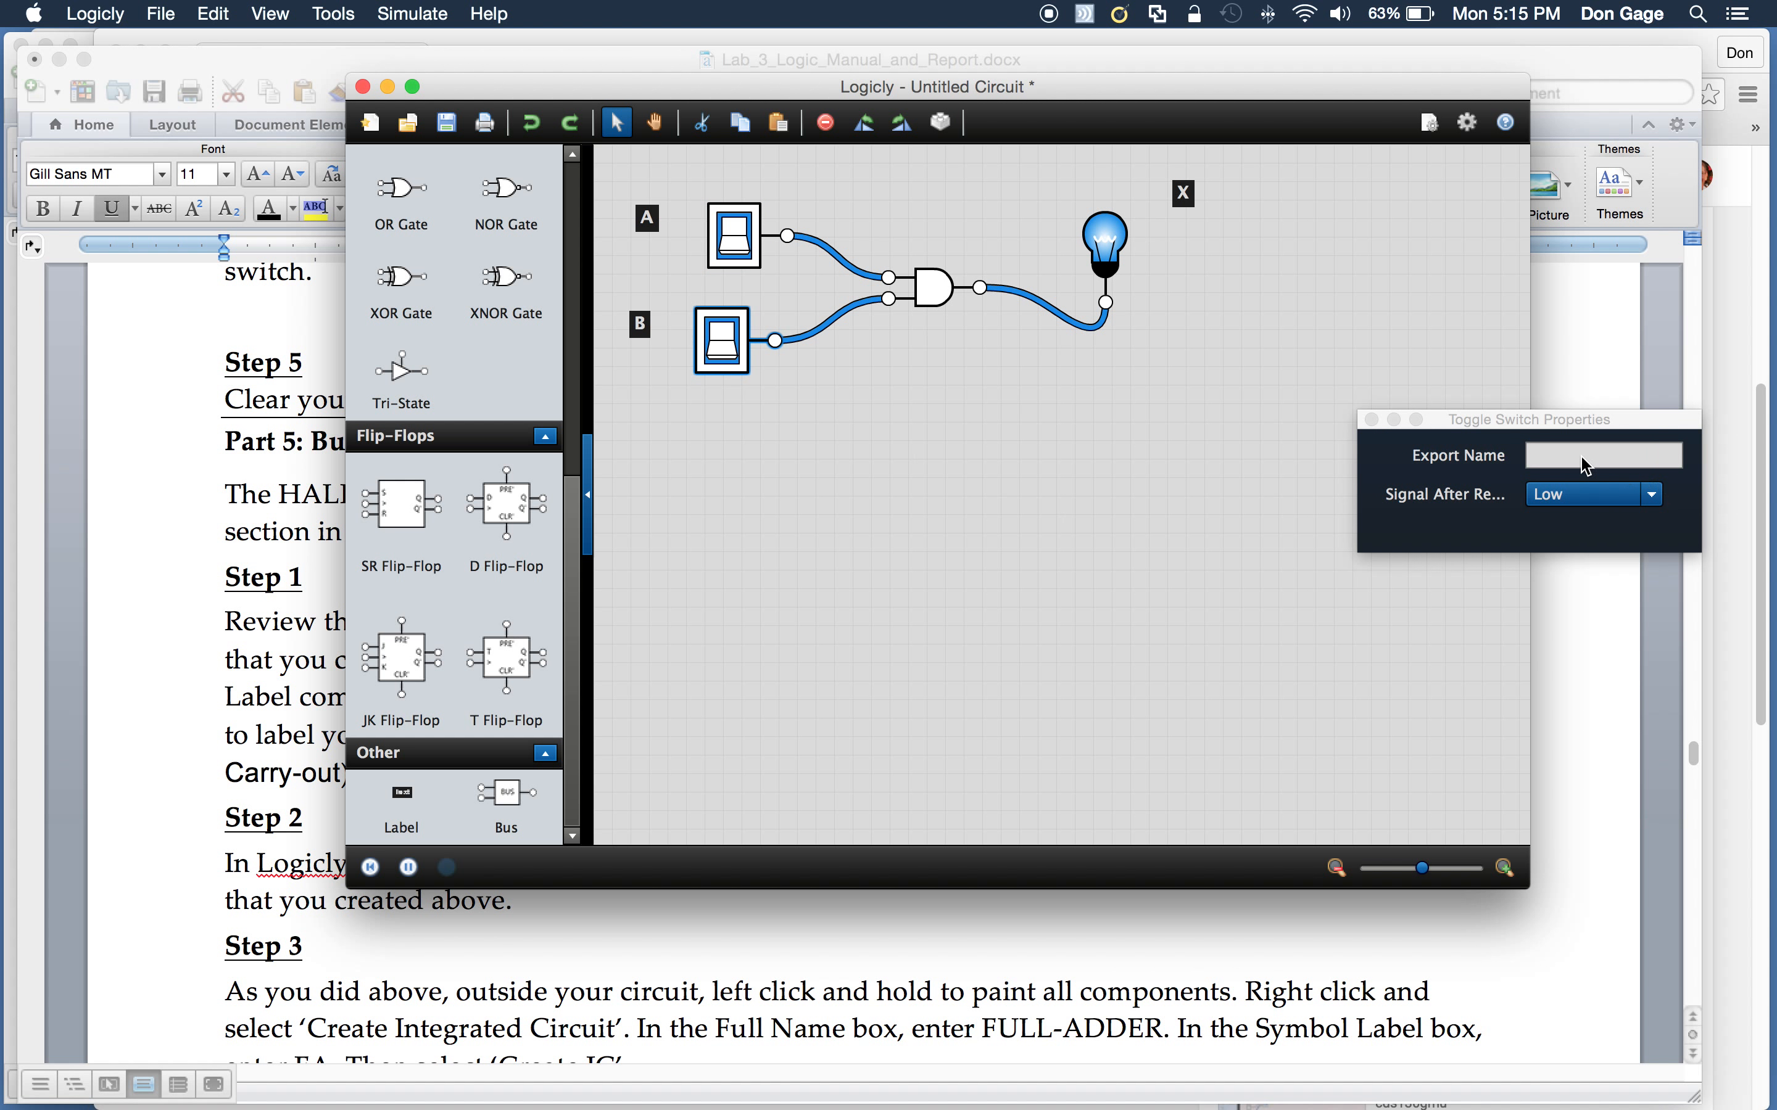
{"action": "left_click", "coordinate": [1582, 456]}
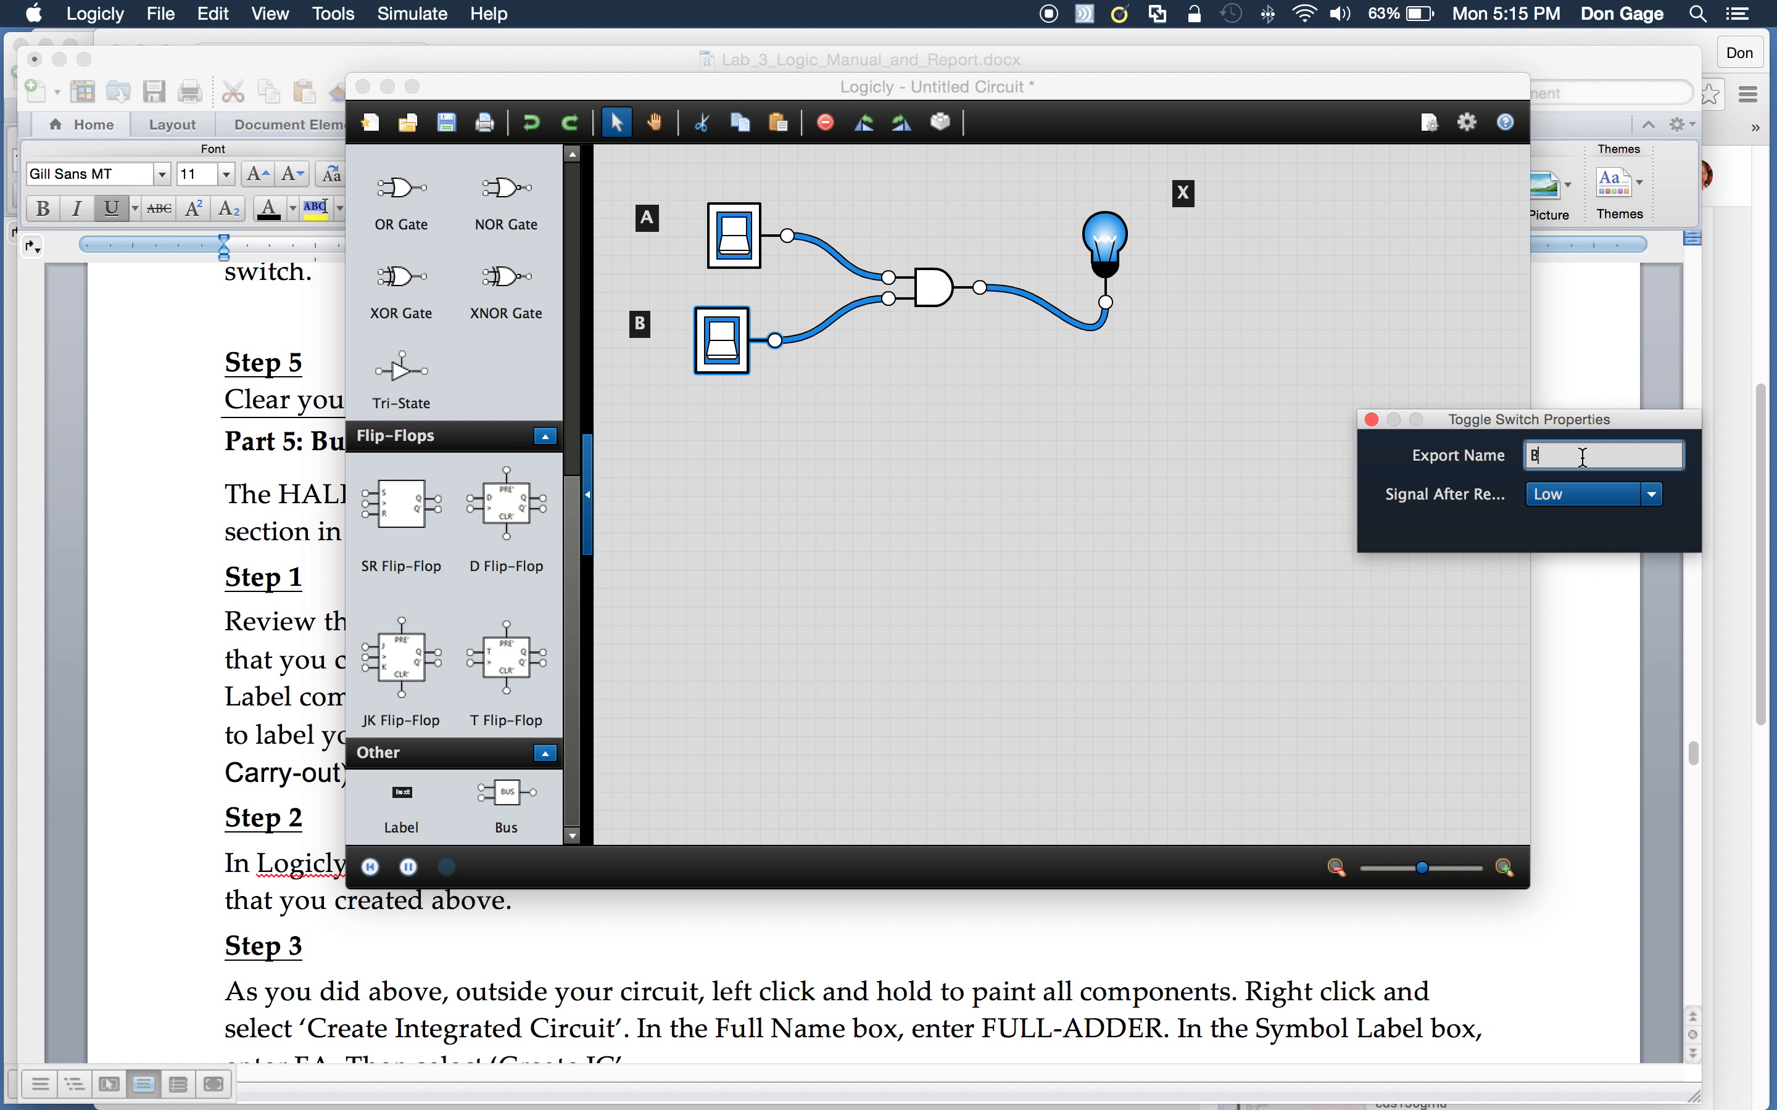
{"action": "type", "text": "B"}
{"action": "left_click", "coordinate": [887, 517]}
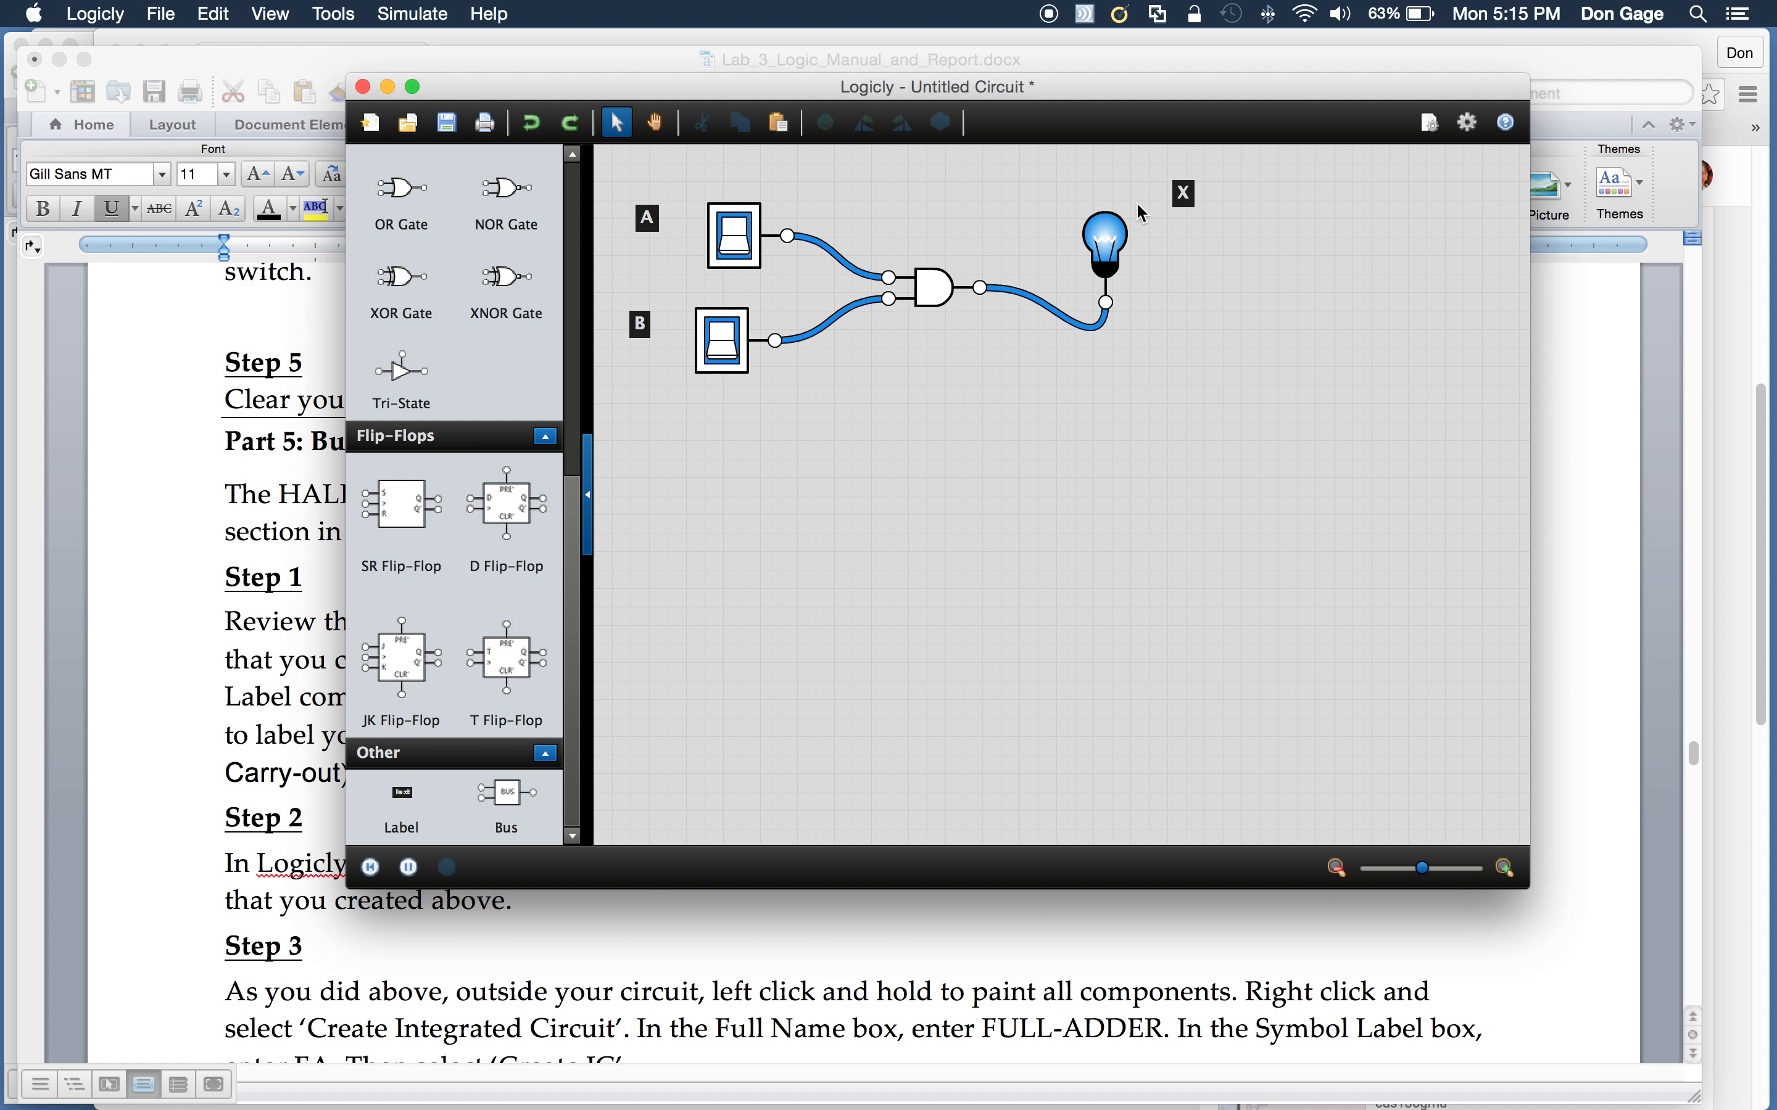
Step: Set the export name of the light bulb to X
{"action": "left_click", "coordinate": [1116, 251]}
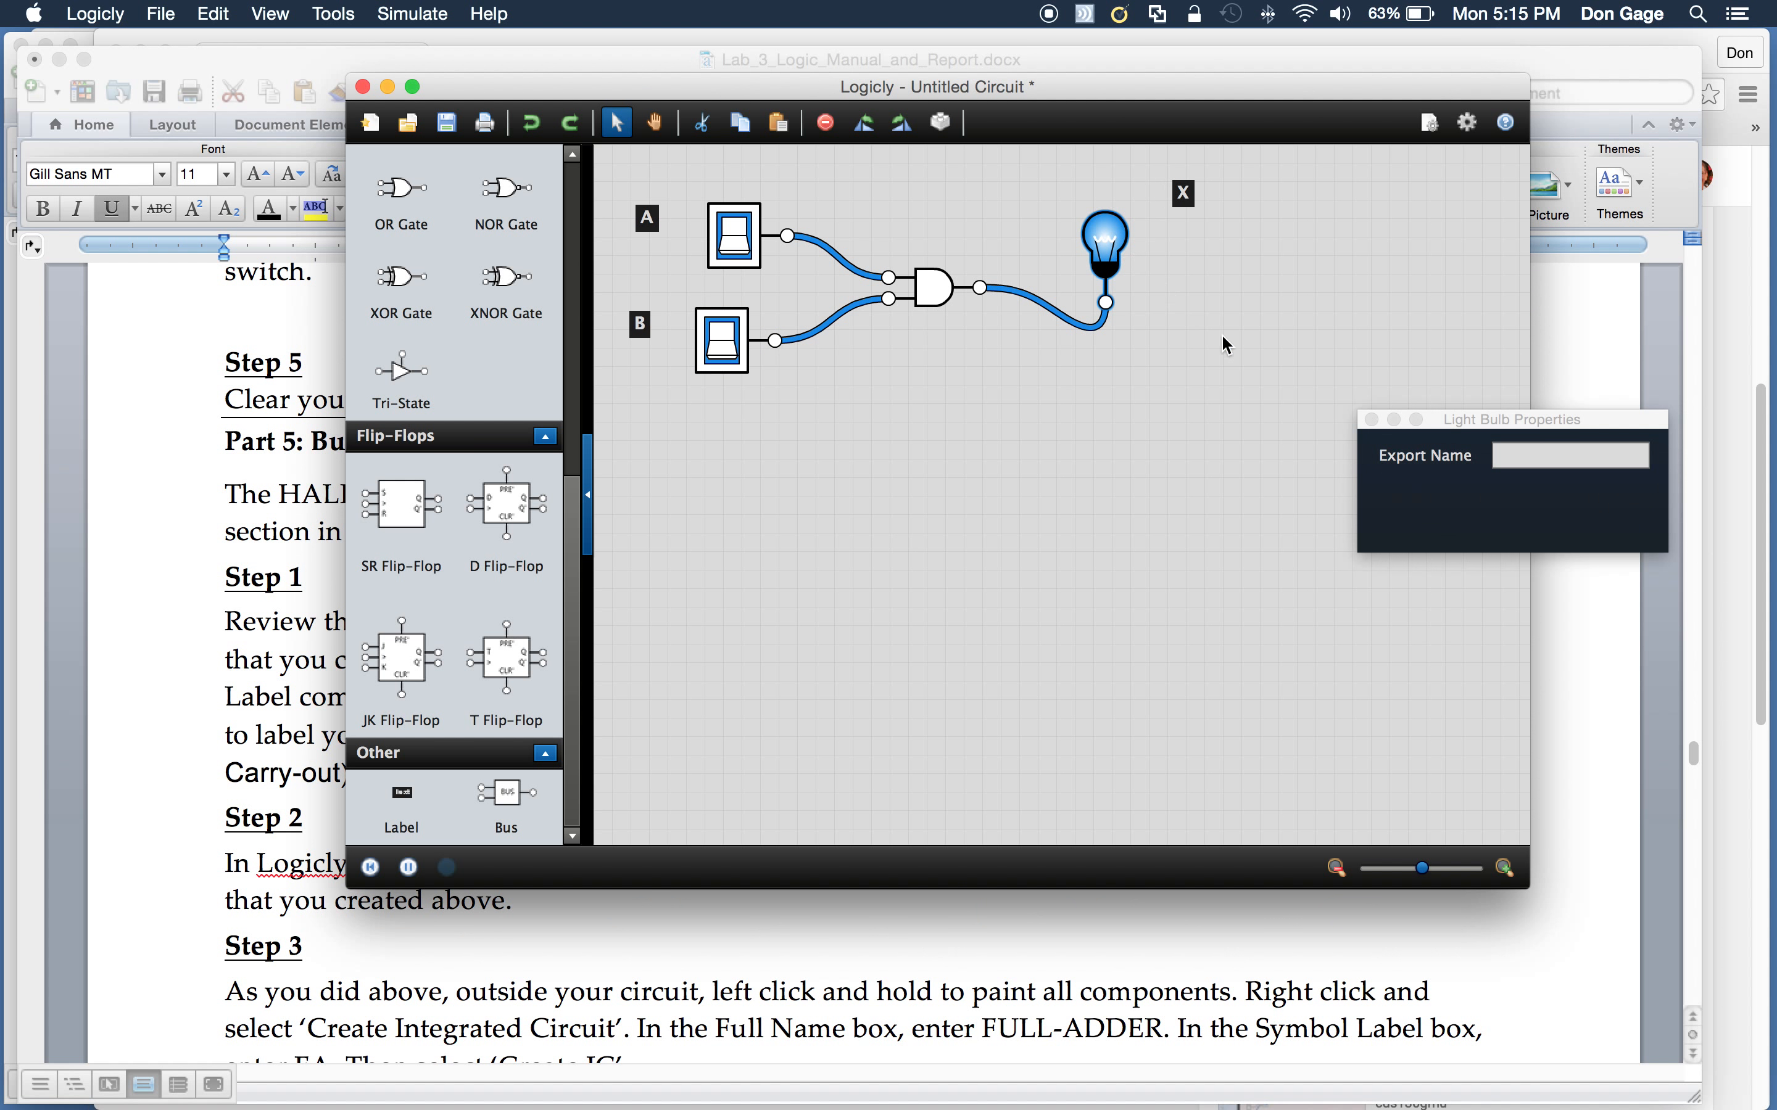
{"action": "left_click", "coordinate": [1540, 456]}
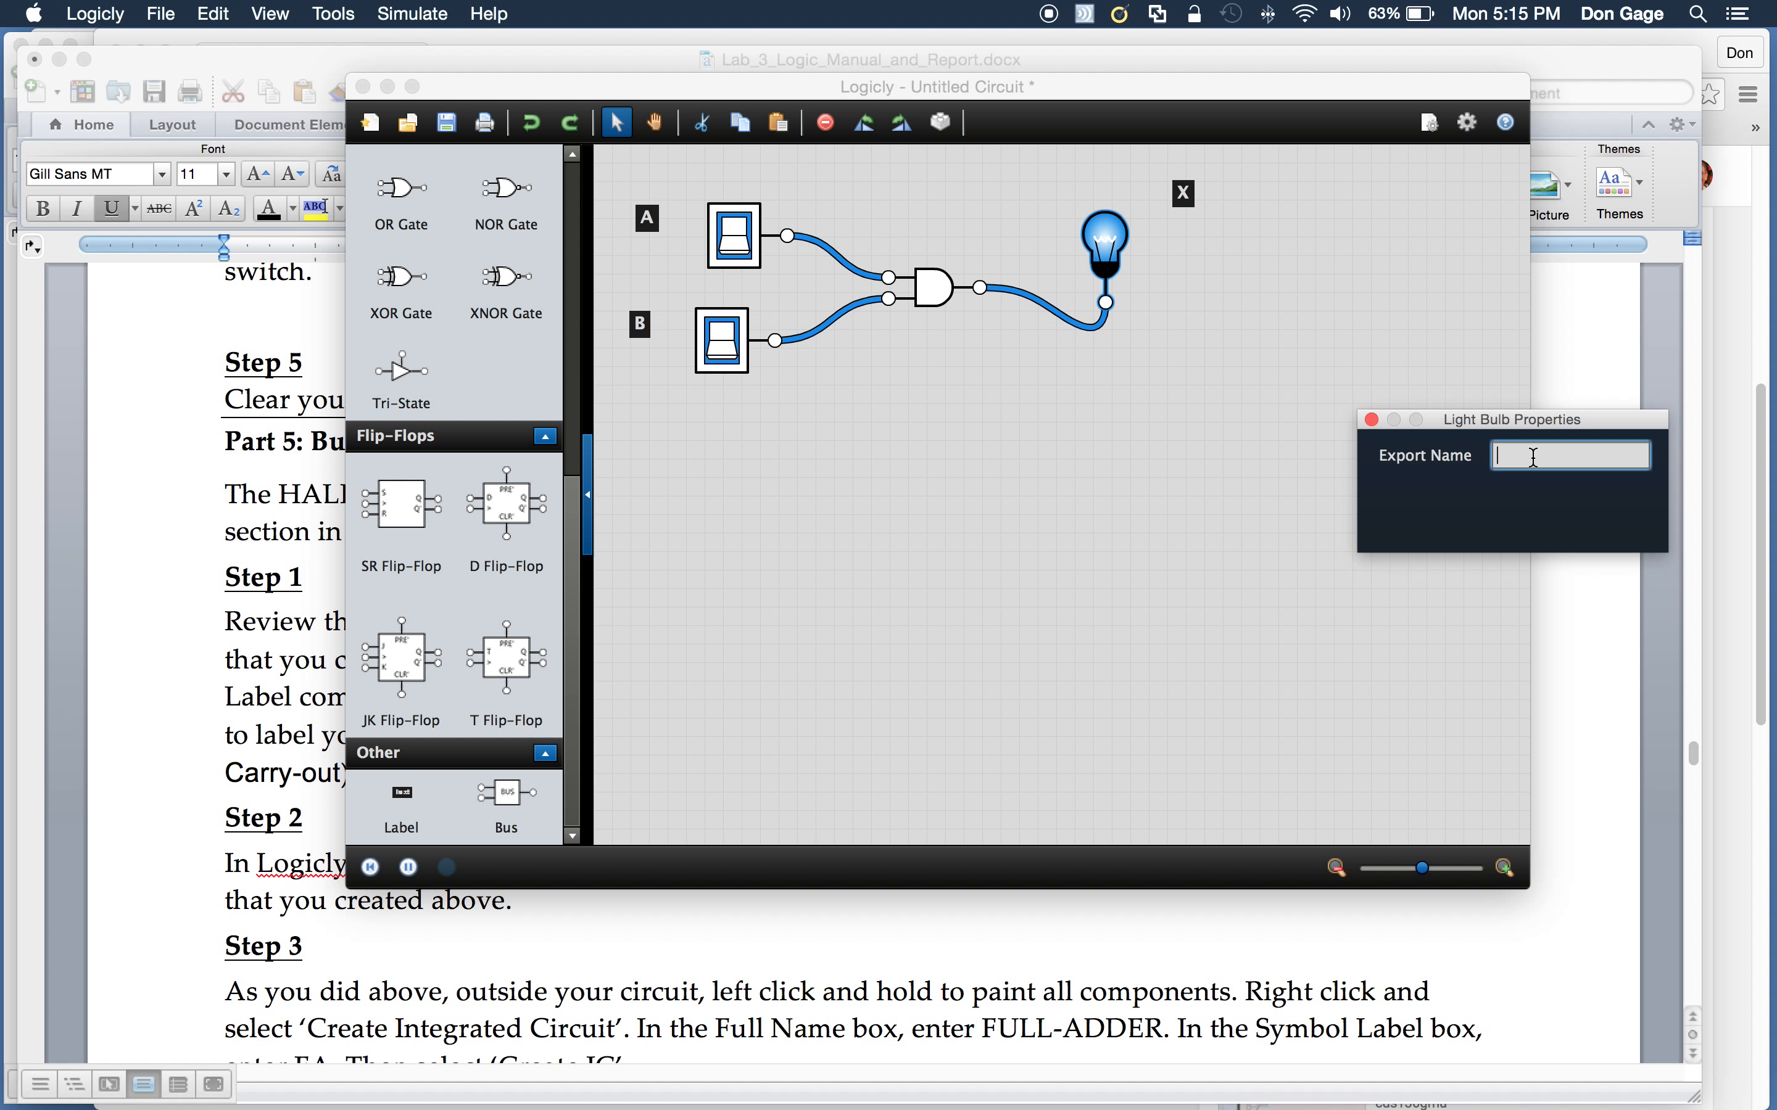
{"action": "left_click", "coordinate": [934, 486]}
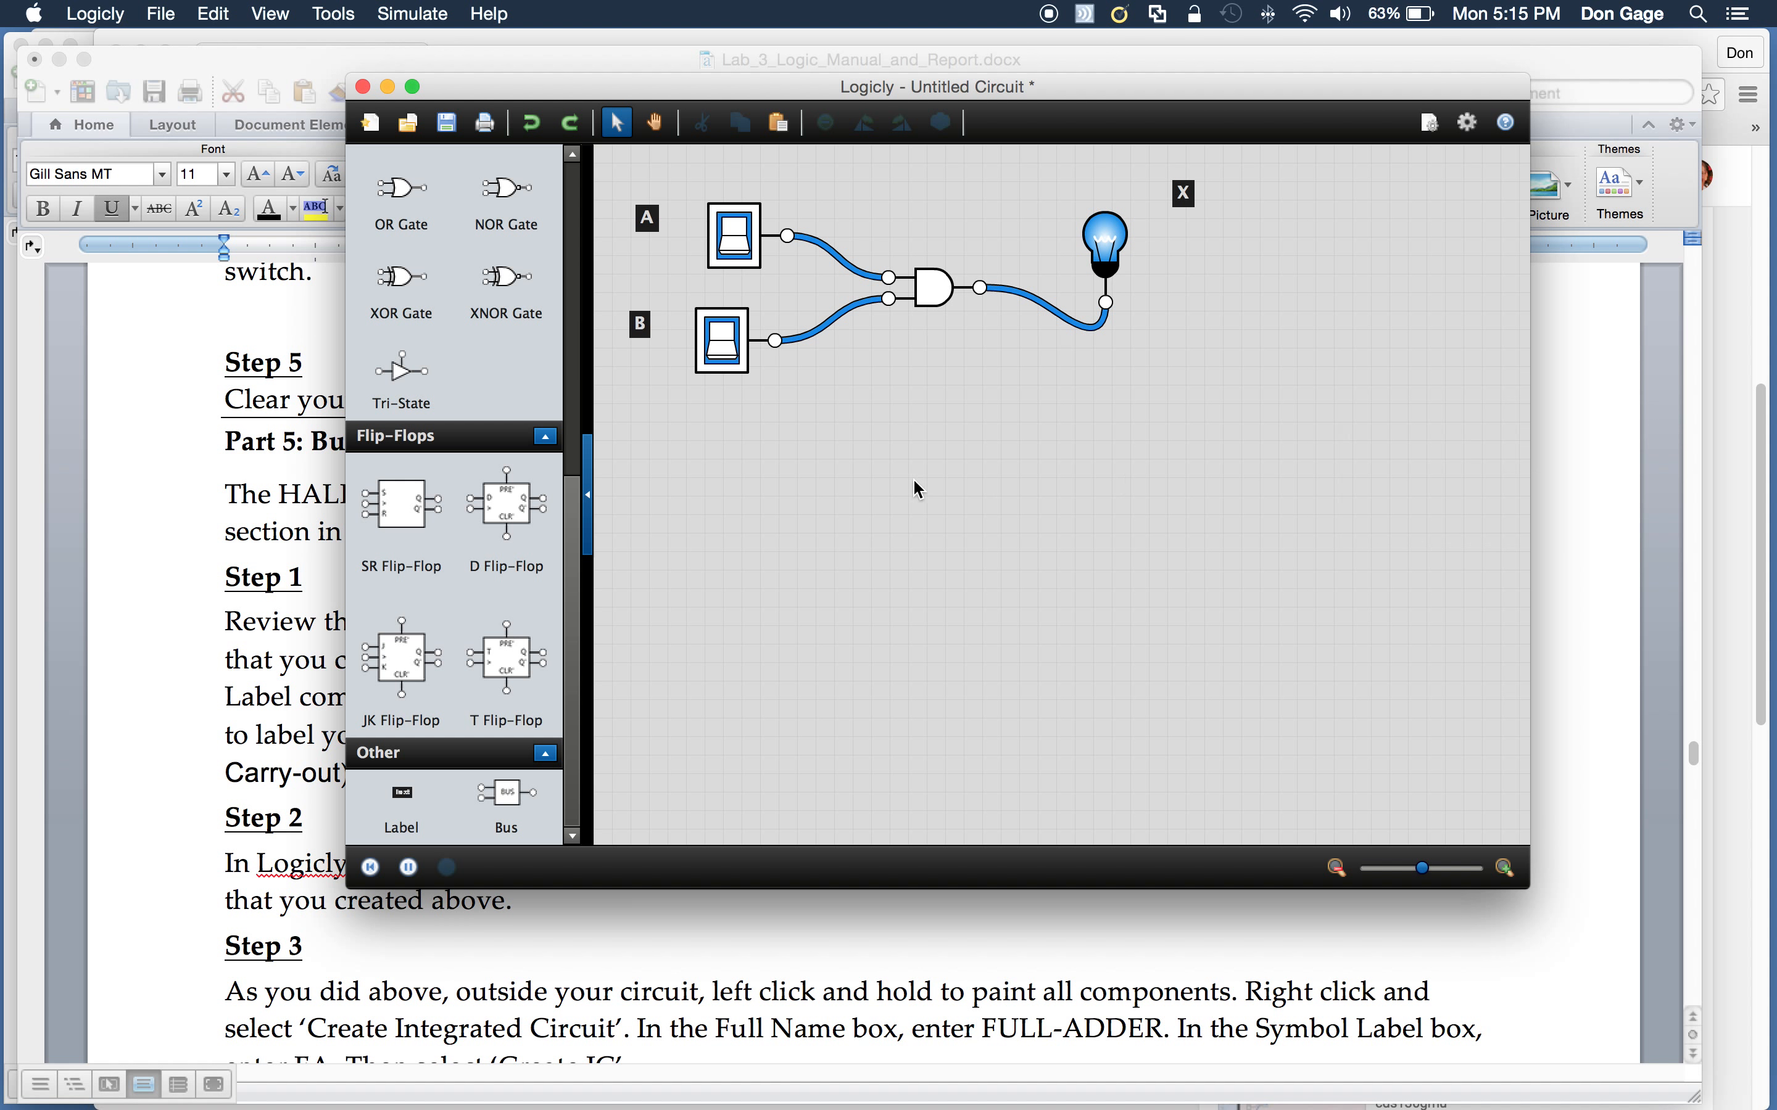
Step: Create an integrated circuit from the entire circuit with the full name AND Gate
{"action": "left_click_drag", "start_coordinate": [608, 162], "coordinate": [1347, 508]}
{"action": "right_click", "coordinate": [945, 294]}
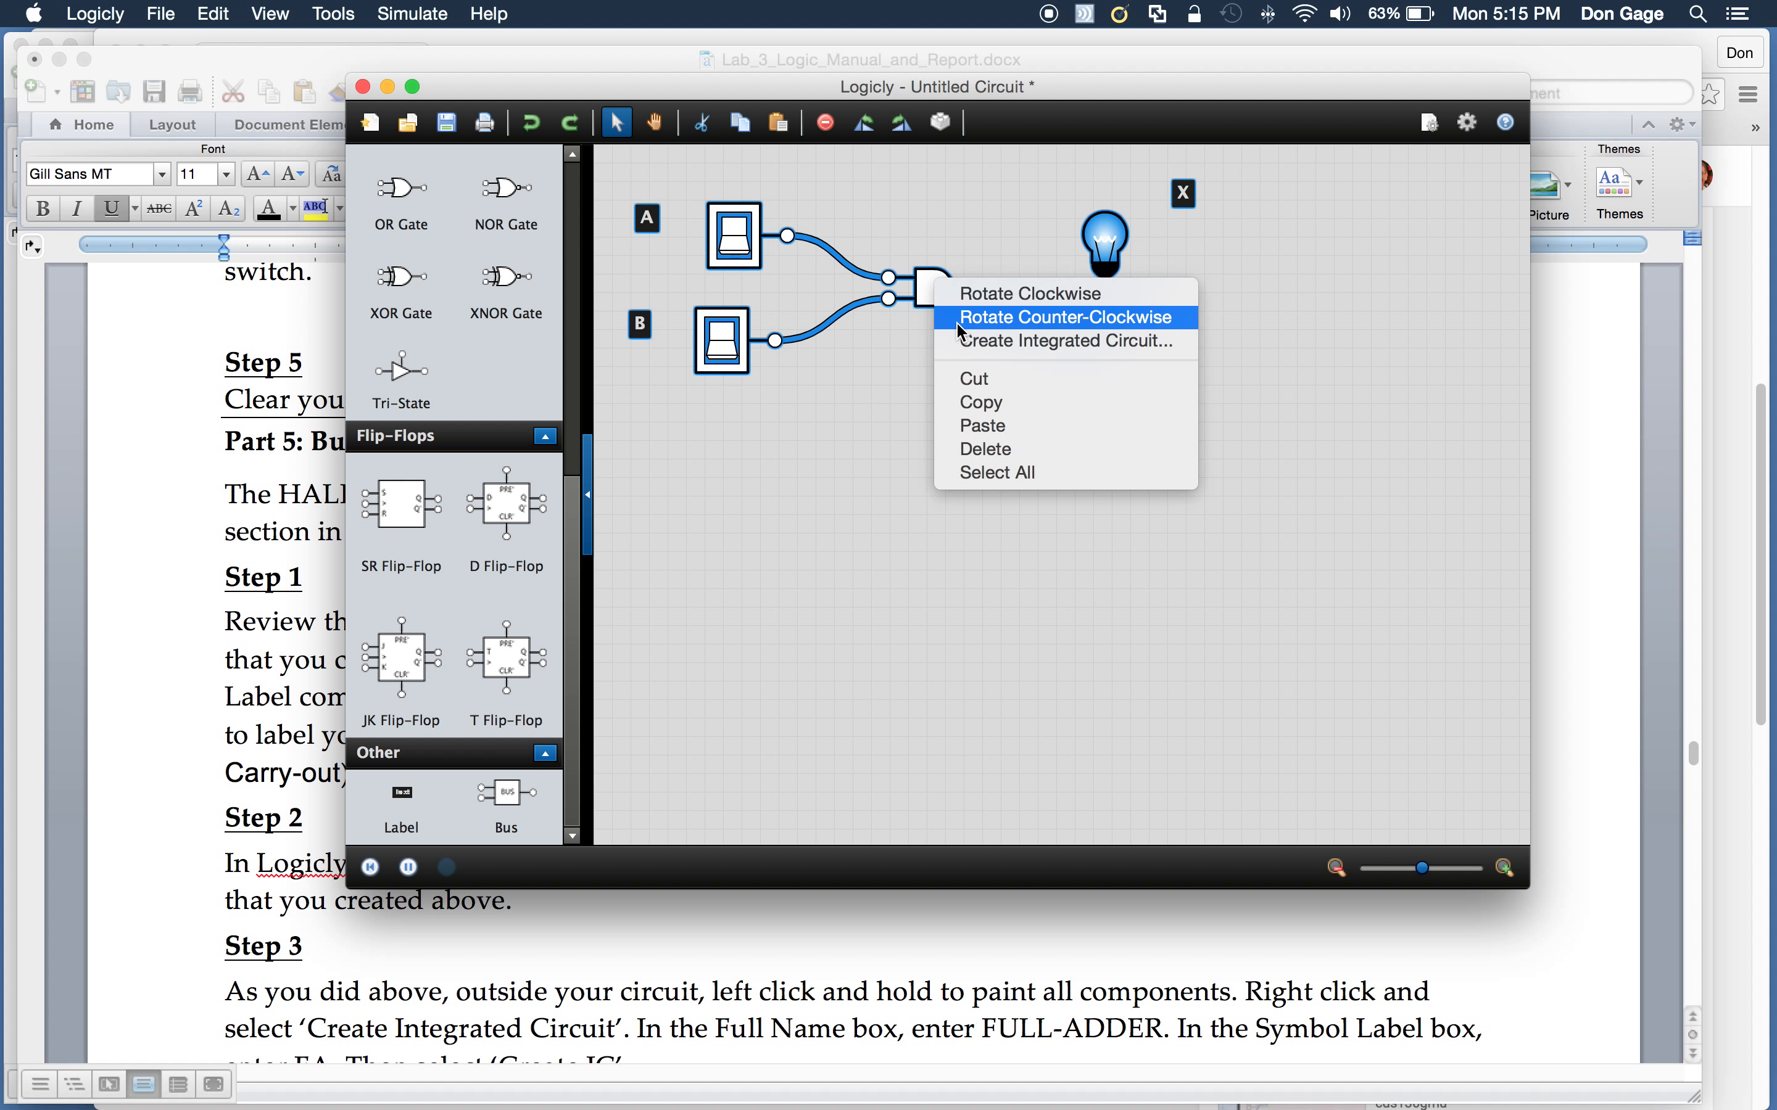
{"action": "left_click", "coordinate": [970, 344]}
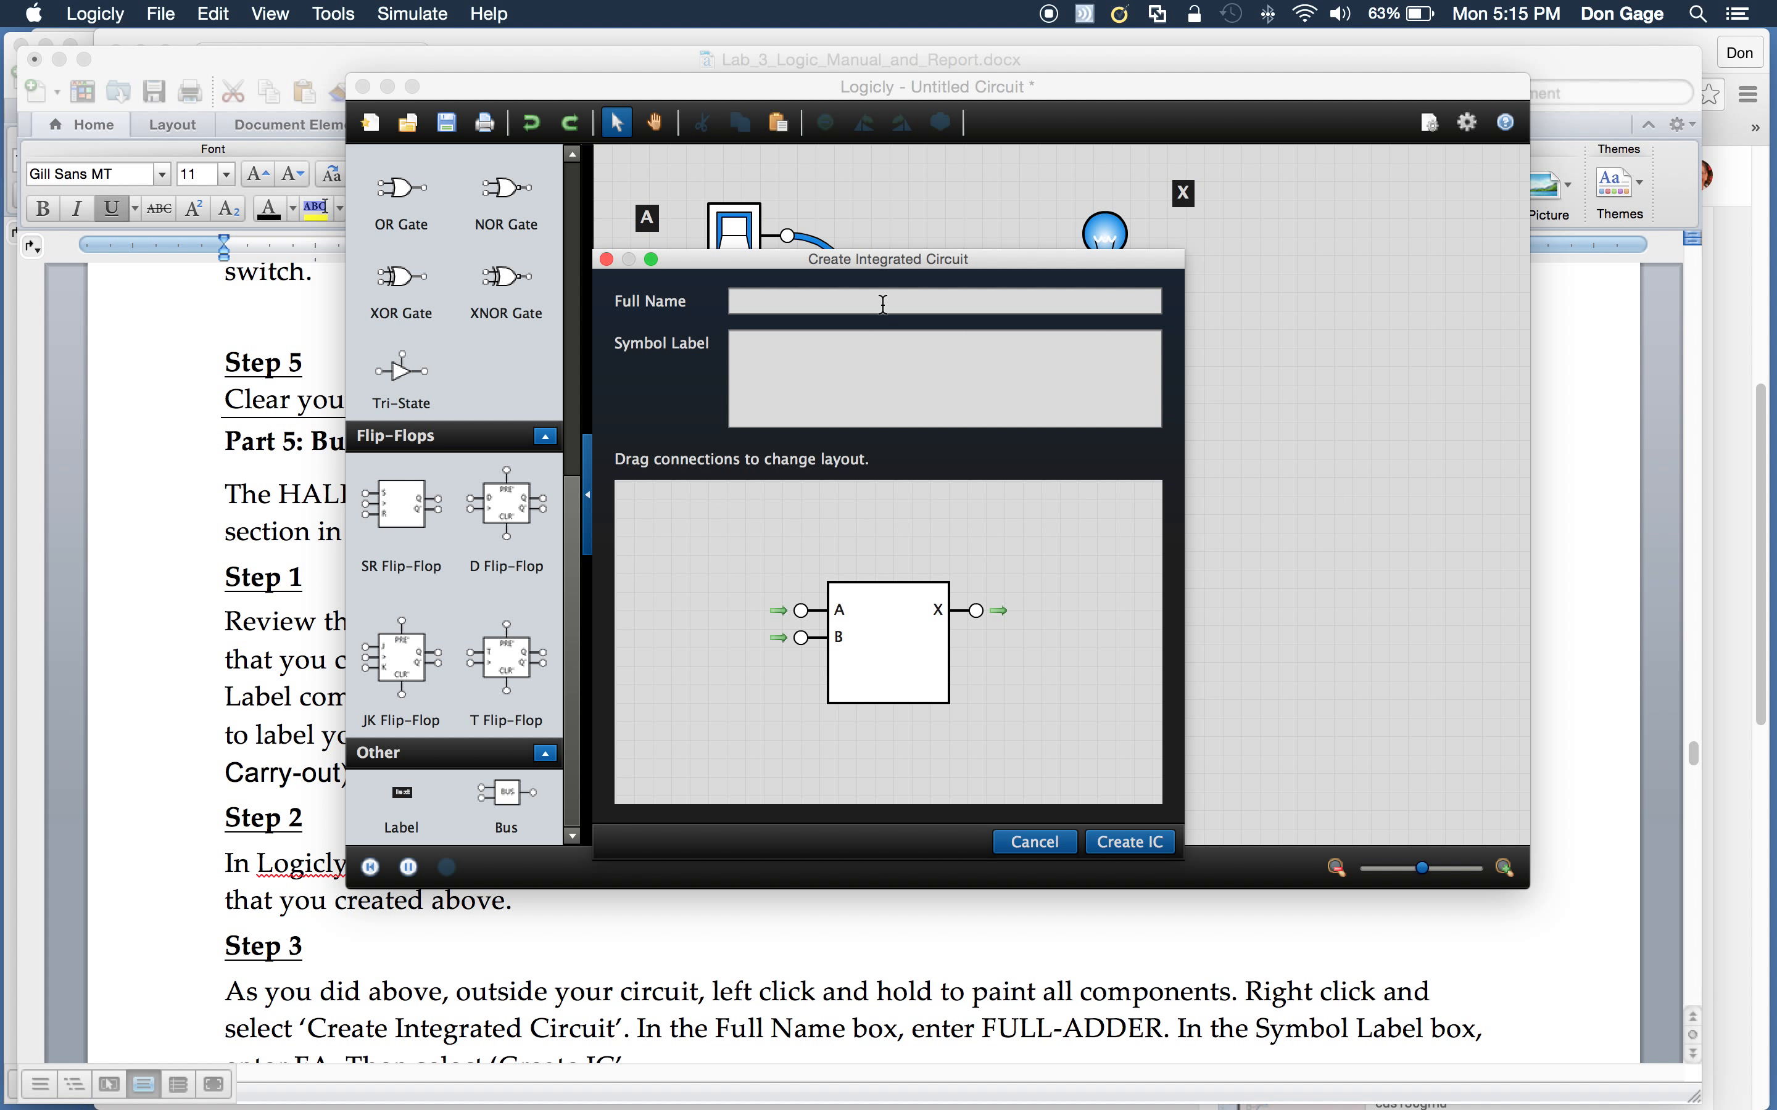
{"action": "left_click", "coordinate": [885, 306]}
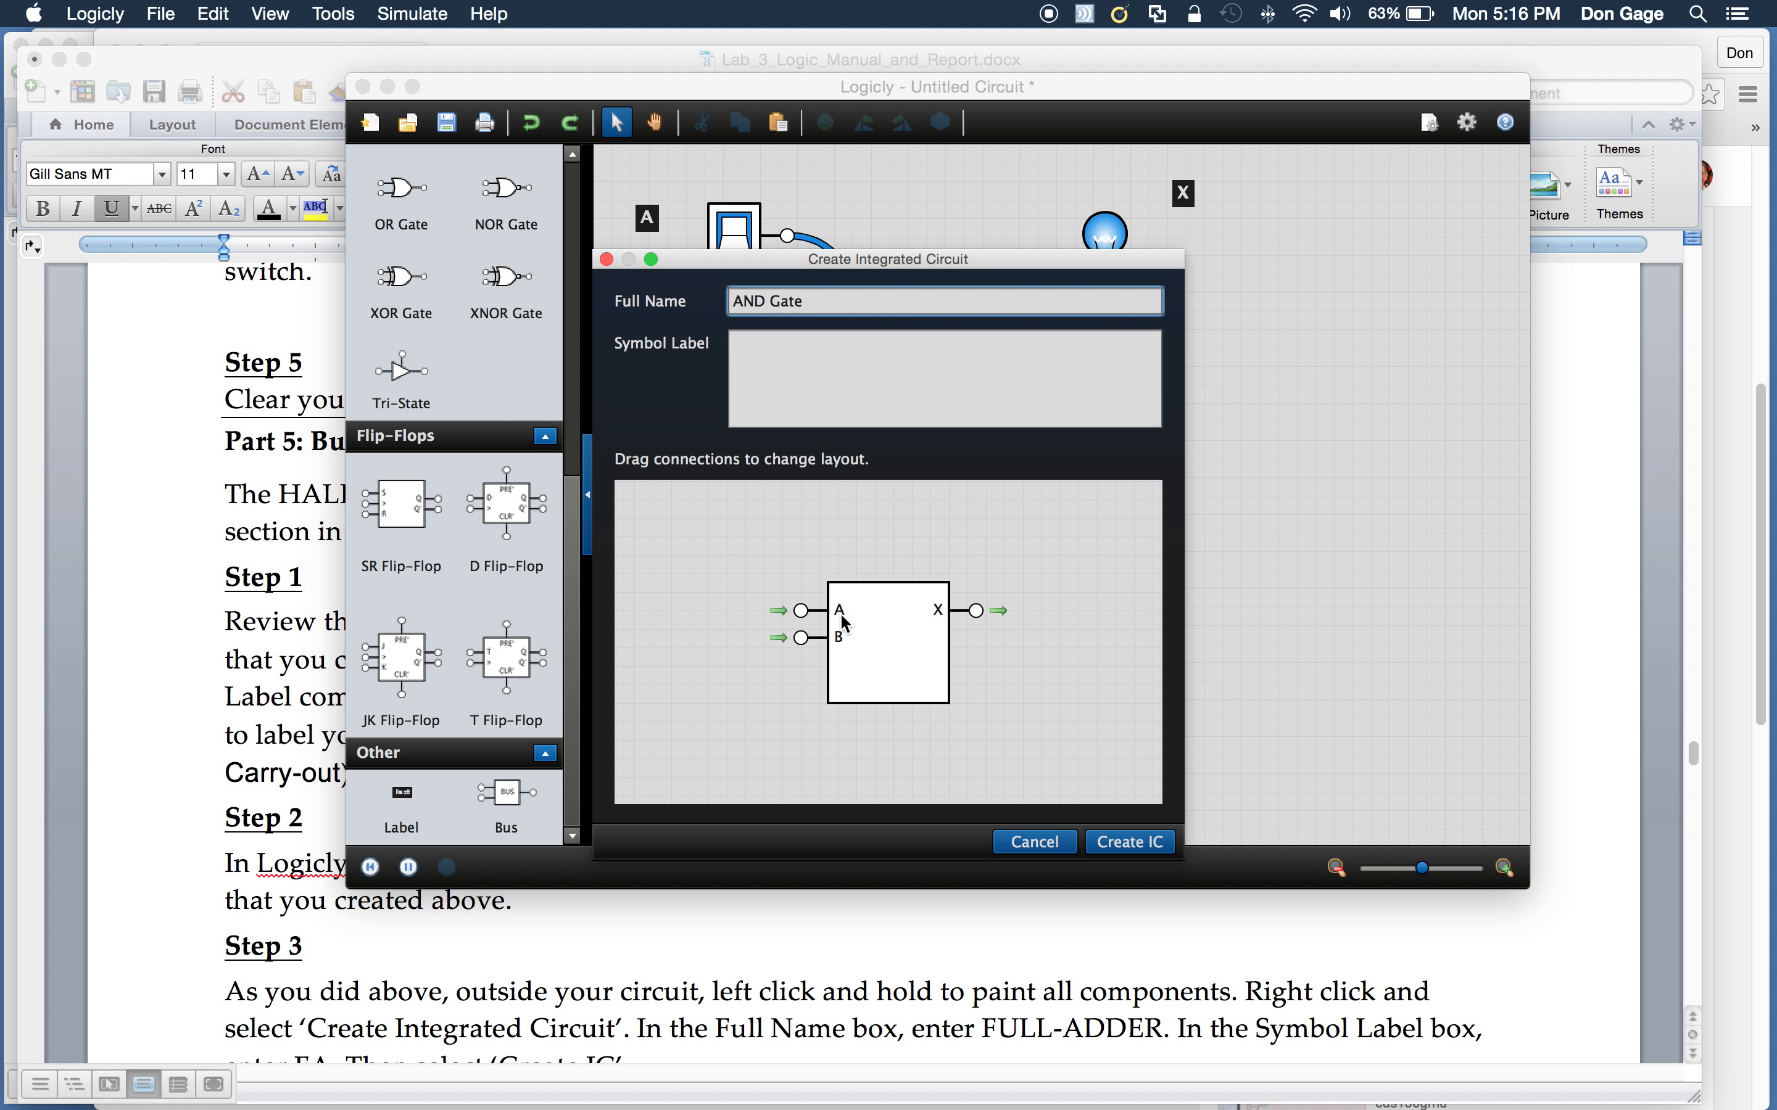
{"action": "left_click", "coordinate": [1139, 843]}
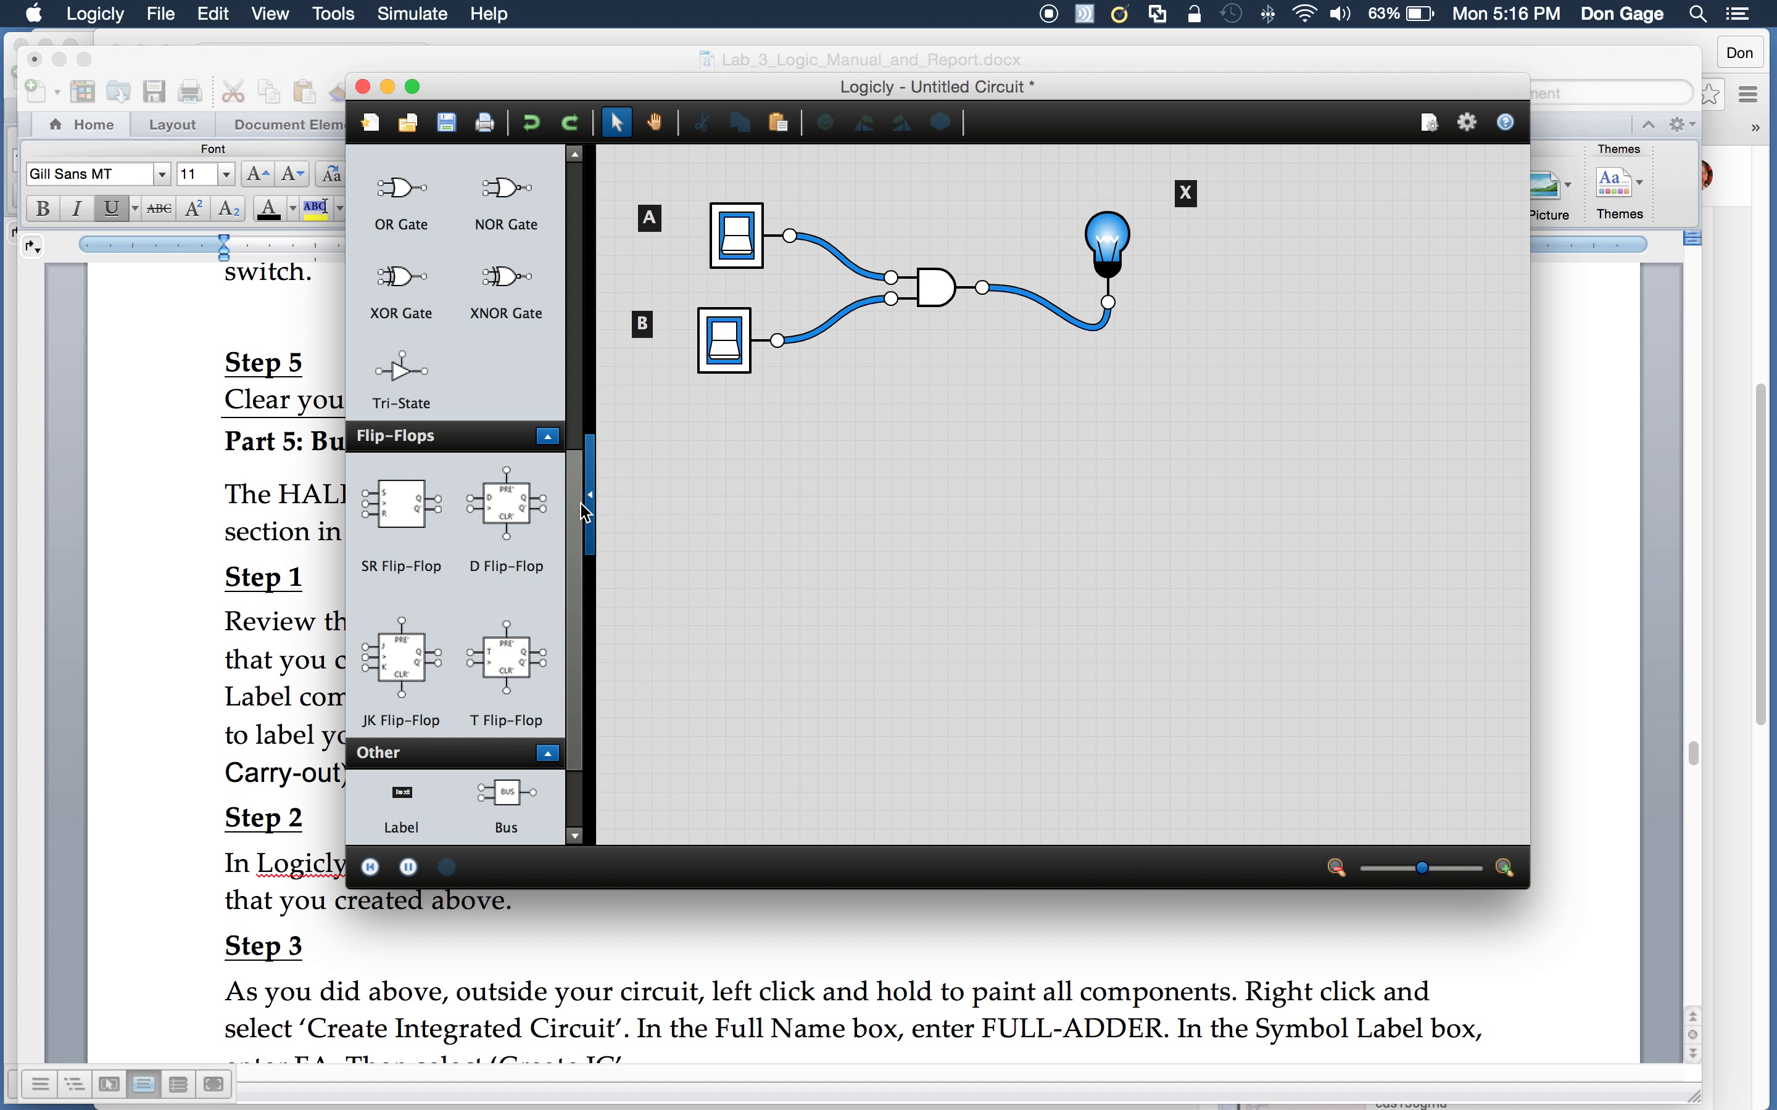
Step: Place the custom AND Gate component below the original circuit and open it to view its internal circuit
{"action": "left_click_drag", "start_coordinate": [577, 500], "coordinate": [572, 633]}
{"action": "left_click_drag", "start_coordinate": [402, 788], "coordinate": [939, 500]}
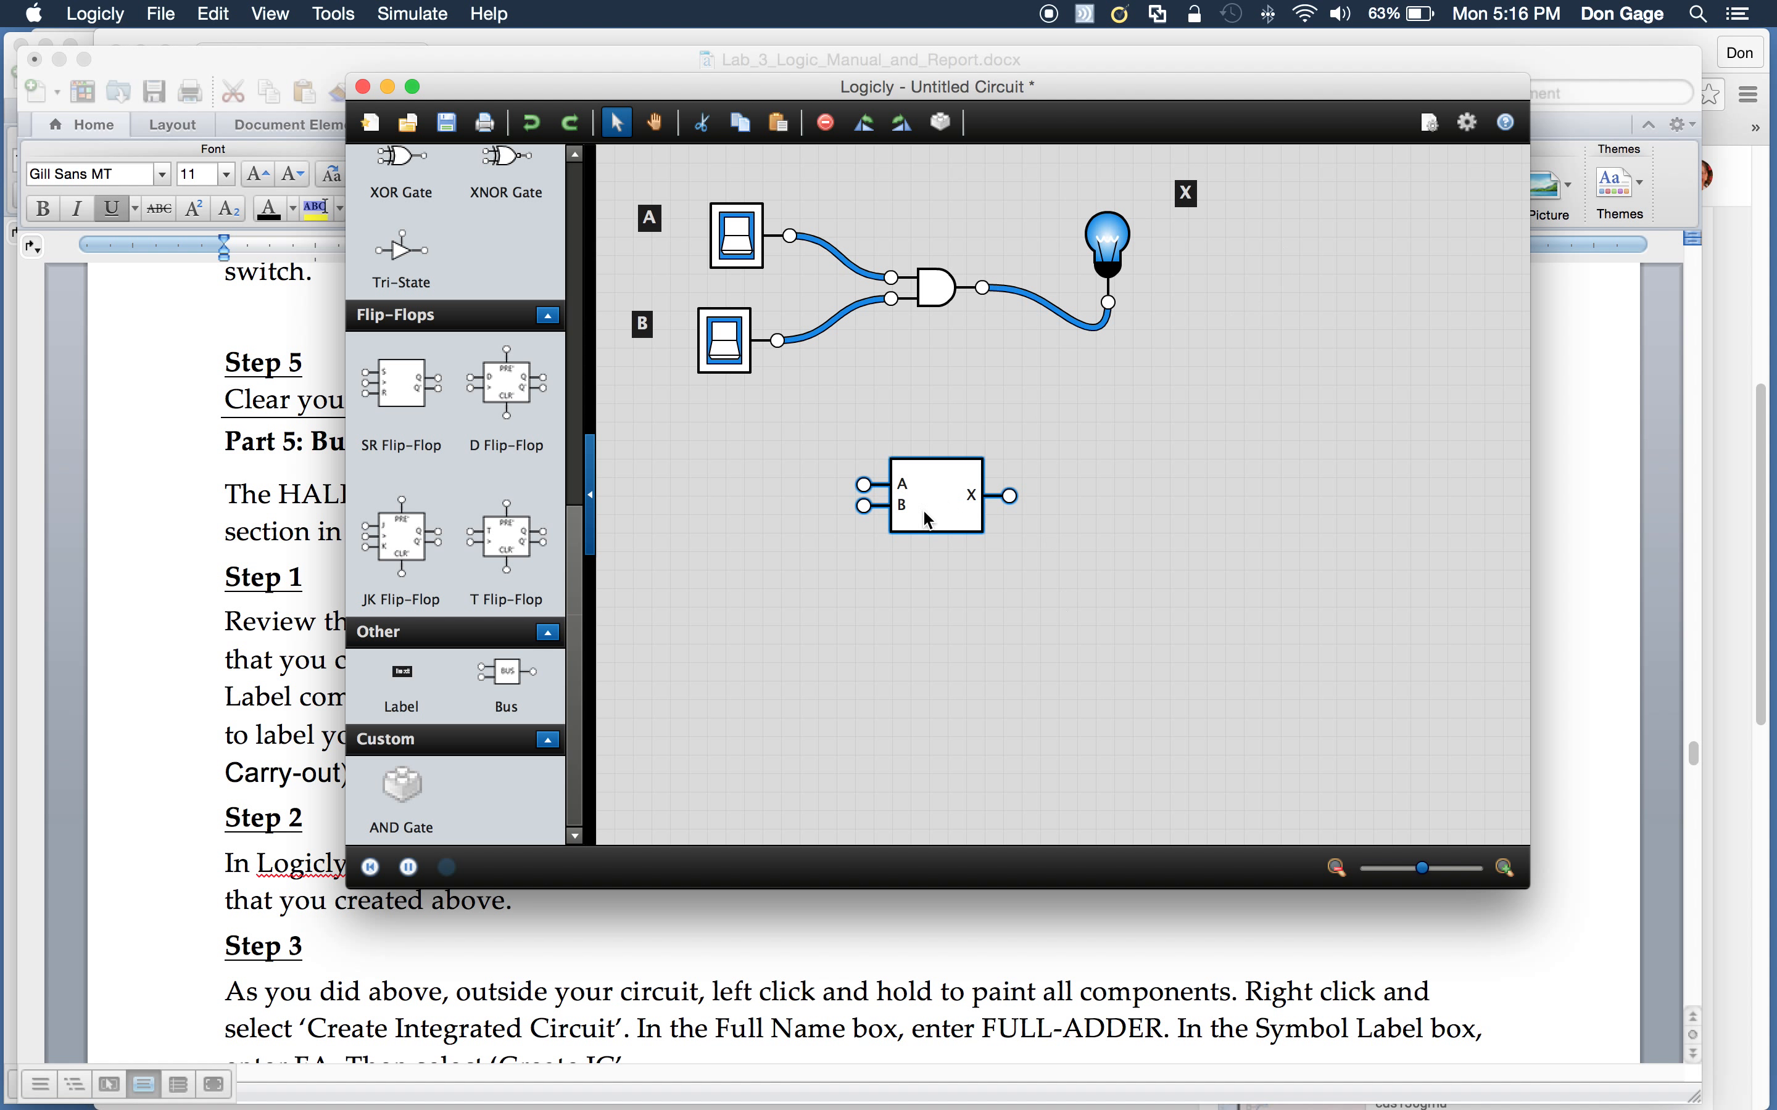
{"action": "double_click", "coordinate": [932, 496]}
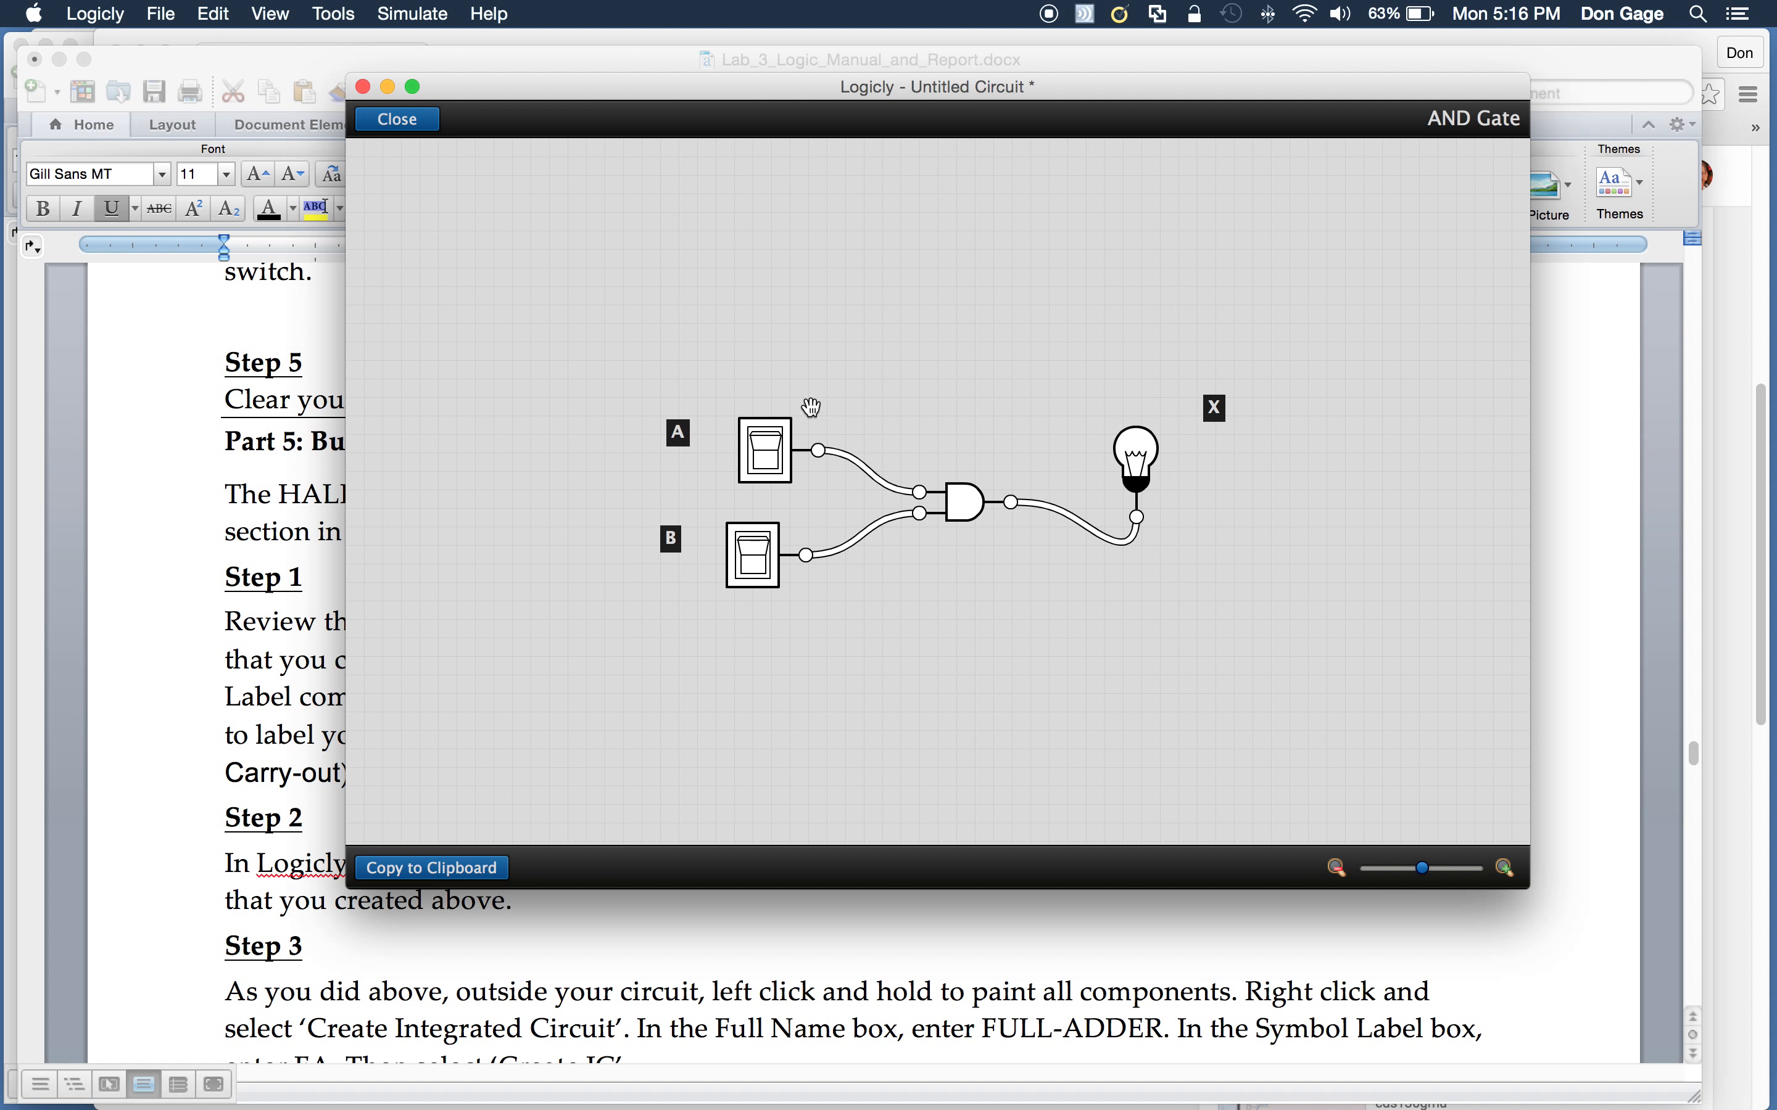
Step: Close the internal circuit view and delete the custom AND Gate component from the canvas, leaving the original circuit in place
{"action": "left_click", "coordinate": [411, 120]}
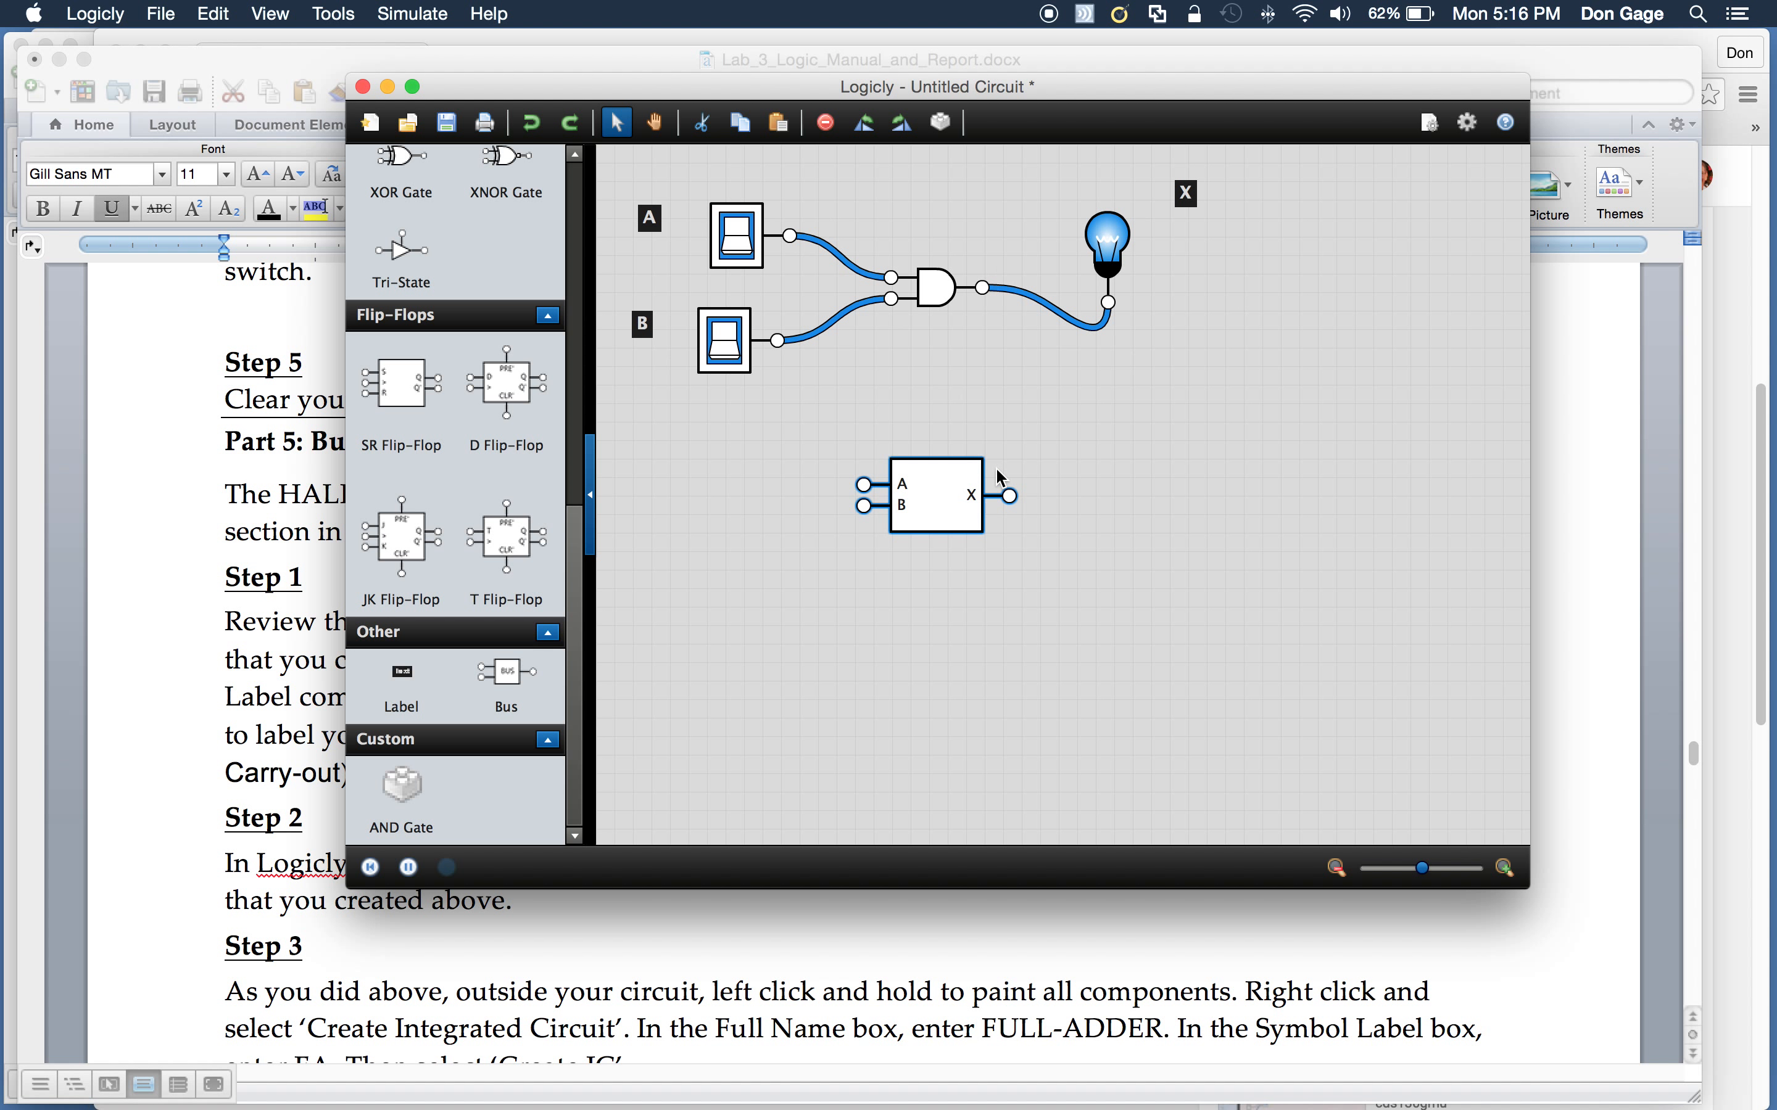
{"action": "left_click_drag", "start_coordinate": [965, 482], "coordinate": [967, 716]}
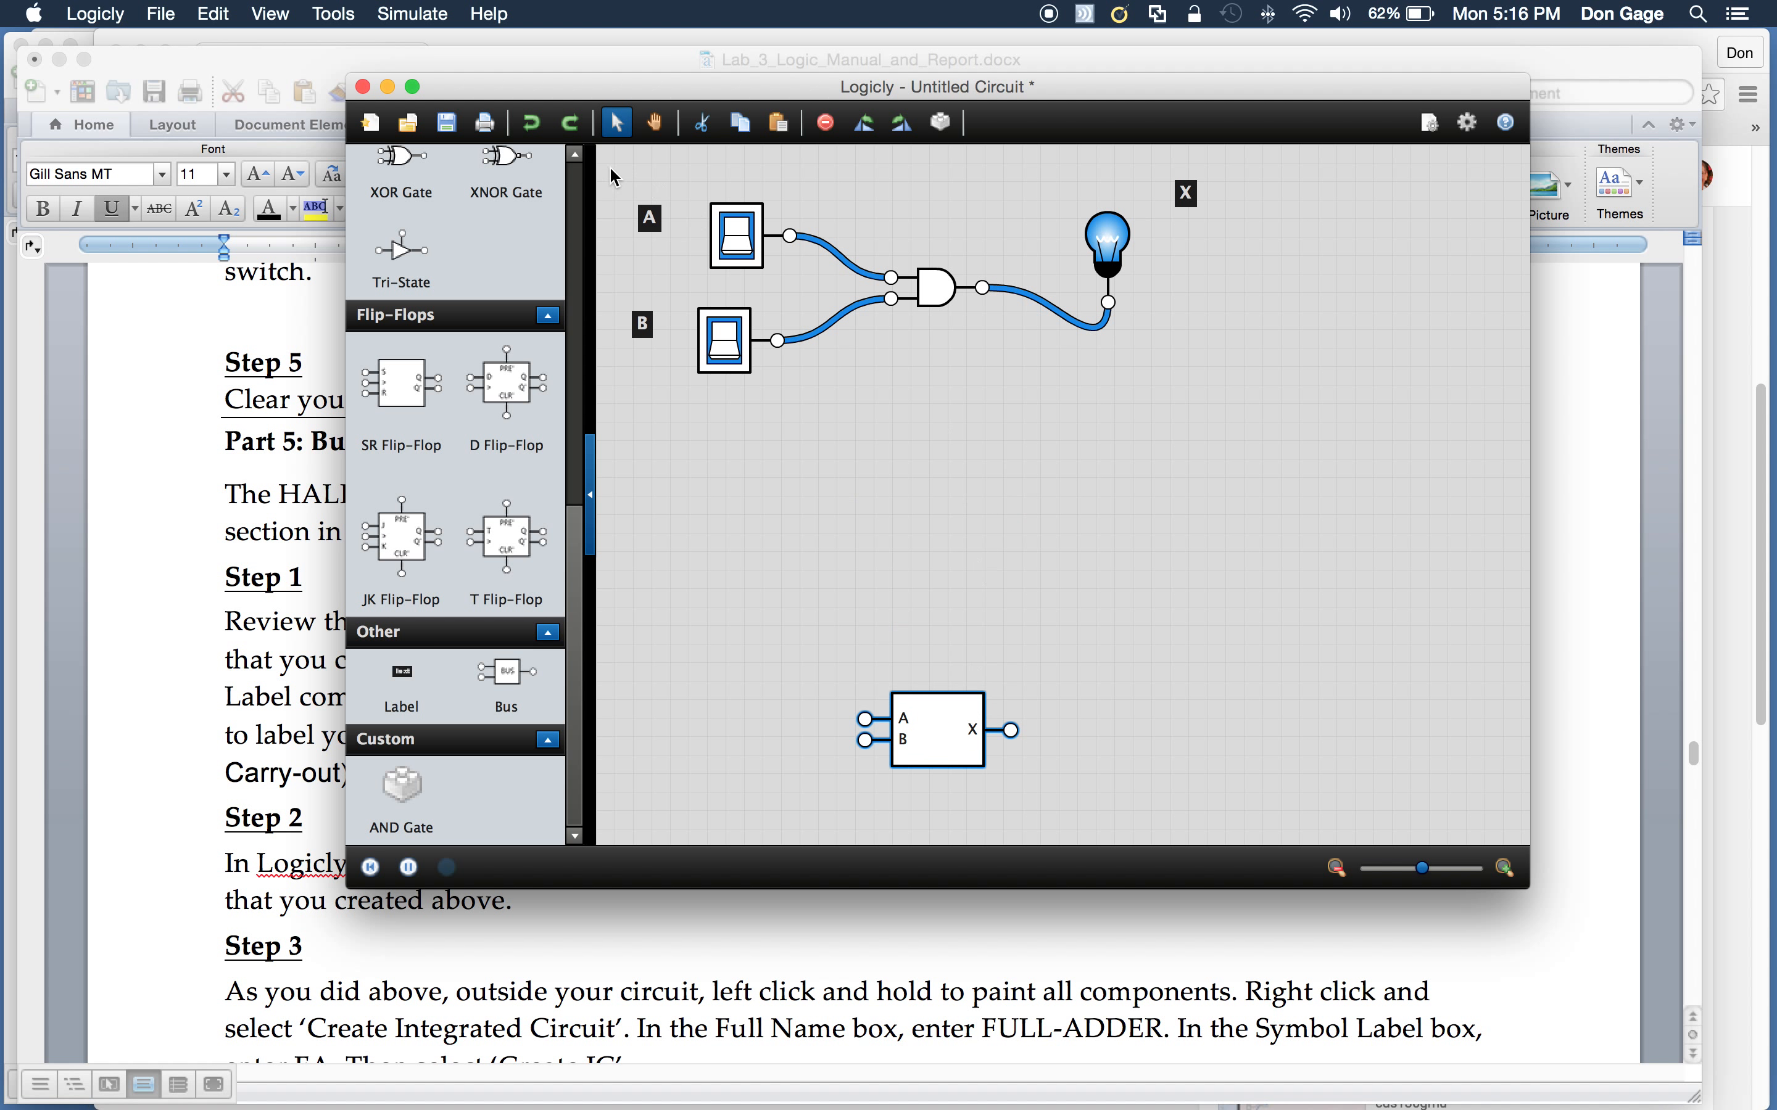
{"action": "left_click", "coordinate": [731, 482]}
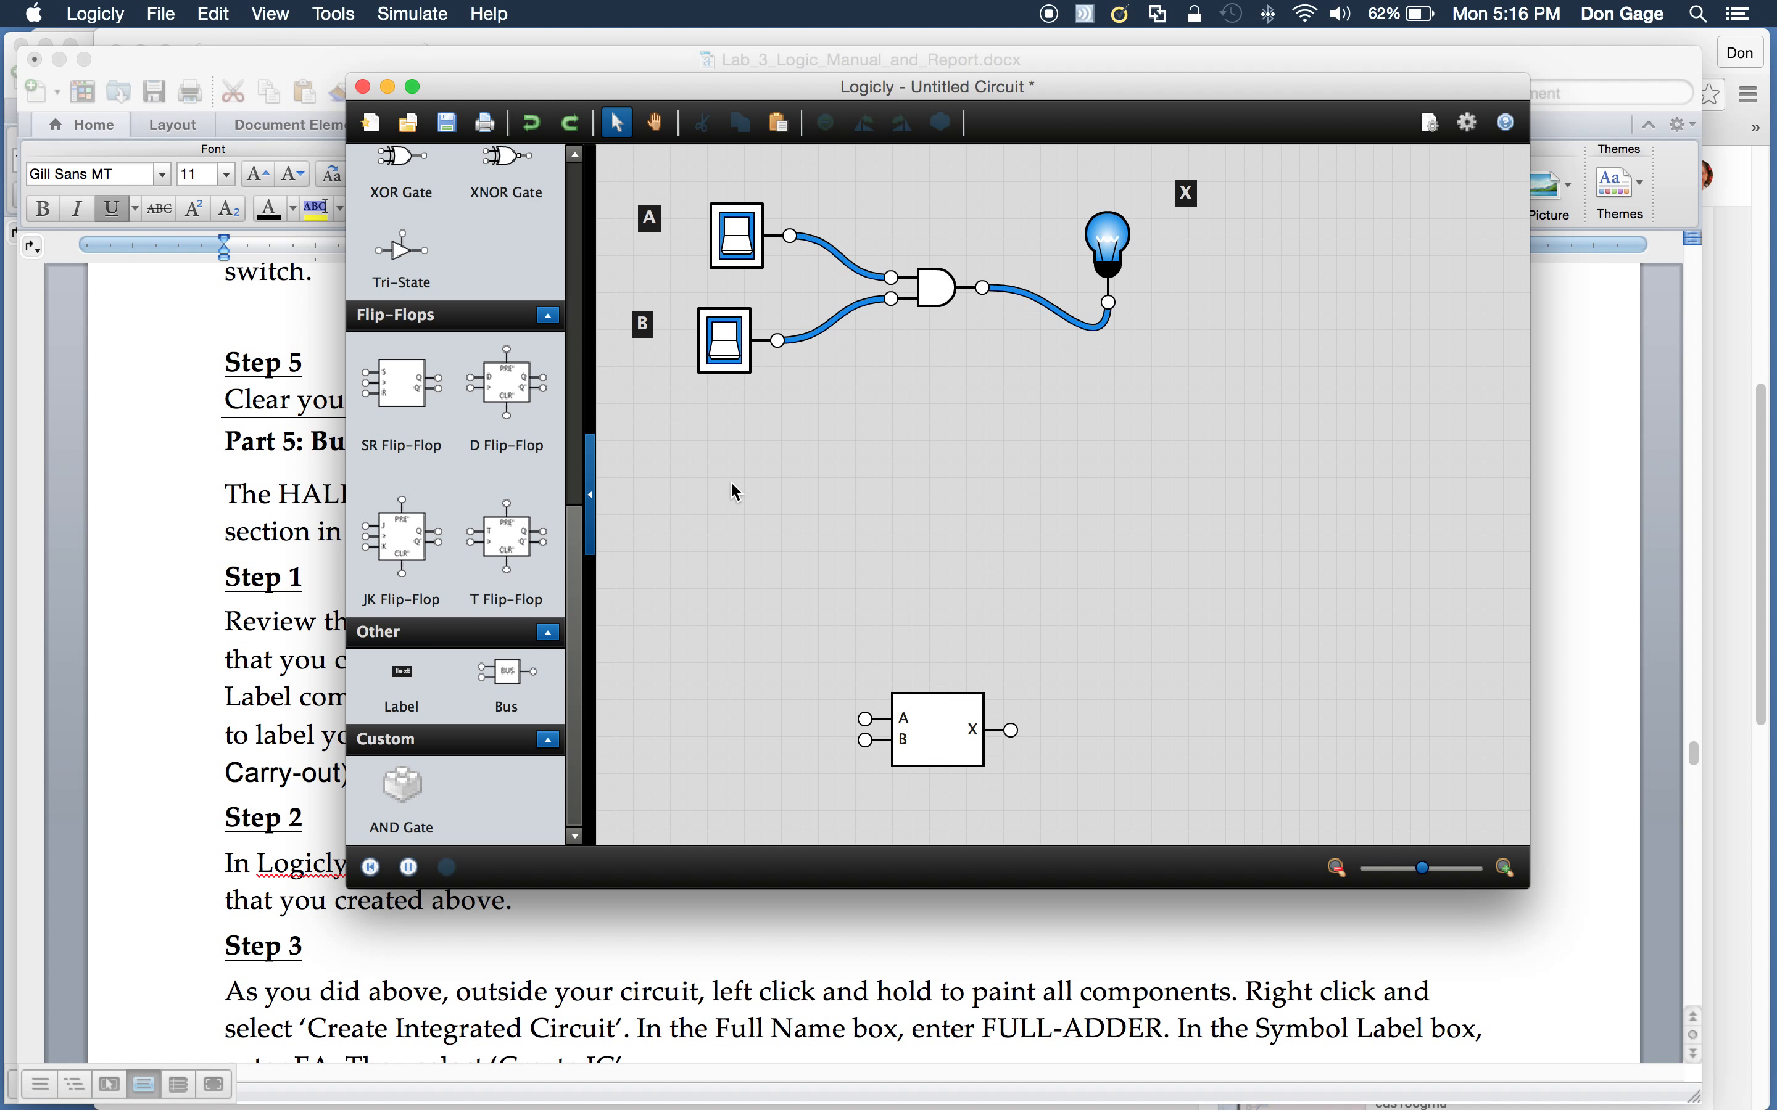
{"action": "left_click", "coordinate": [932, 728]}
{"action": "key", "text": "Delete"}
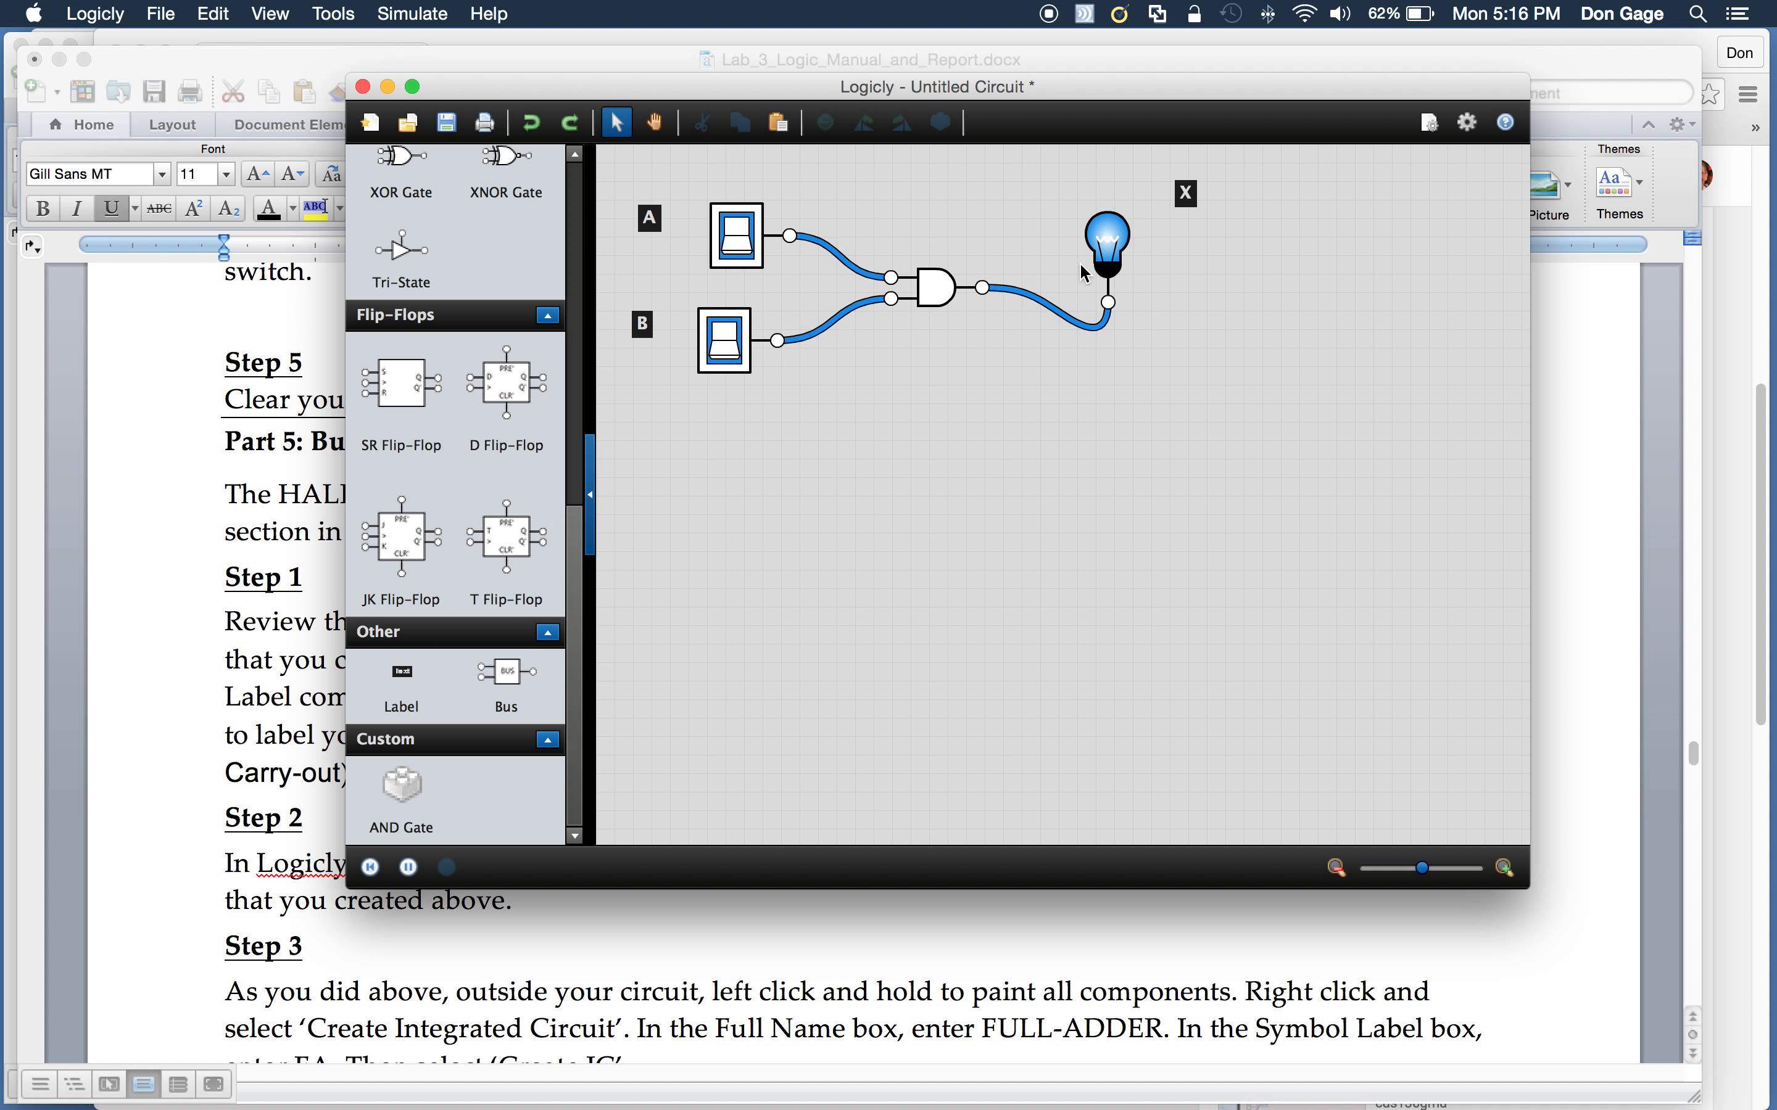
{"action": "left_click", "coordinate": [184, 16]}
{"action": "left_click", "coordinate": [198, 121]}
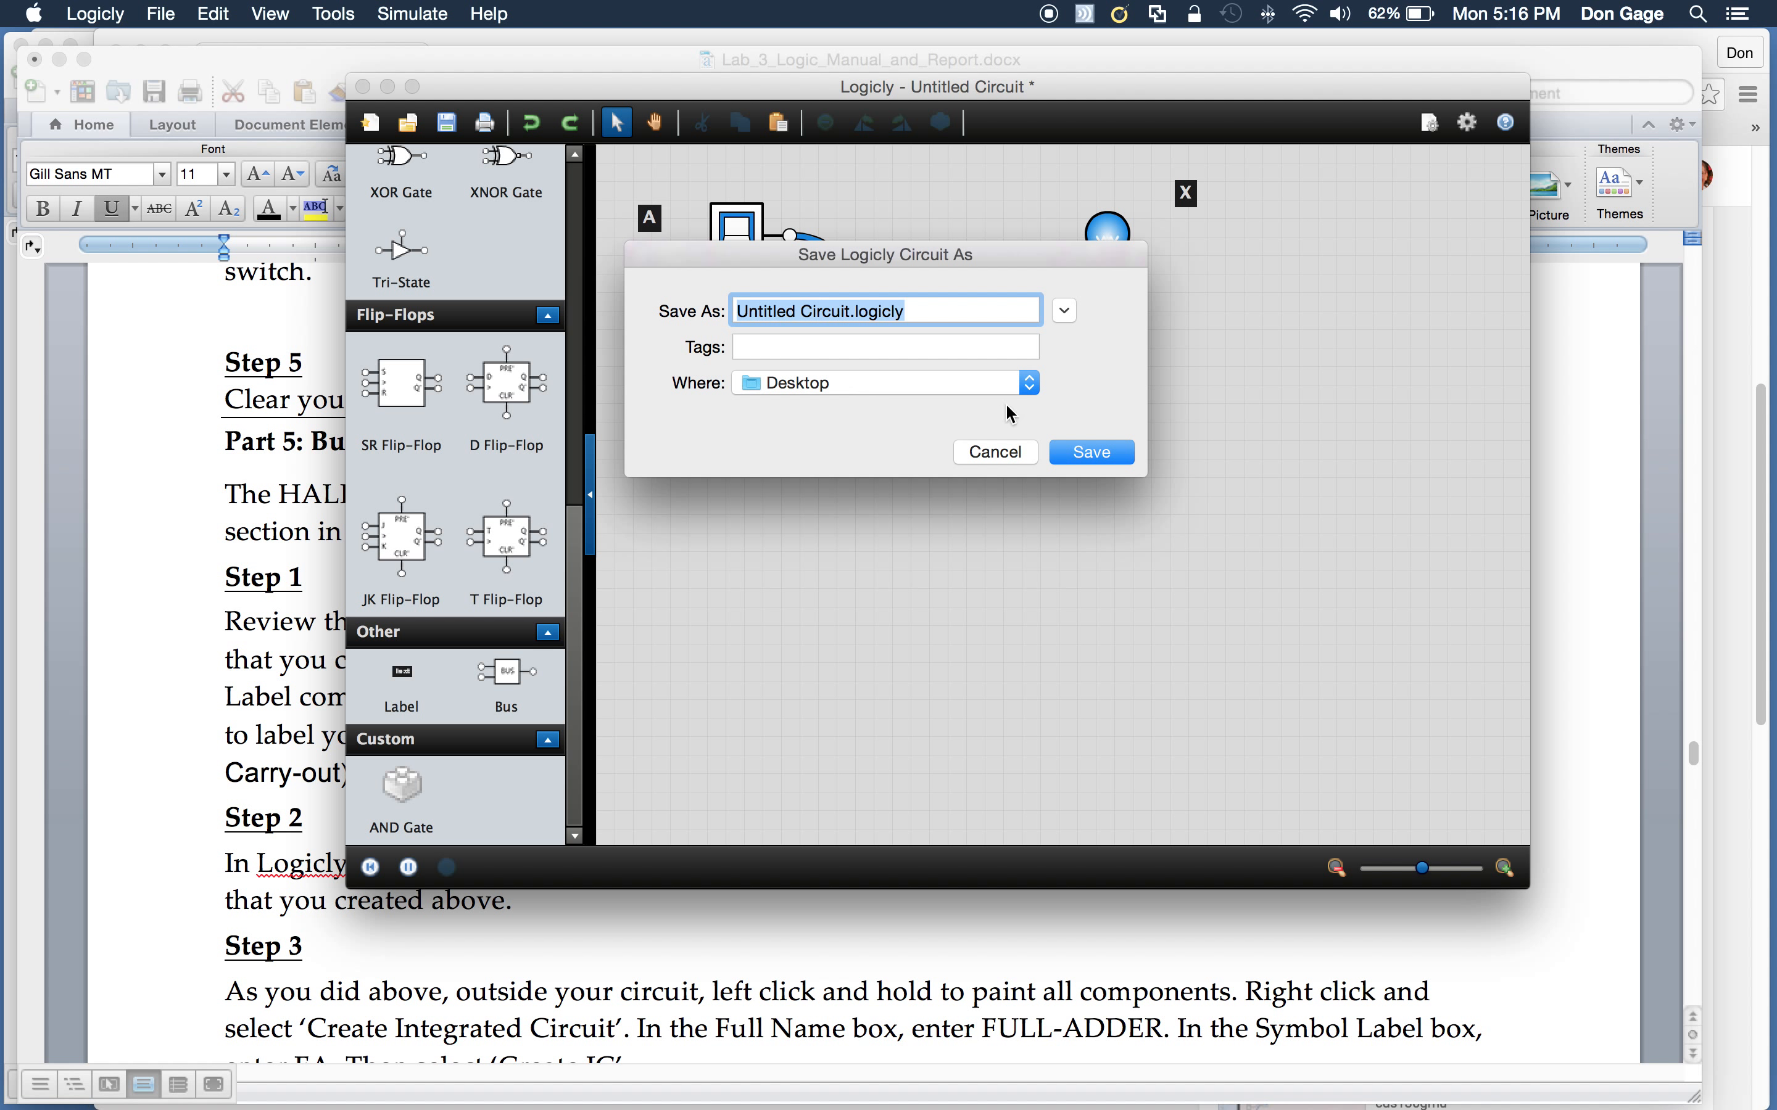
{"action": "left_click", "coordinate": [1025, 439]}
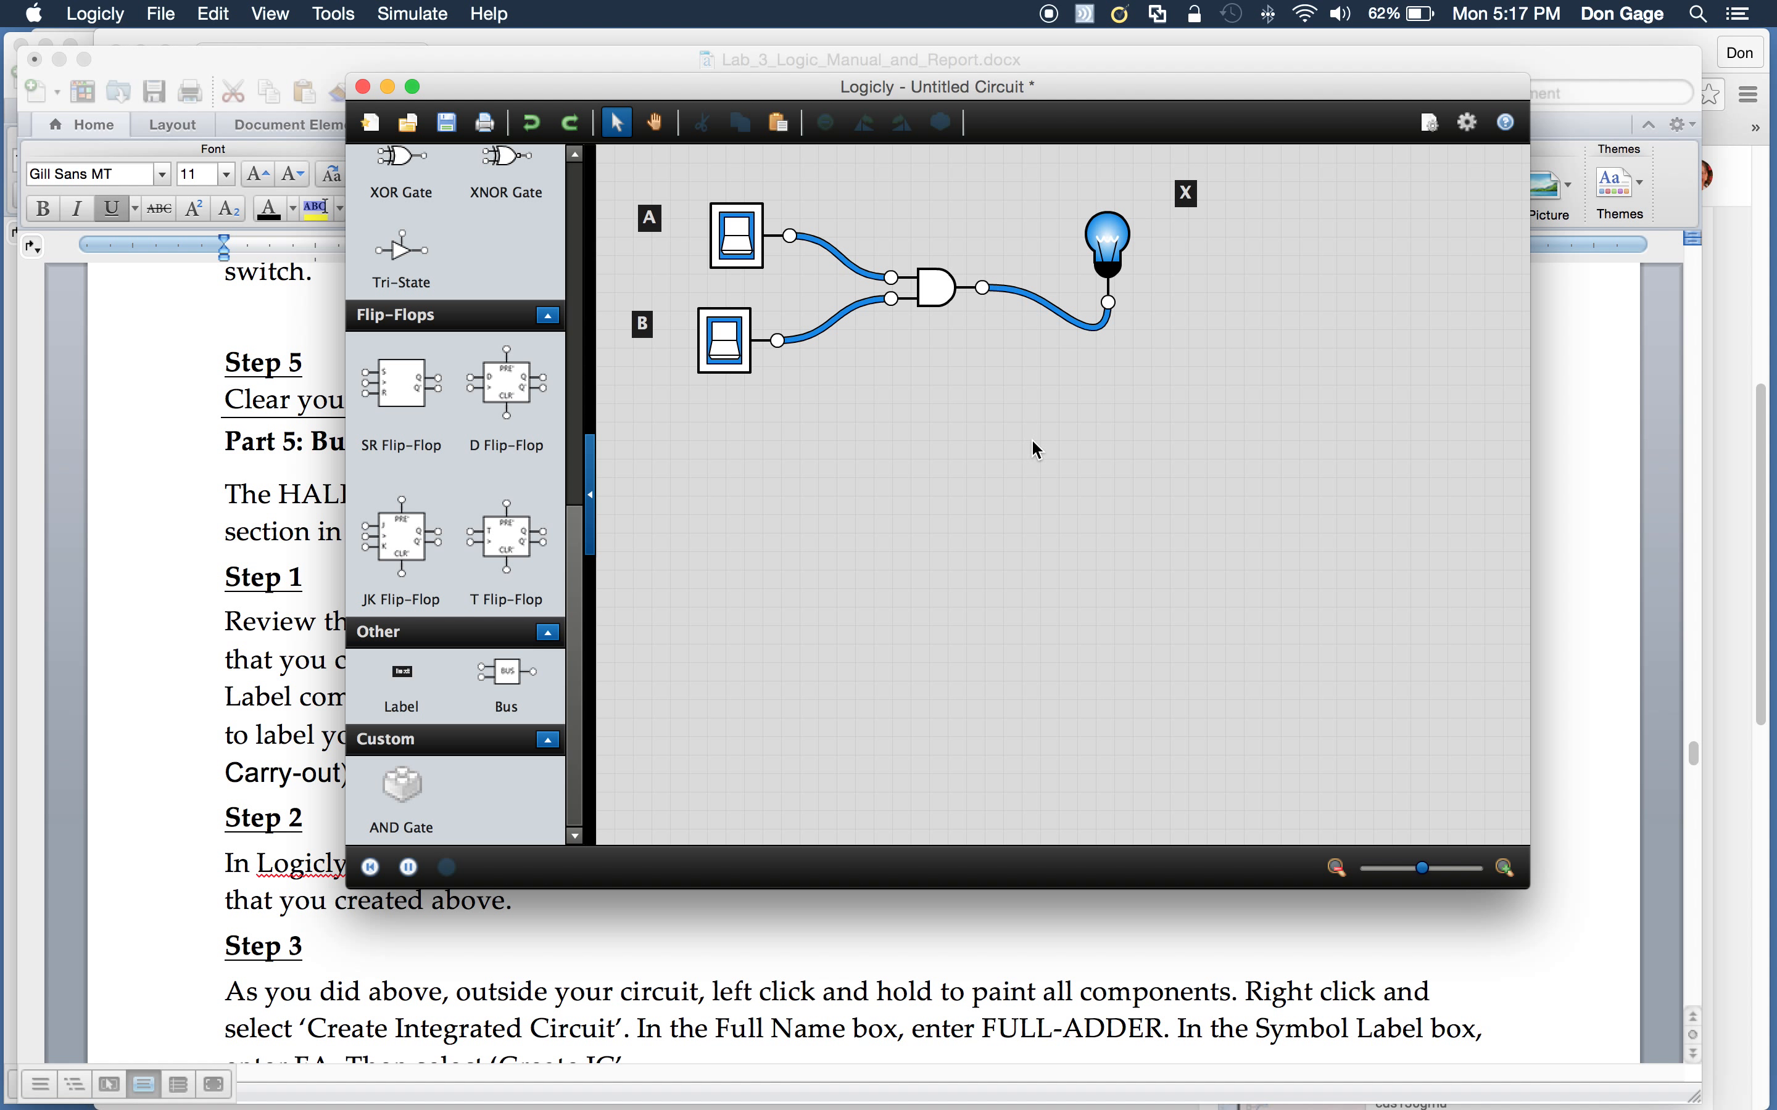
{"action": "mouse_move", "coordinate": [1770, 756]}
{"action": "left_click", "coordinate": [1769, 757]}
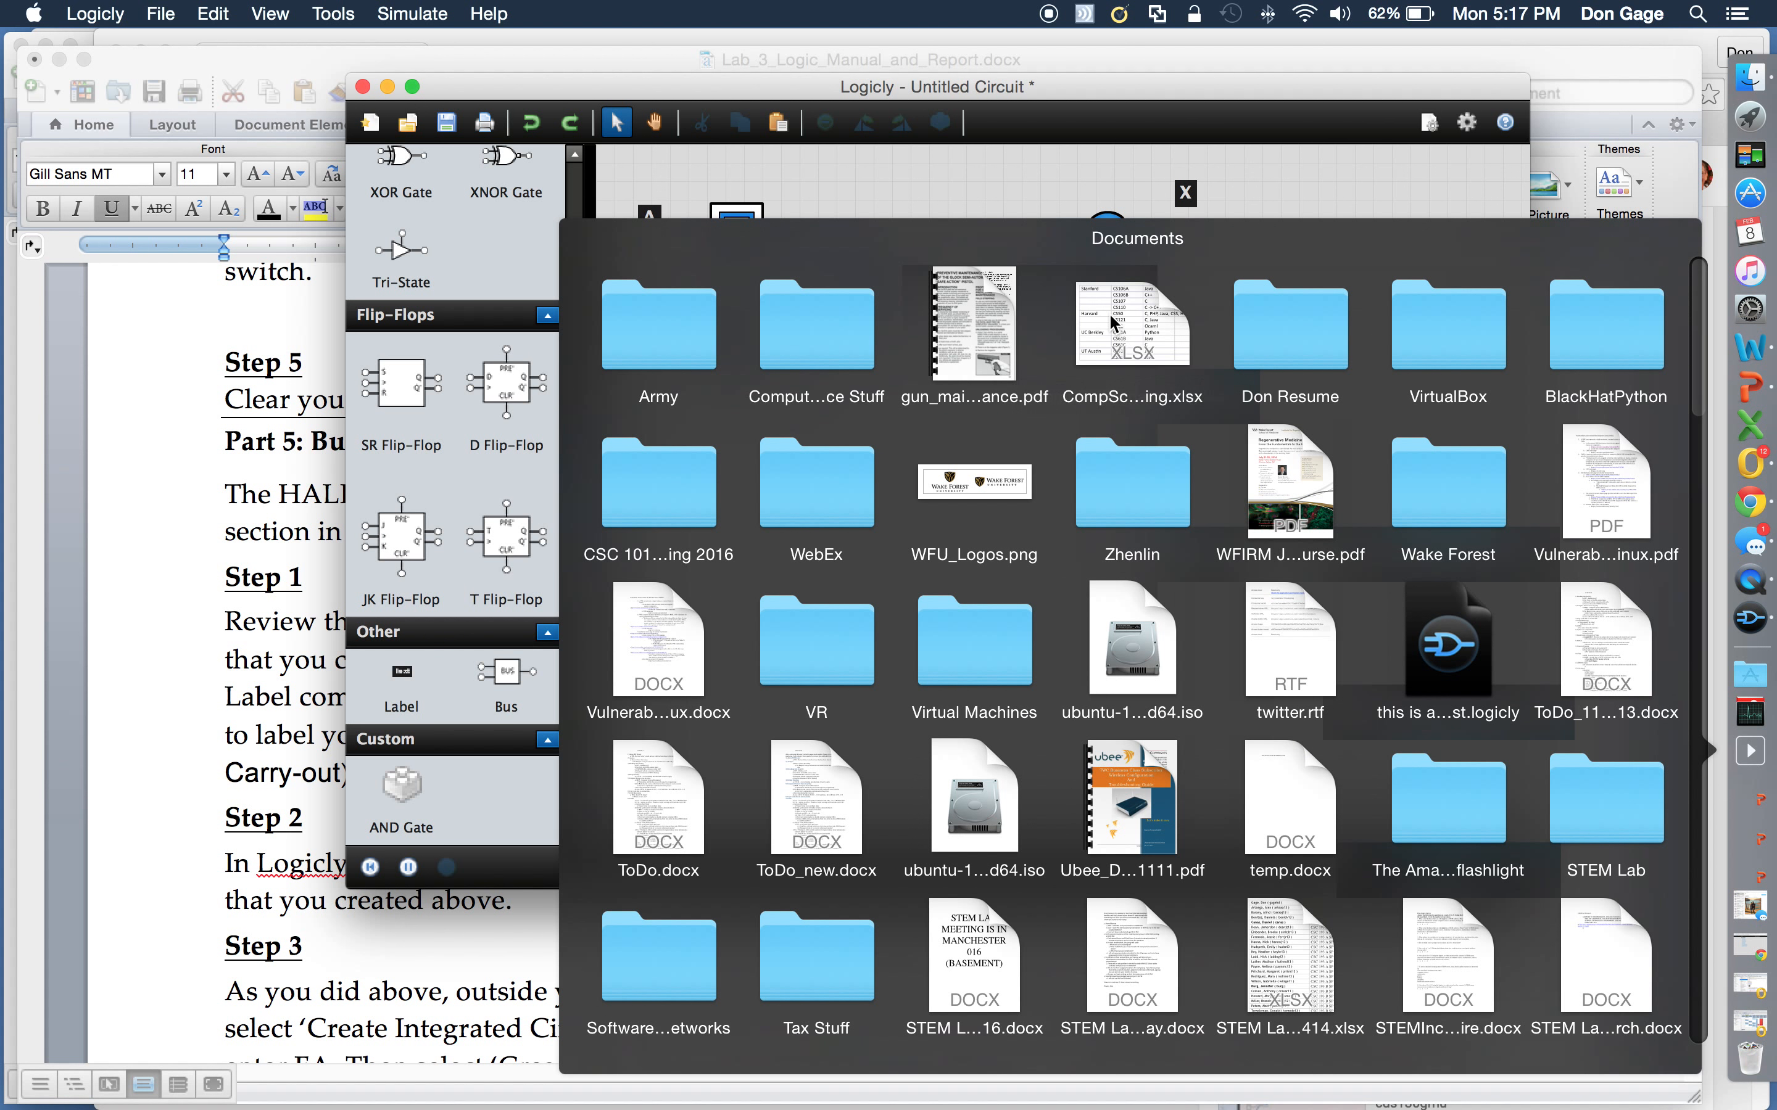
{"action": "left_click", "coordinate": [1097, 127]}
Step: Switch to Grab by launching it from the Utilities folder in Applications
{"action": "mouse_move", "coordinate": [1774, 788]}
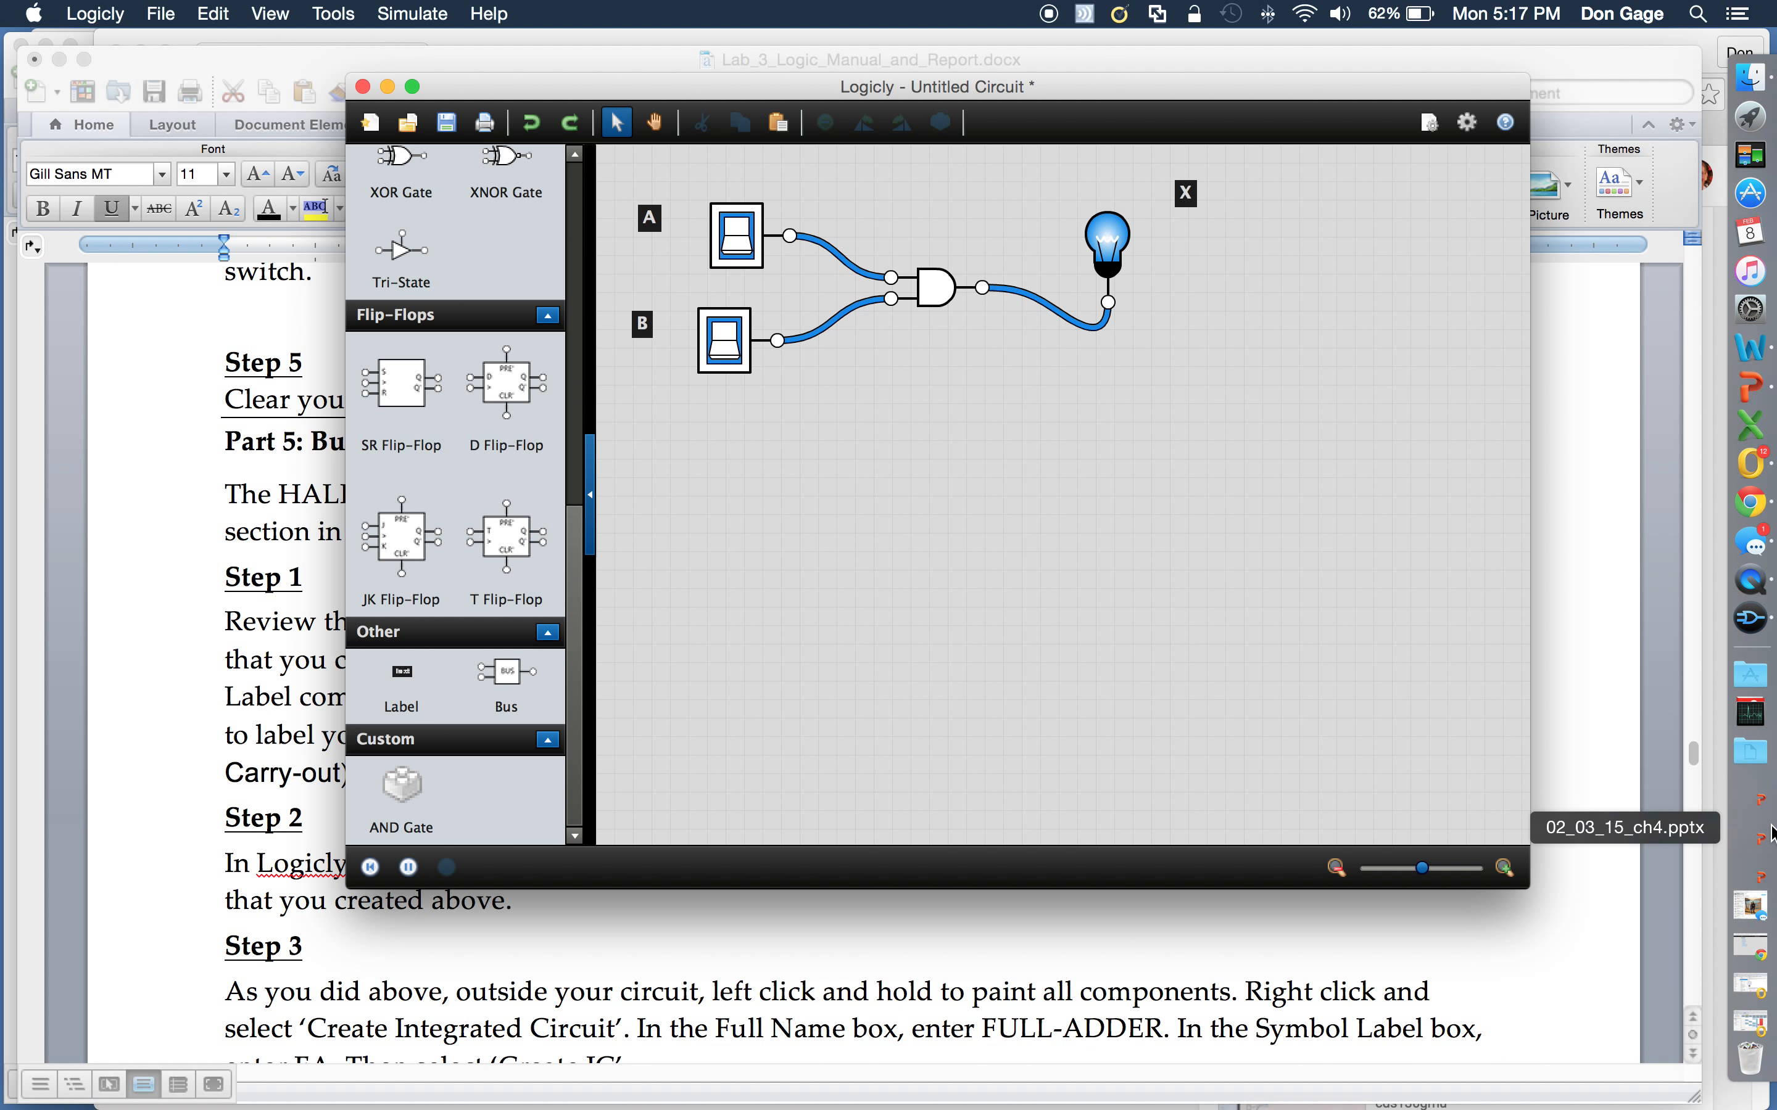
{"action": "left_click", "coordinate": [1761, 674]}
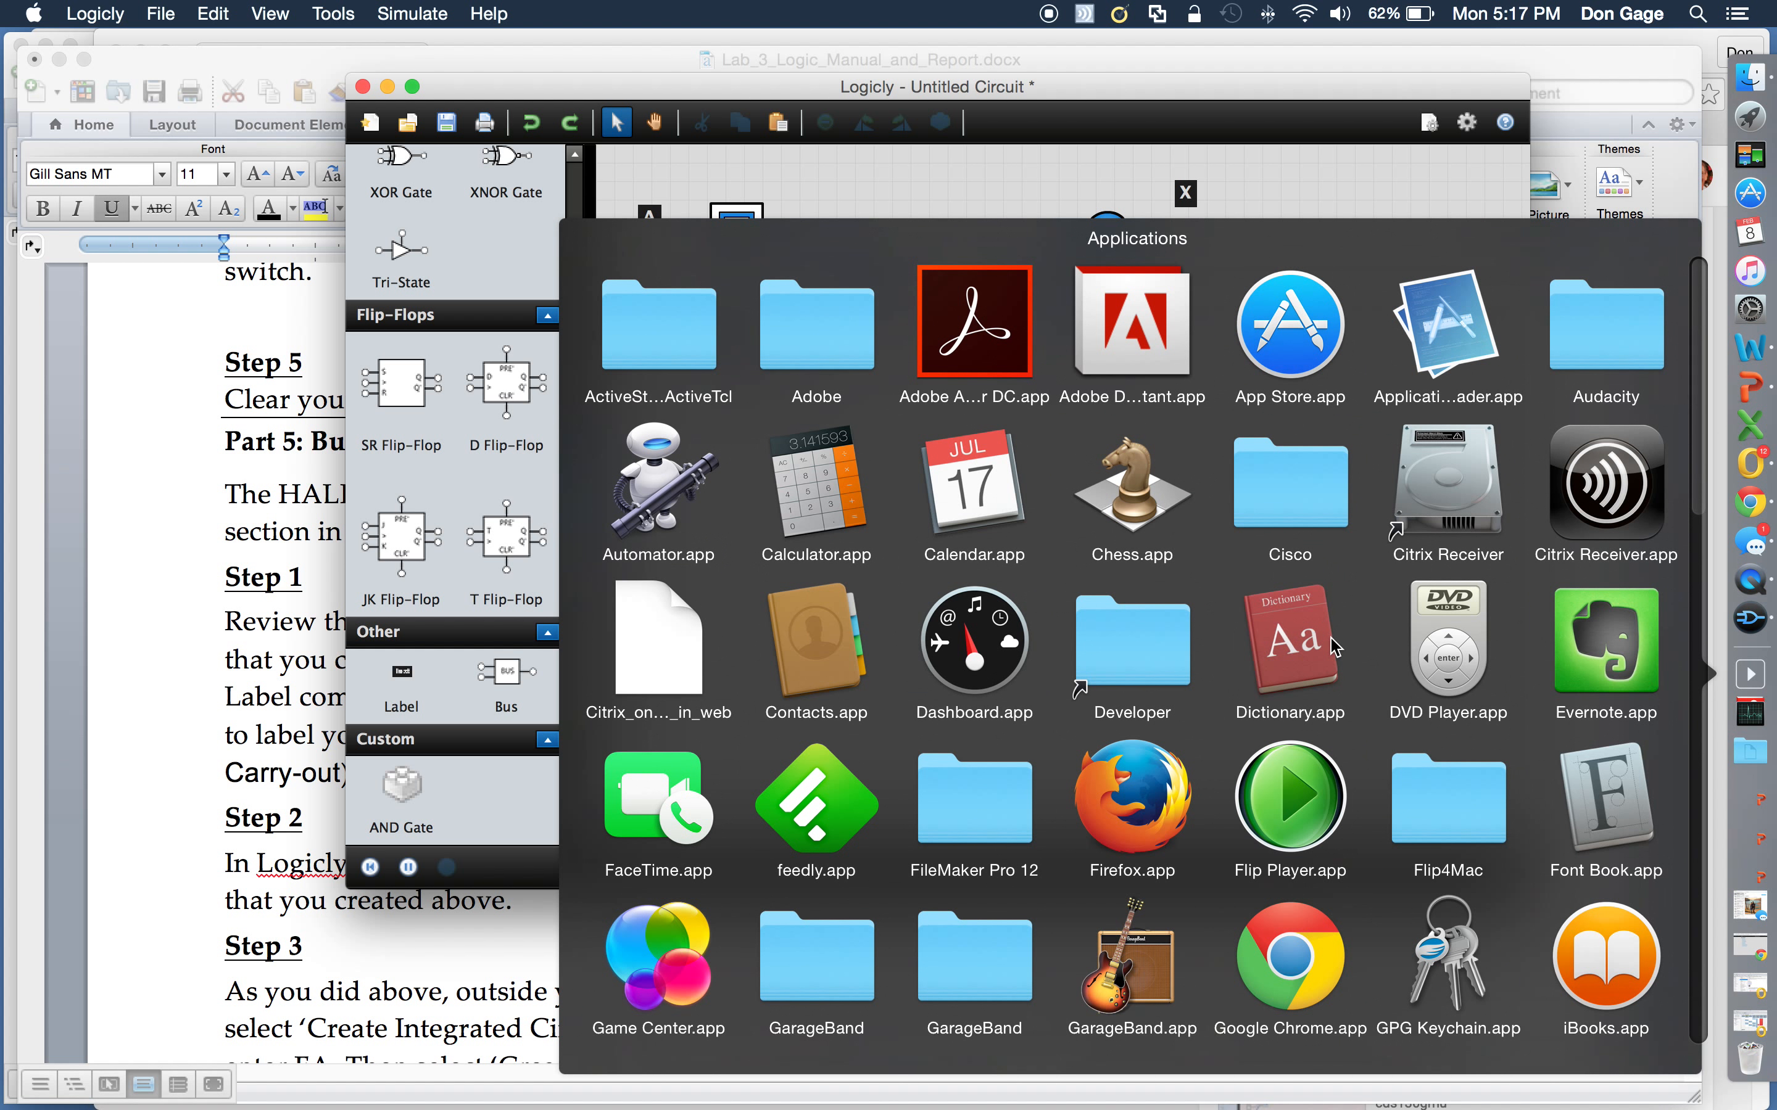
{"action": "scroll", "coordinate": [1336, 639], "scroll_direction": "down", "scroll_amount": 15}
{"action": "scroll", "coordinate": [1335, 648], "scroll_direction": "down", "scroll_amount": 10}
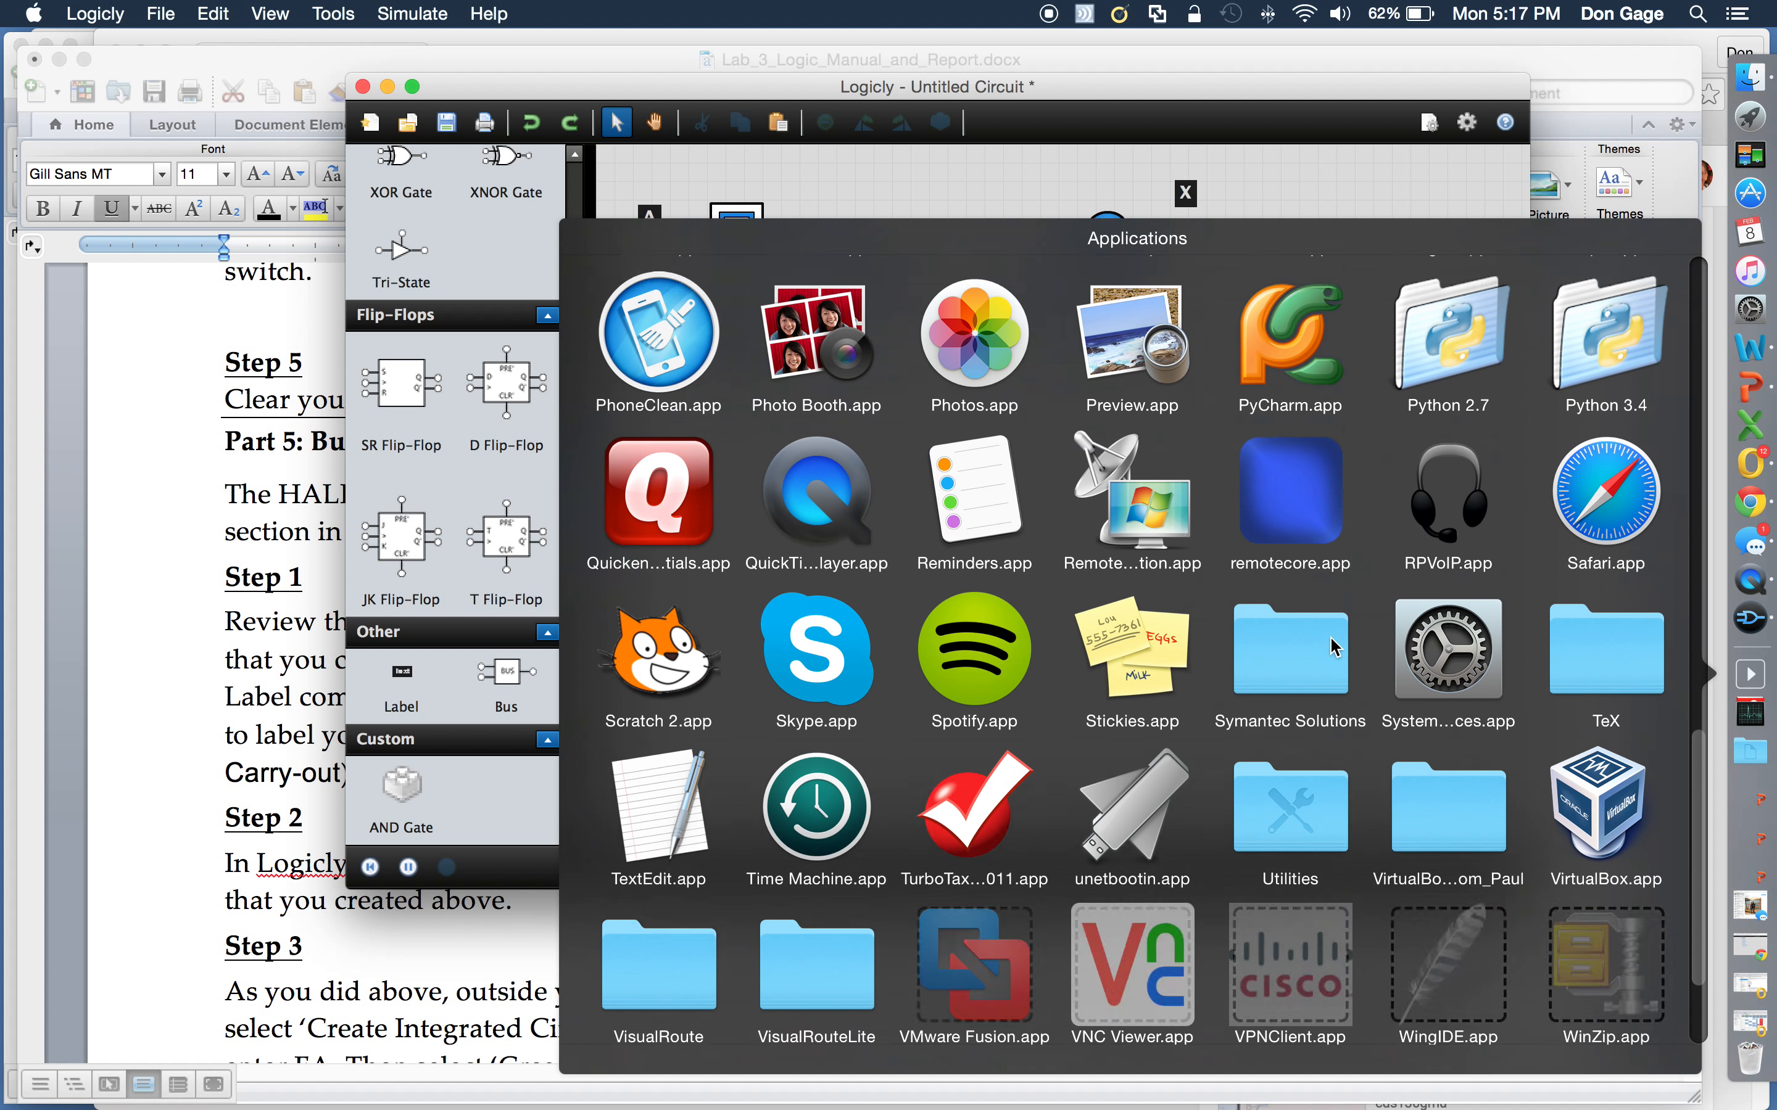
{"action": "left_click", "coordinate": [1303, 677]}
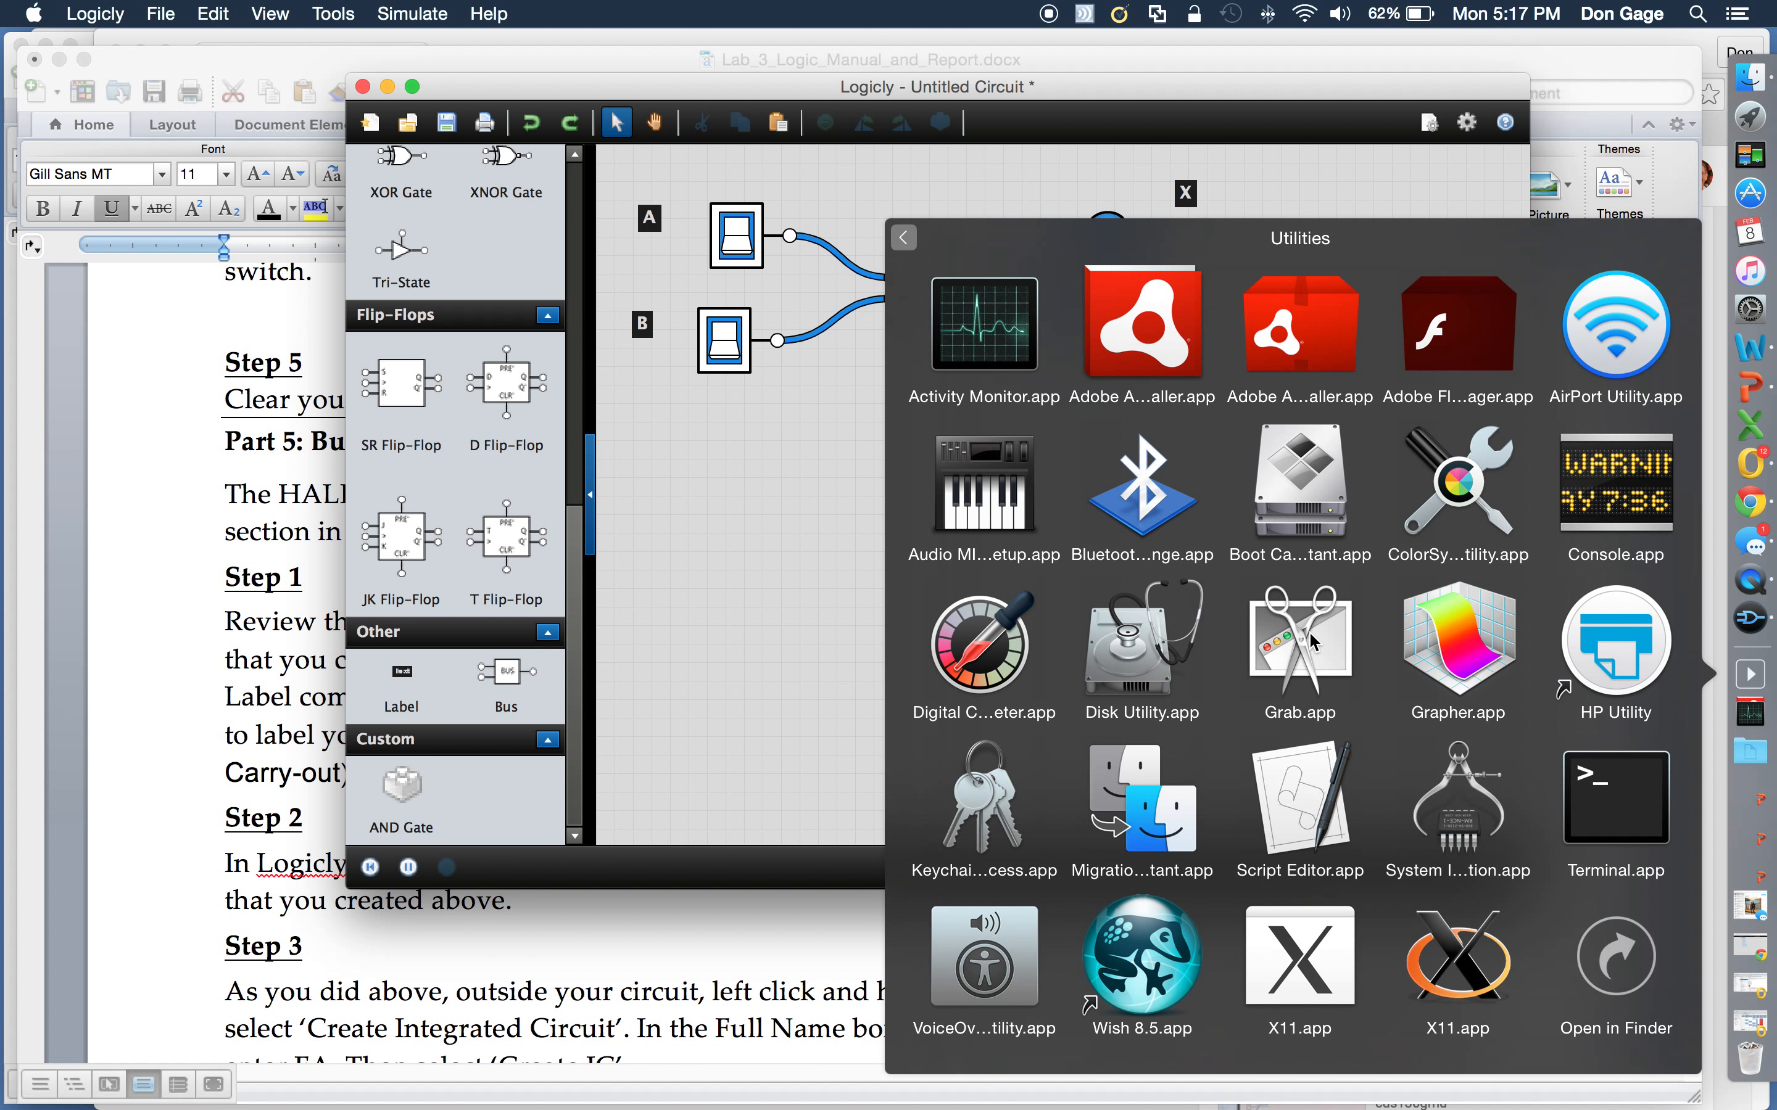
{"action": "left_click", "coordinate": [1314, 643]}
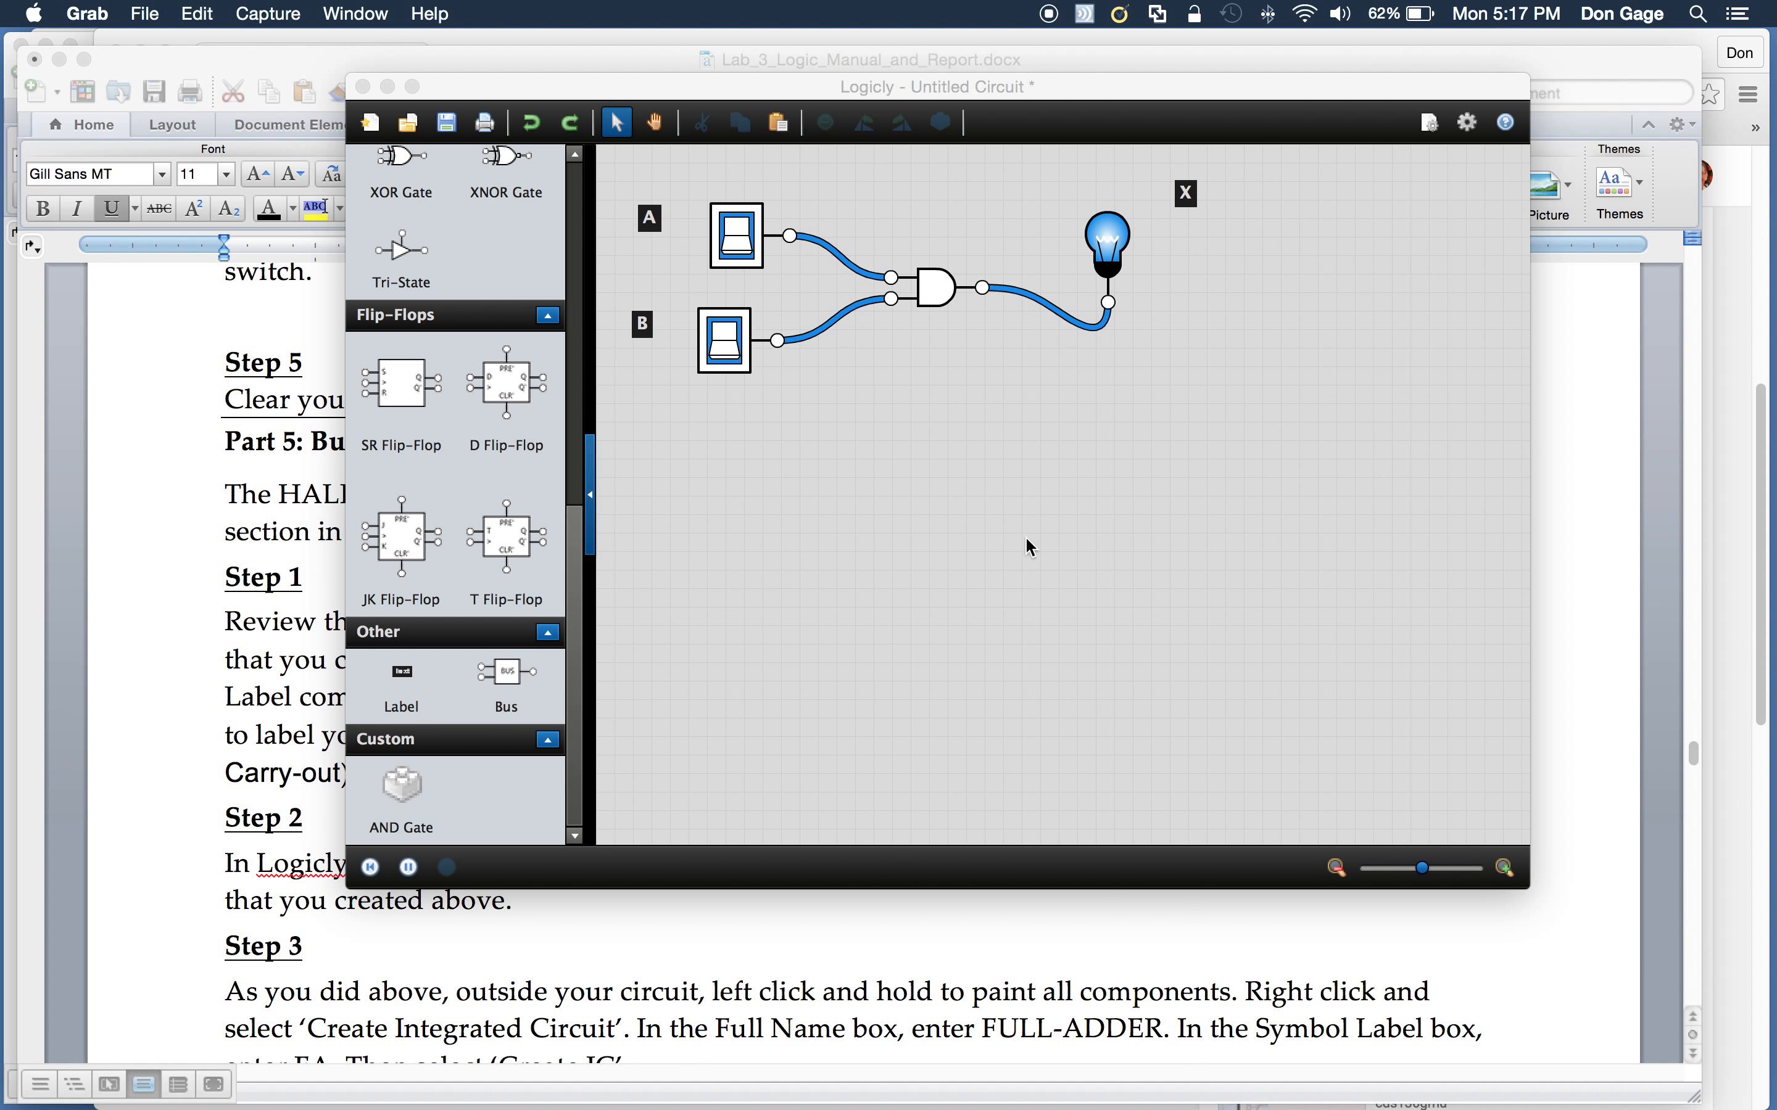
Step: Capture a selection of the screen covering the whole Logicly circuit window
{"action": "left_click", "coordinate": [258, 15]}
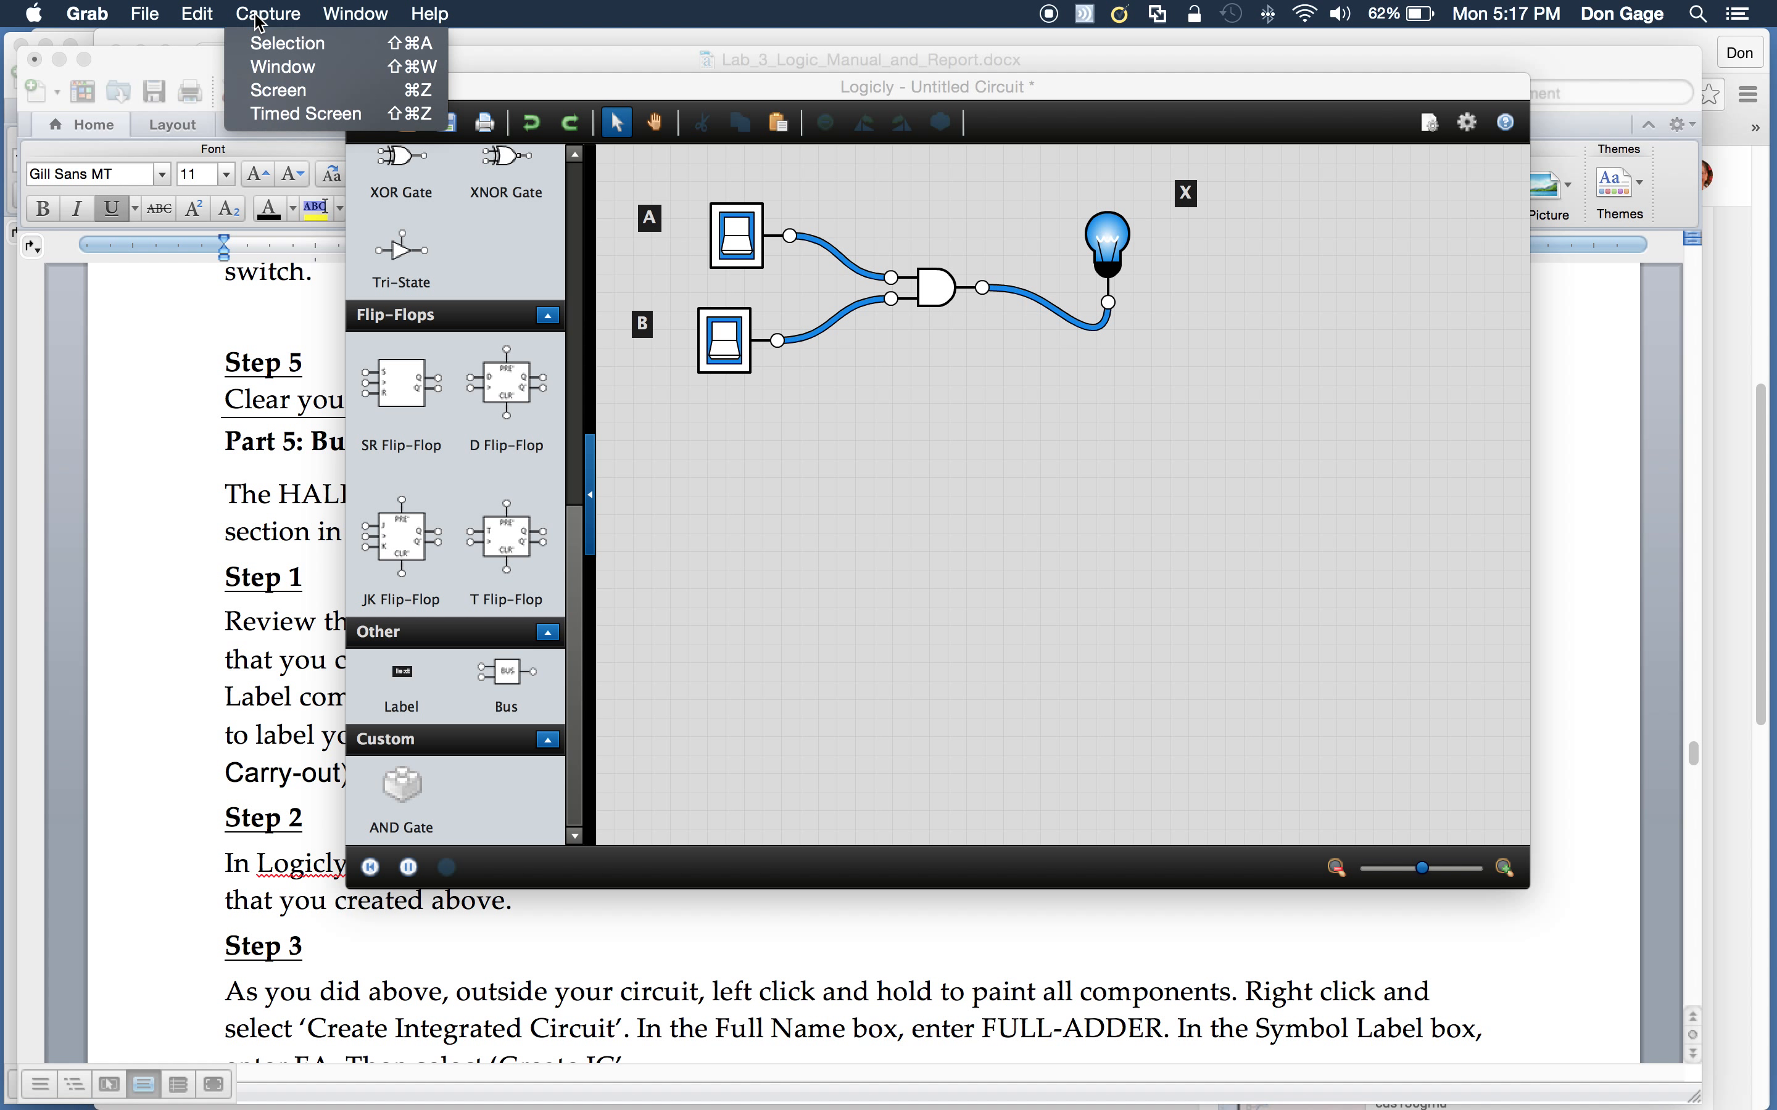
{"action": "left_click", "coordinate": [266, 44]}
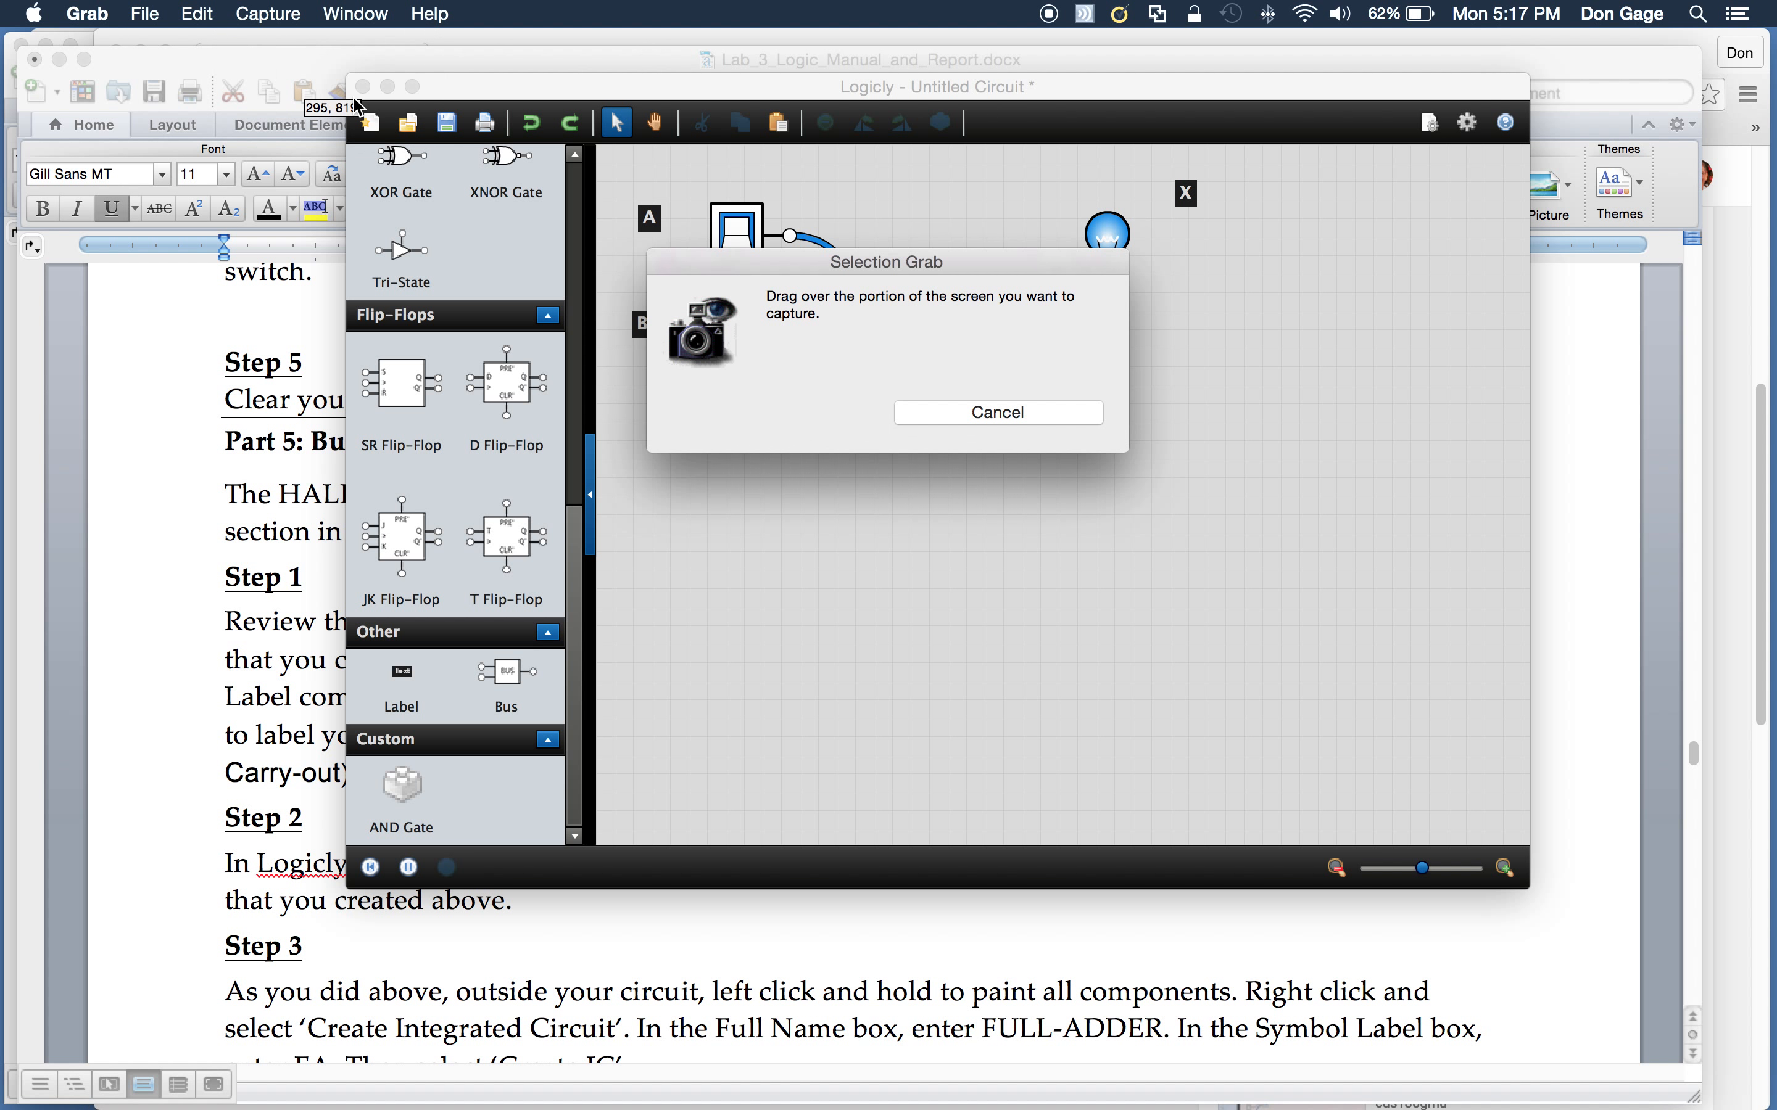
{"action": "left_click_drag", "start_coordinate": [352, 77], "coordinate": [1536, 881]}
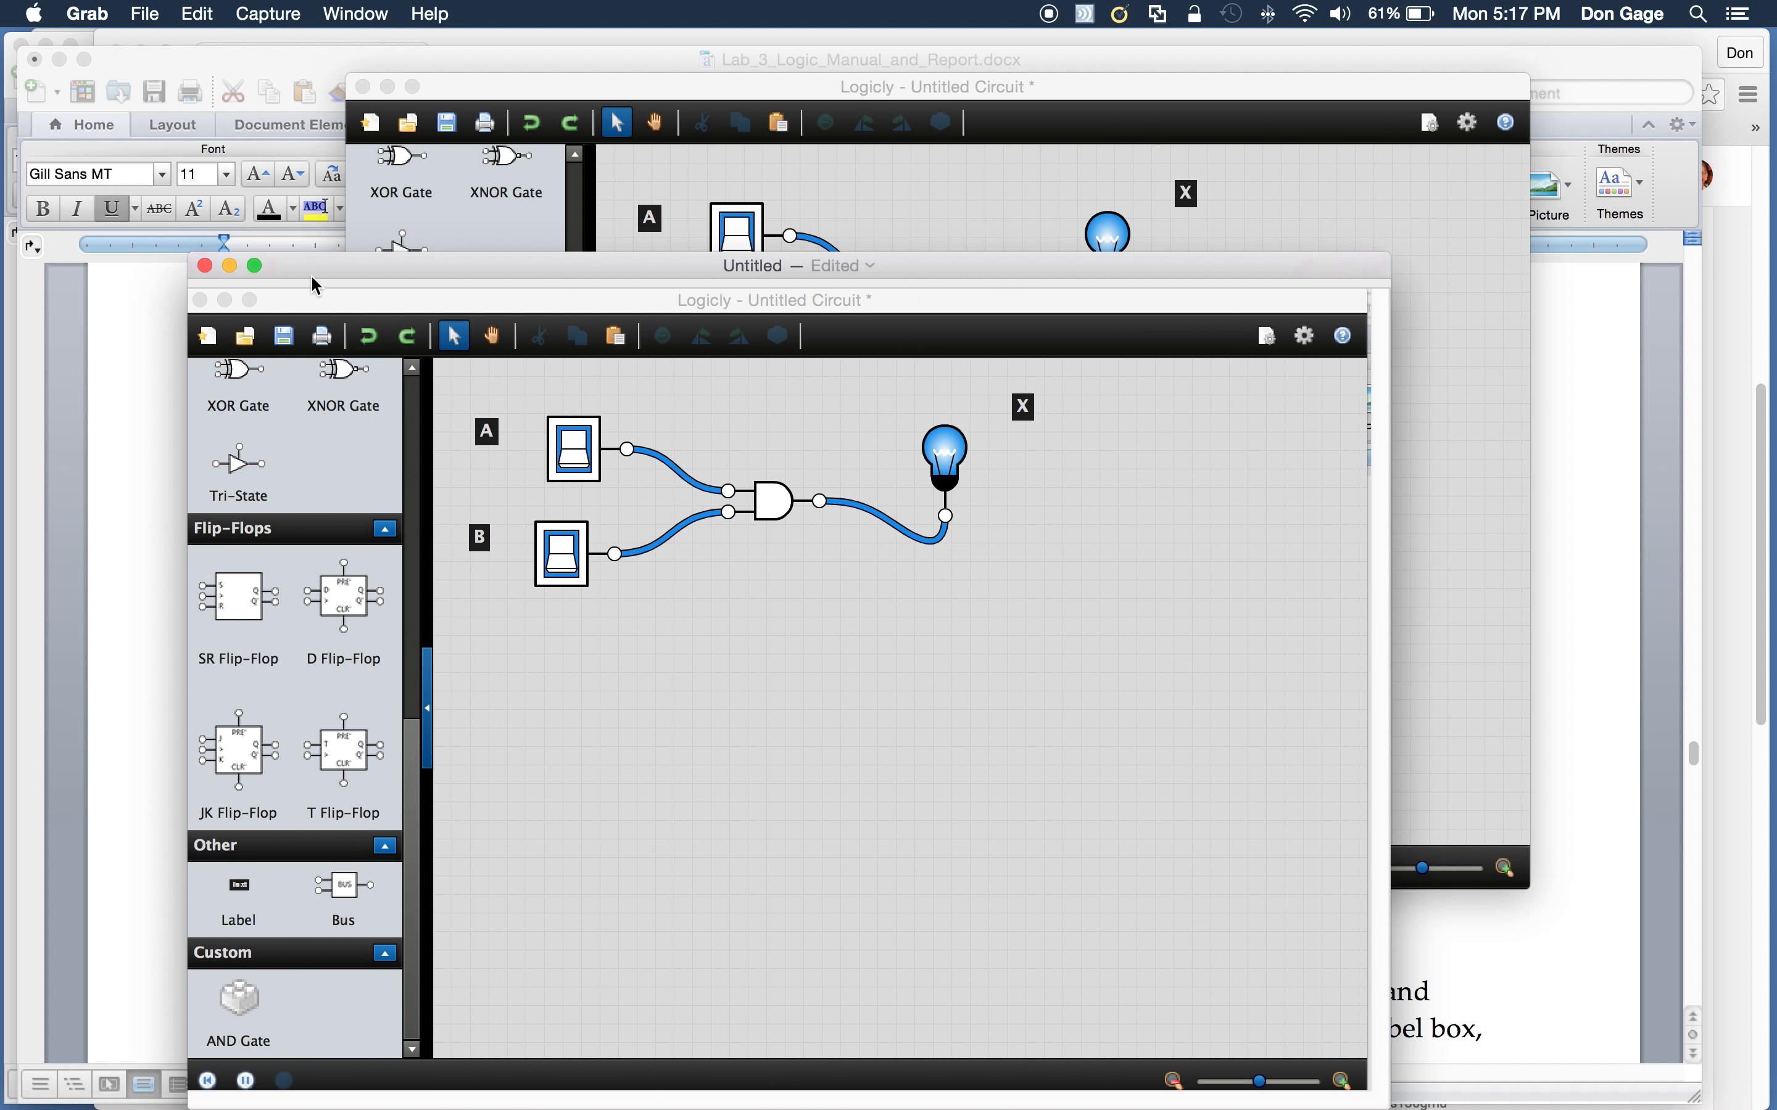
{"action": "left_click", "coordinate": [198, 14]}
{"action": "left_click", "coordinate": [204, 68]}
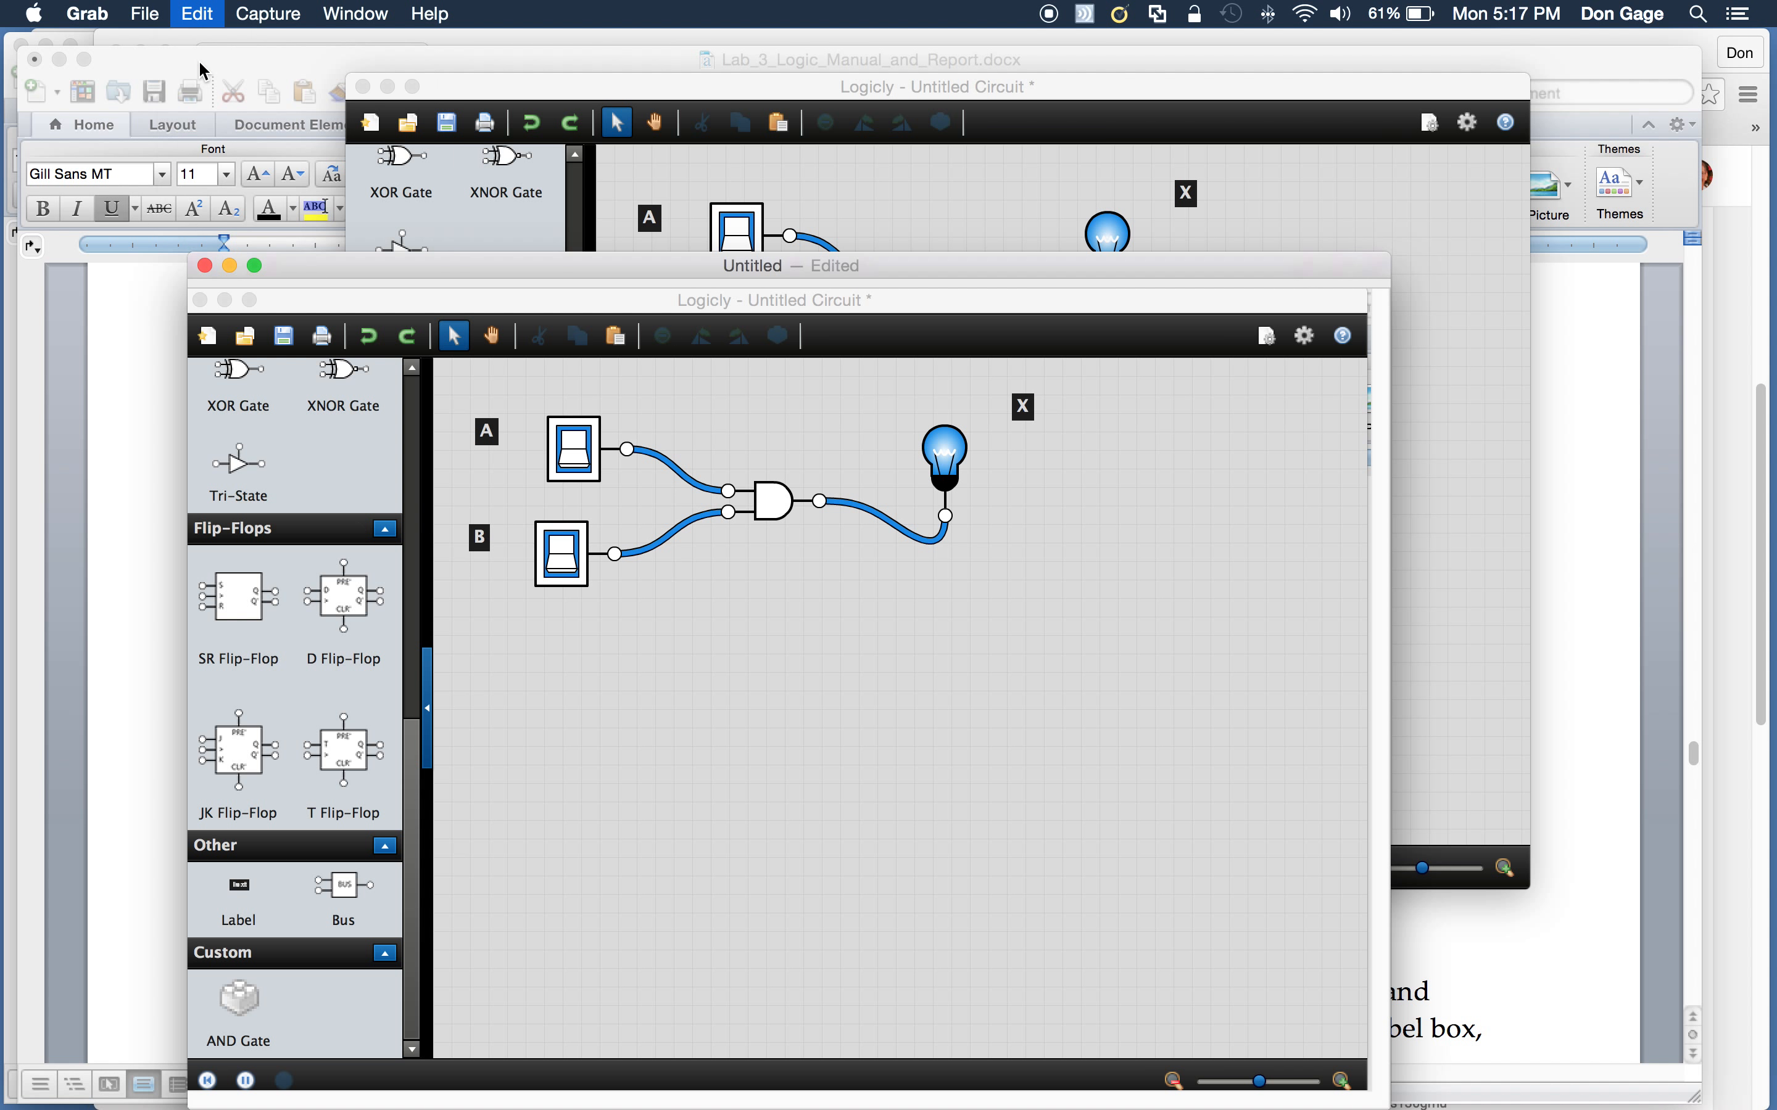
Step: Close the untitled screen capture without saving it
{"action": "left_click", "coordinate": [206, 265]}
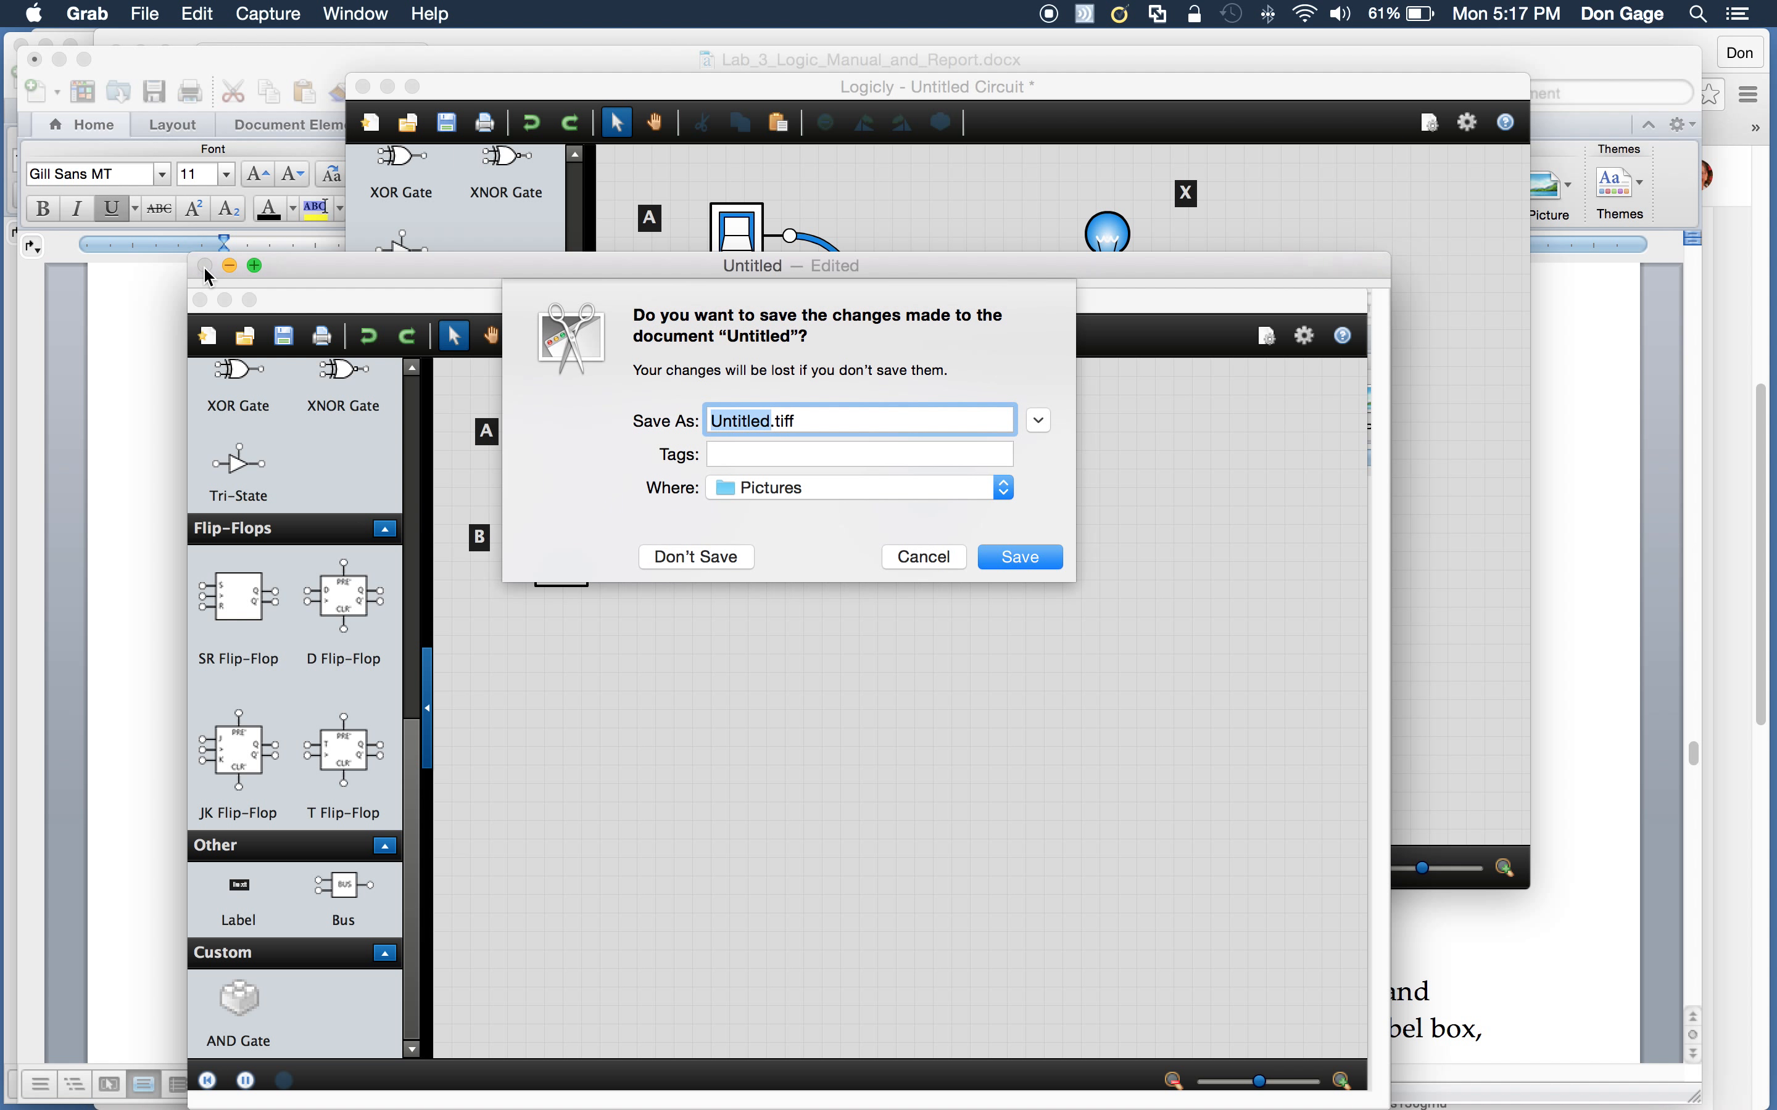
{"action": "left_click", "coordinate": [921, 562]}
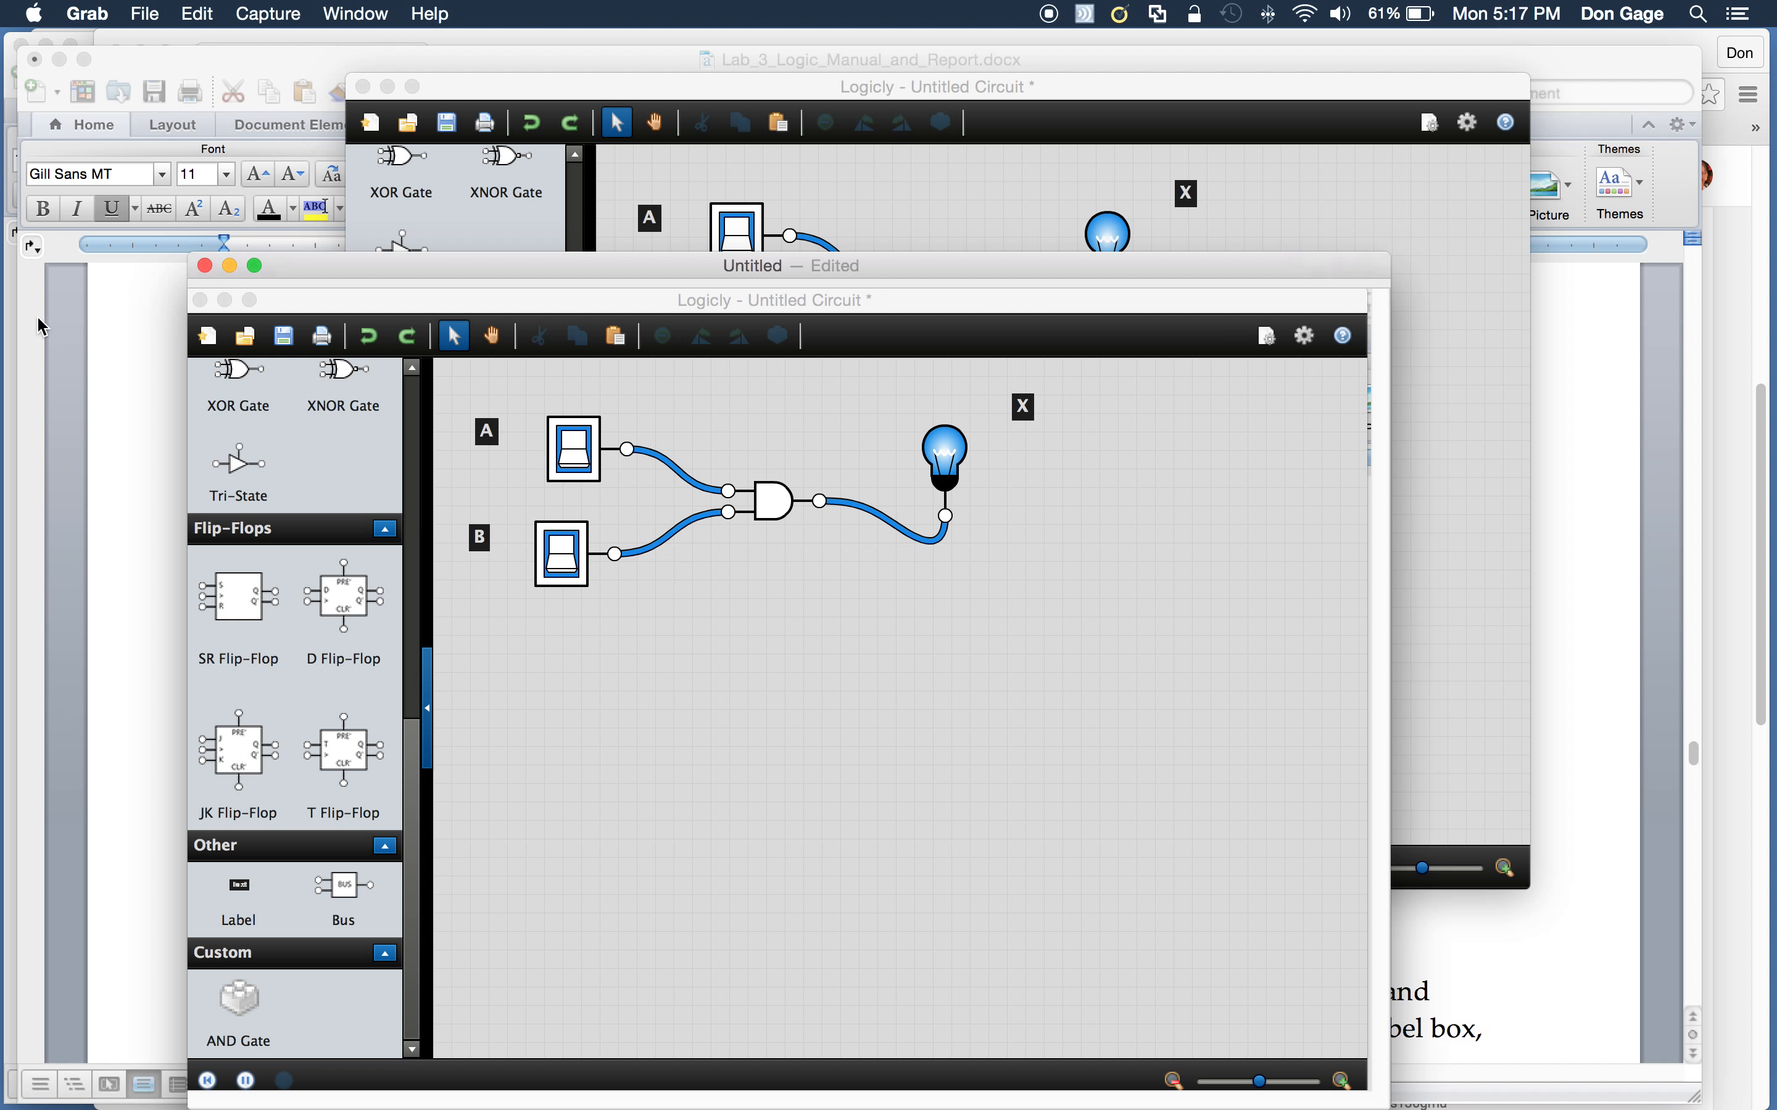
{"action": "left_click", "coordinate": [205, 266]}
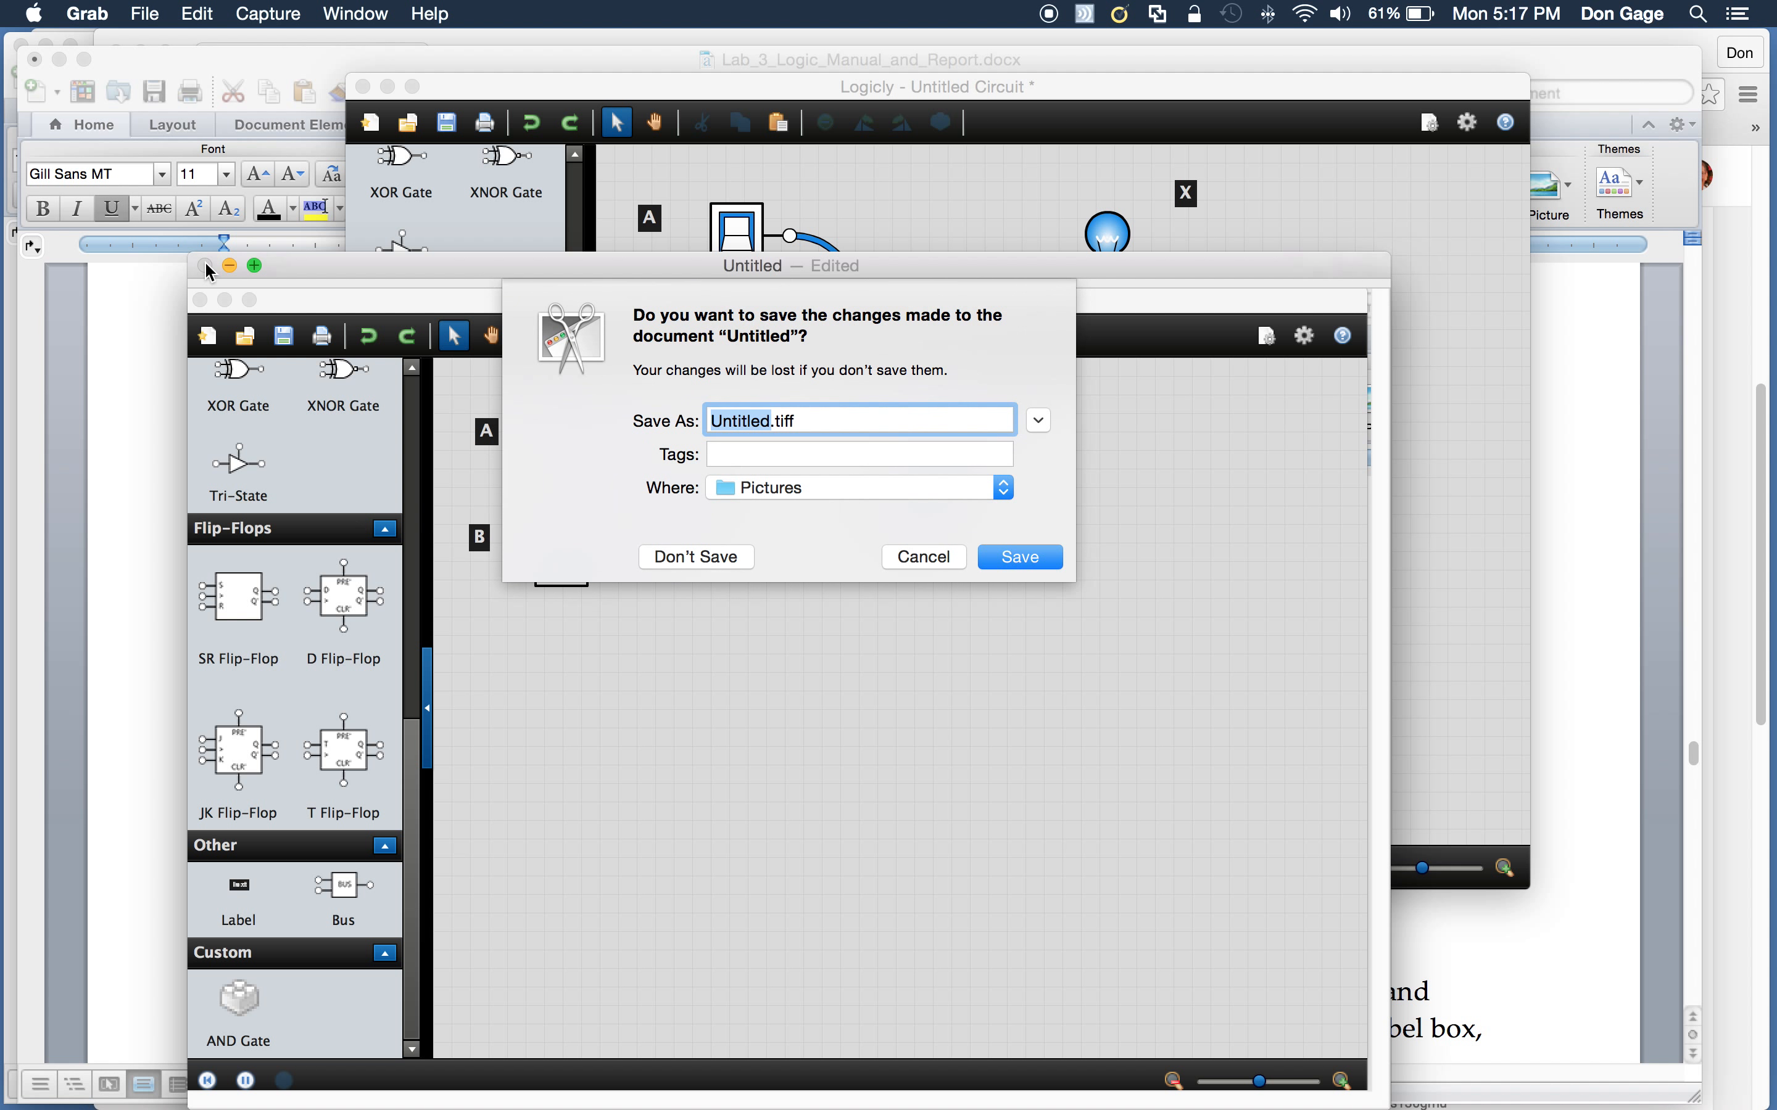
{"action": "left_click", "coordinate": [727, 556]}
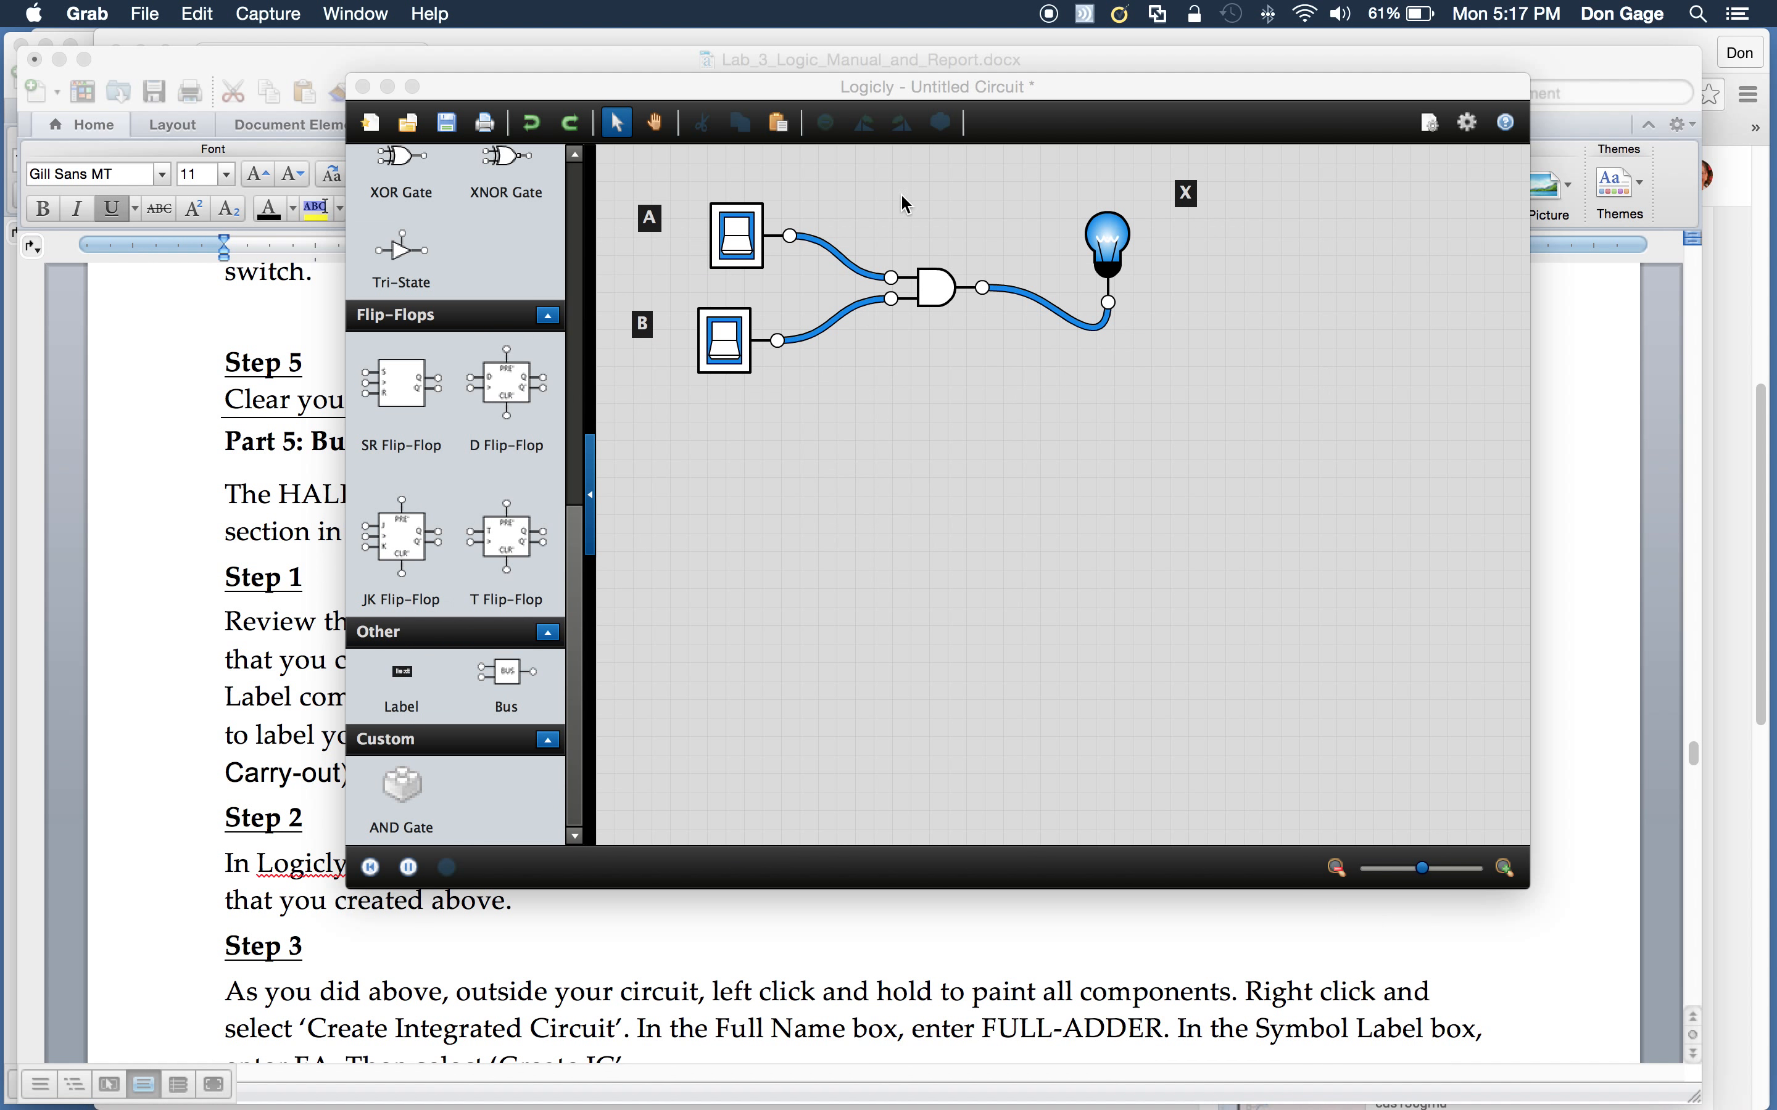